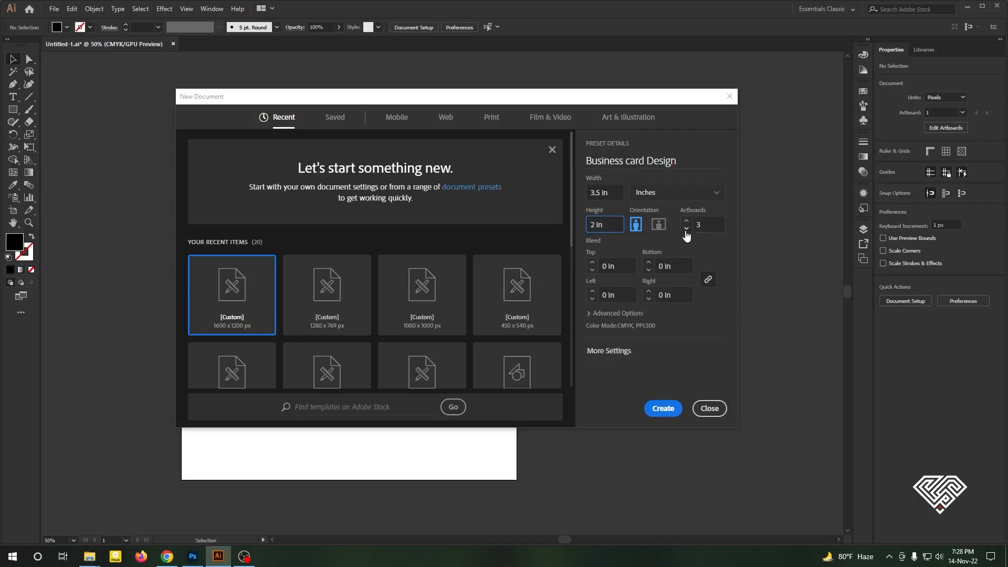
- Create the Business card Design document, 3.5 by 2 in, with two landscape artboards and 0.125 in bleed on all sides
click(686, 228)
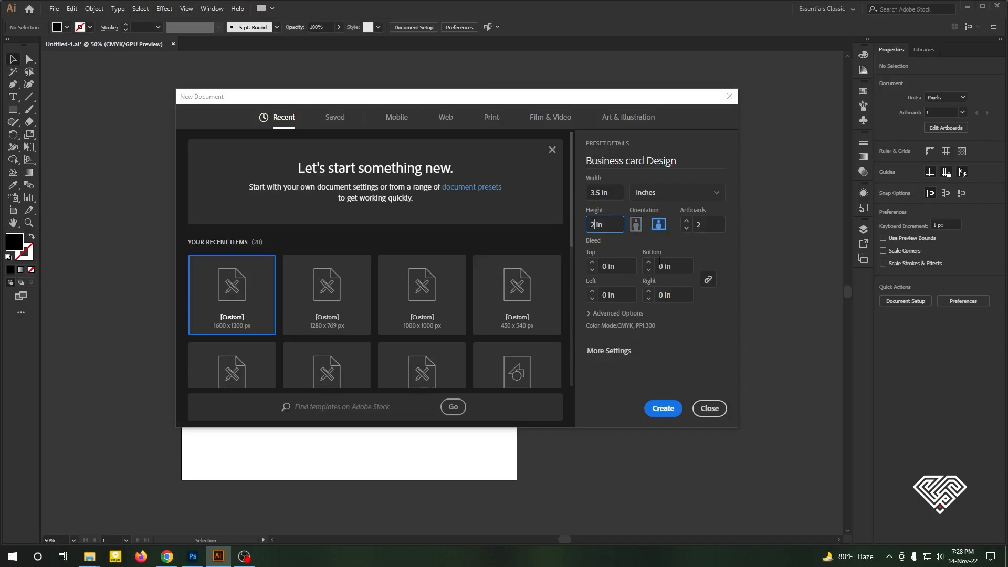
click(592, 262)
click(592, 314)
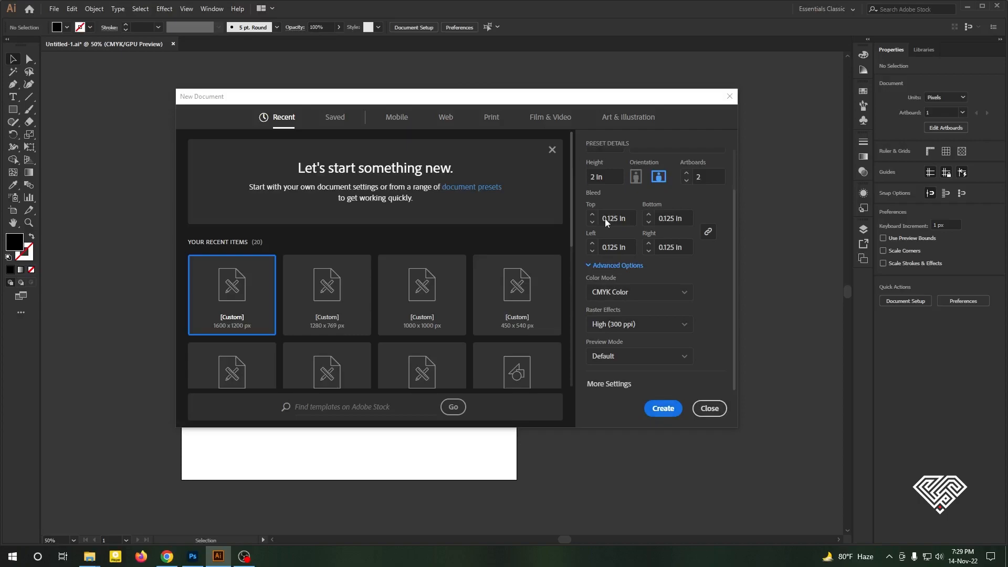
click(664, 409)
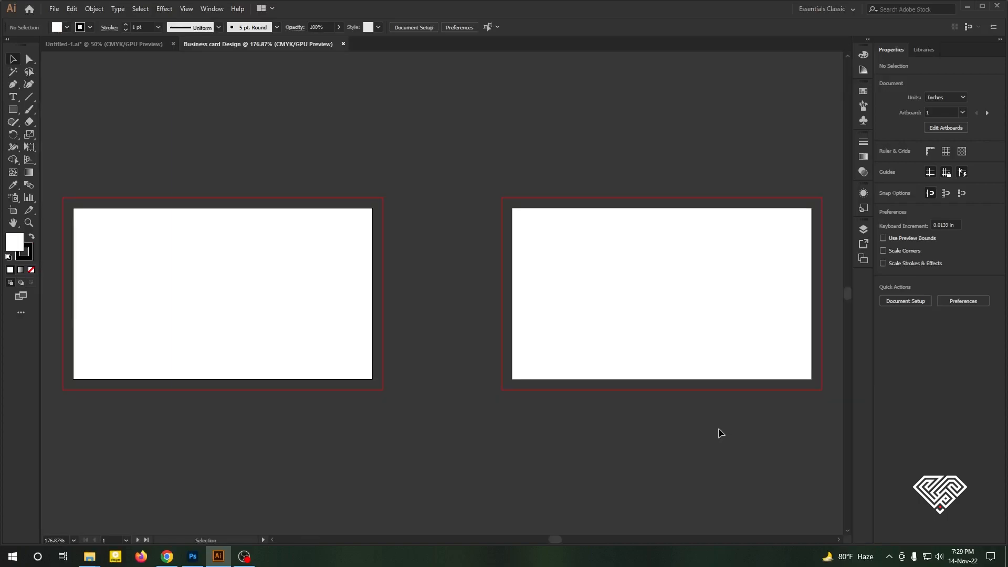
- Copy the contact text and both logos from Untitled-1 into the business card document and move the text beside the first artboard
click(133, 45)
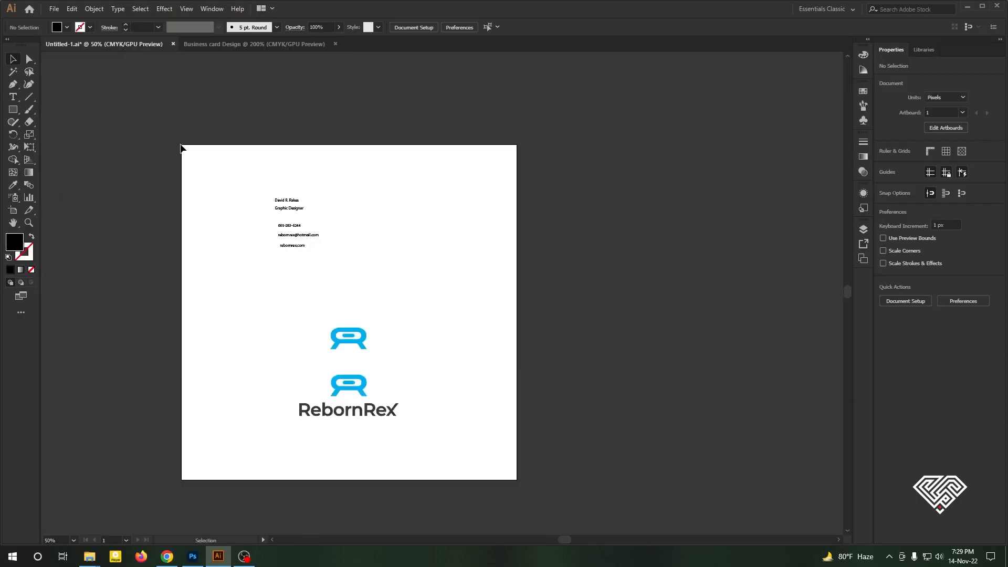
drag(428, 431, 235, 168)
drag(336, 351, 292, 225)
scroll(291, 225, down, 1)
drag(483, 121, 280, 374)
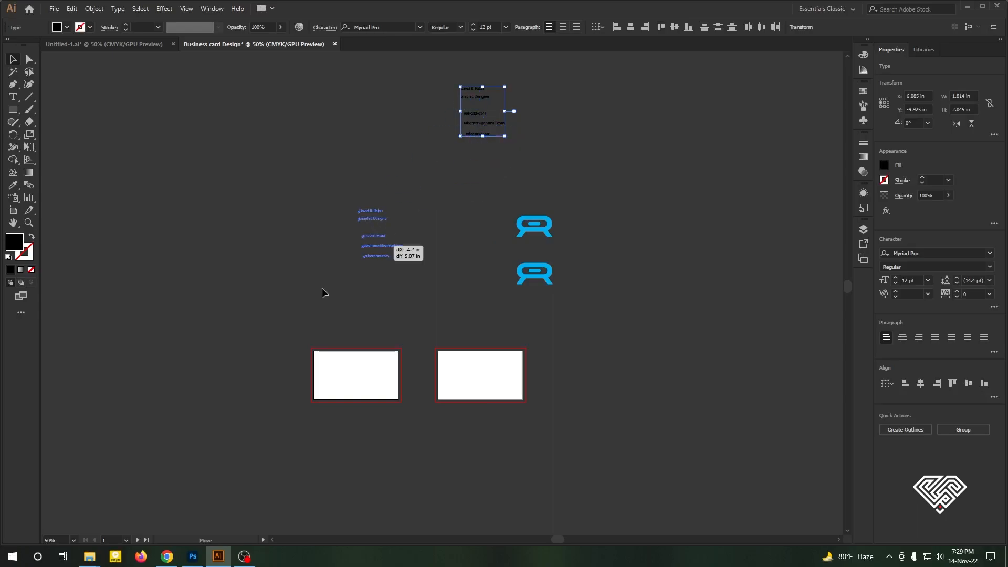
- Set the font of all the contact text lines to Roboto Regular
scroll(274, 420, up, 4)
drag(358, 377, 144, 94)
click(377, 27)
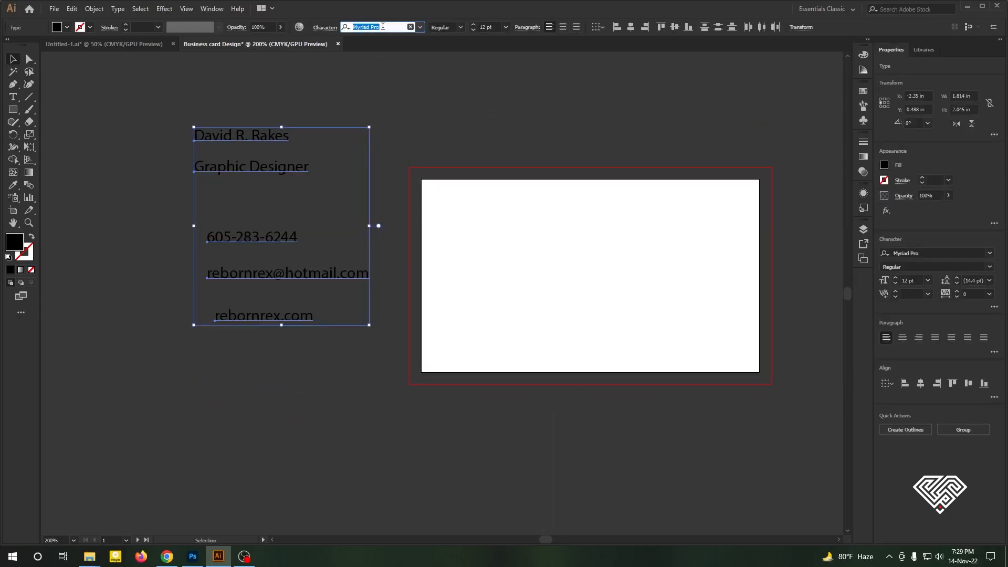
text(robot)
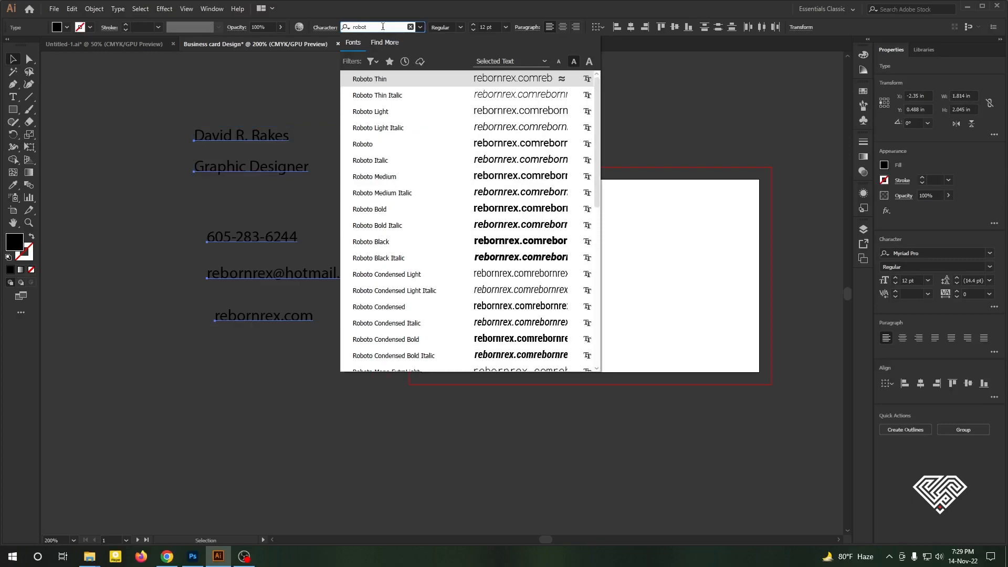
click(370, 144)
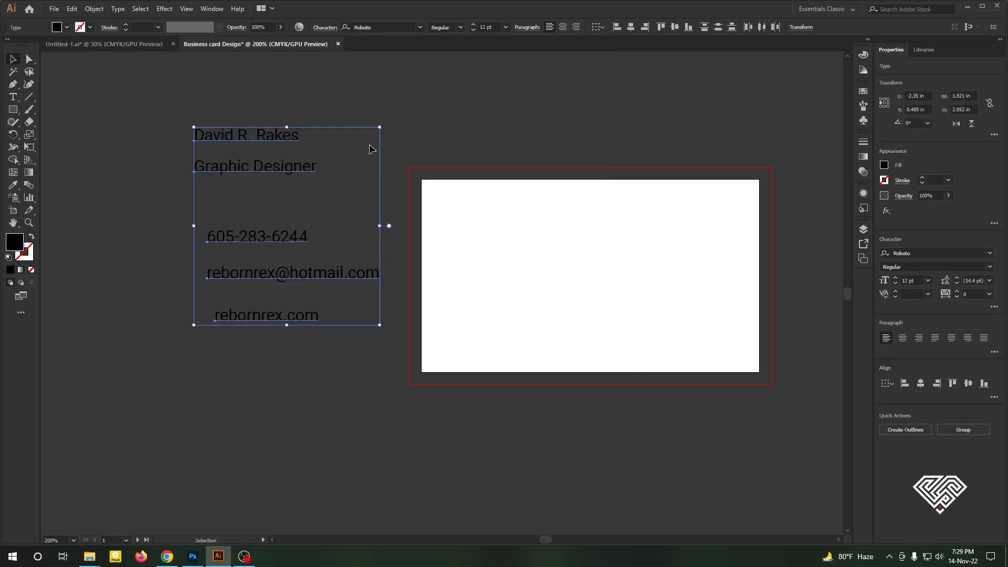
- Move the text lines onto the first artboard and set every line below the name to 7 pt
click(333, 168)
drag(294, 142, 544, 275)
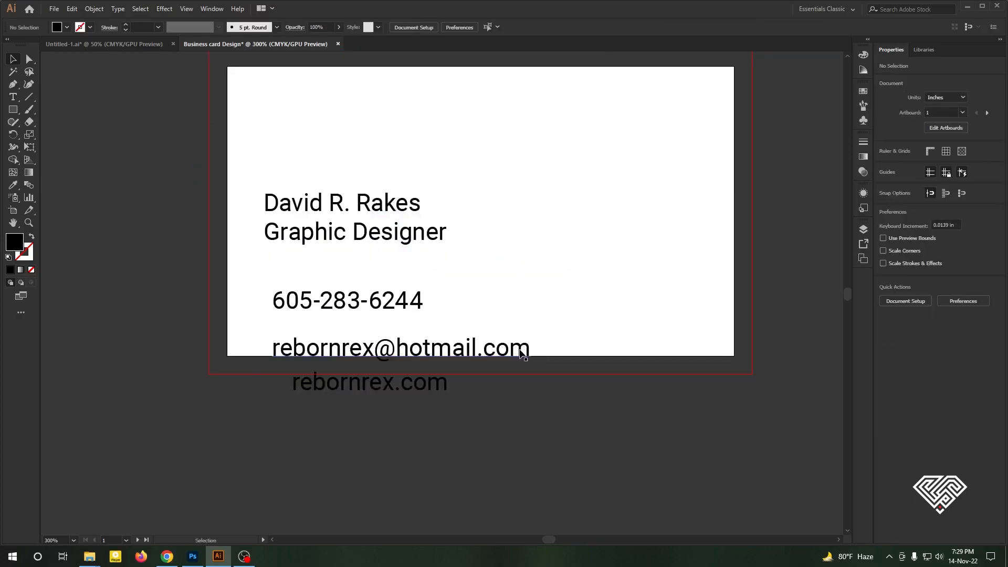
drag(483, 415, 356, 233)
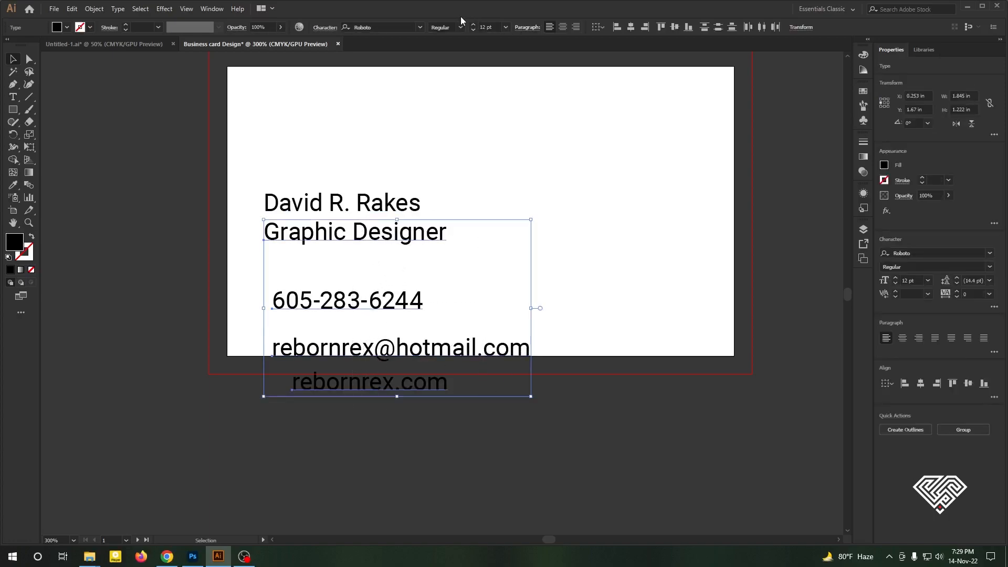
click(505, 26)
click(518, 63)
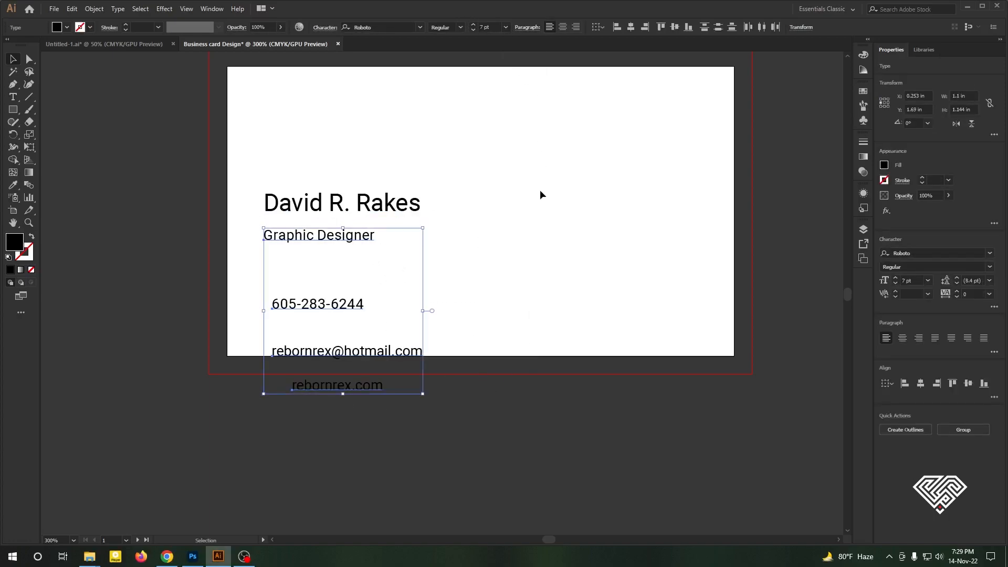
- Move the phone, e-mail and website lines up inside the card, with the website directly under the e-mail
click(452, 455)
drag(436, 458, 350, 264)
shift+click(329, 305)
scroll(331, 311, up, 2)
scroll(456, 397, down, 1)
drag(450, 398, 406, 365)
click(513, 405)
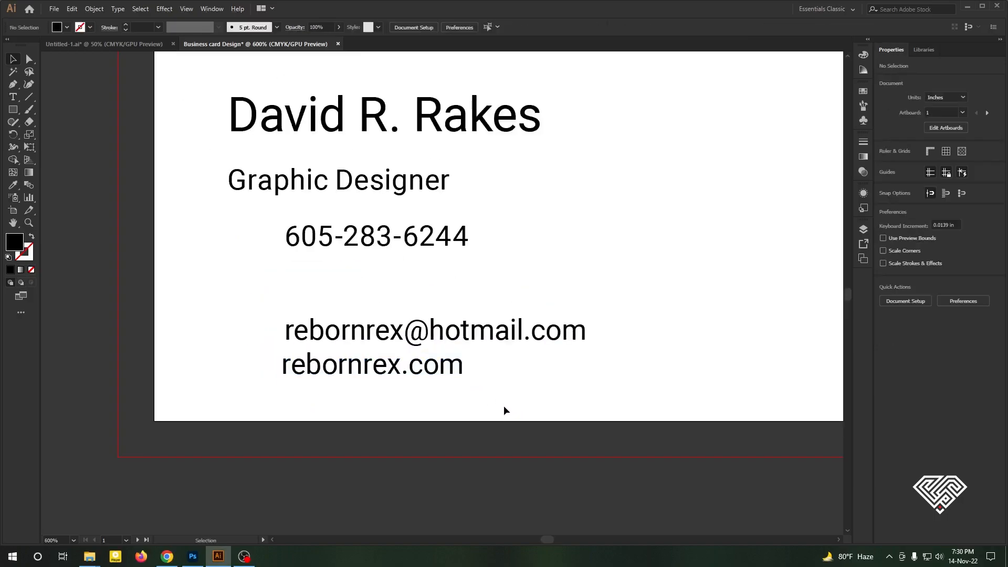
- Reposition the phone and e-mail lines above the website so the three are evenly spaced and left-aligned
scroll(389, 416, down, 2)
scroll(397, 394, up, 2)
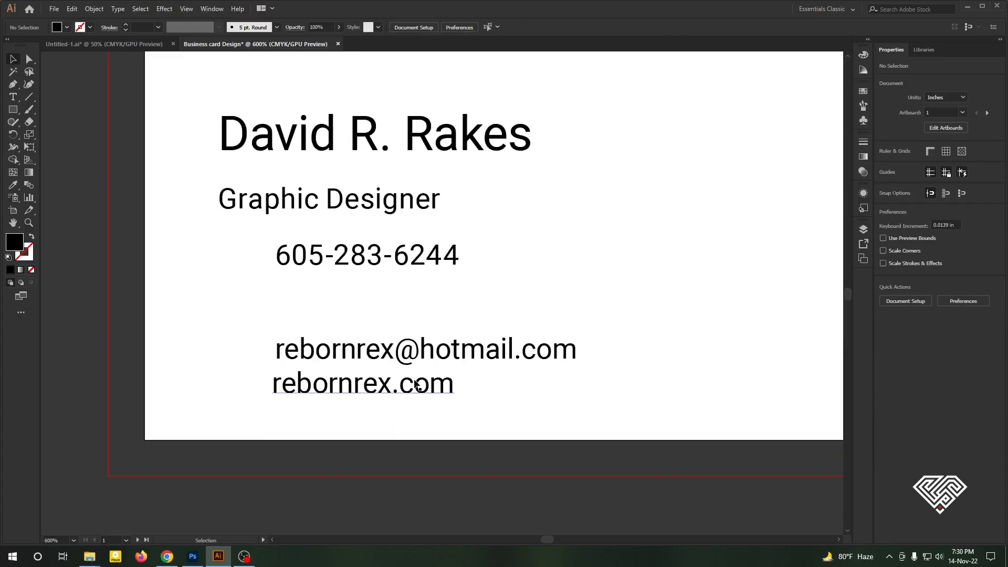
drag(341, 258, 341, 300)
drag(350, 348, 348, 339)
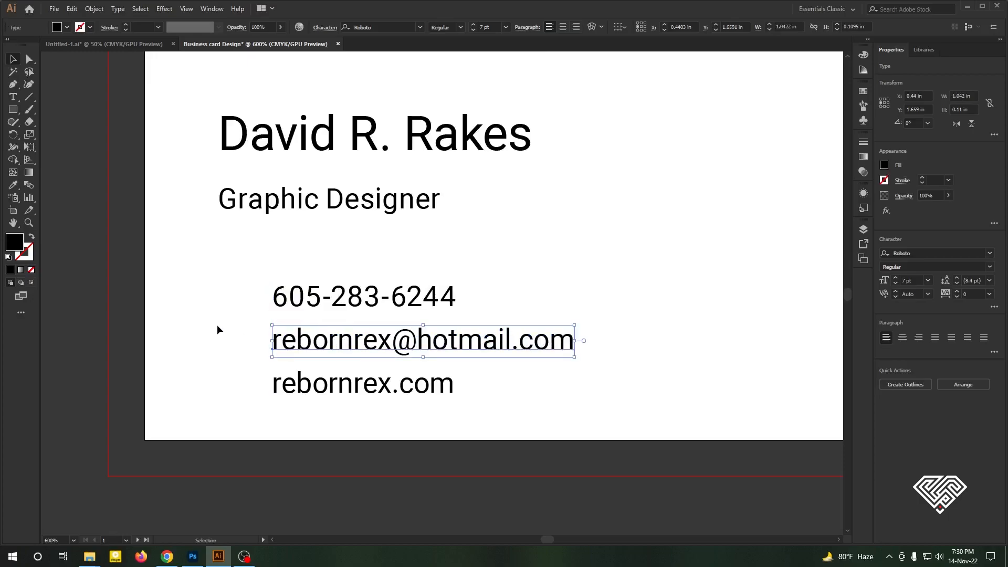
scroll(216, 324, up, 1)
drag(237, 253, 188, 310)
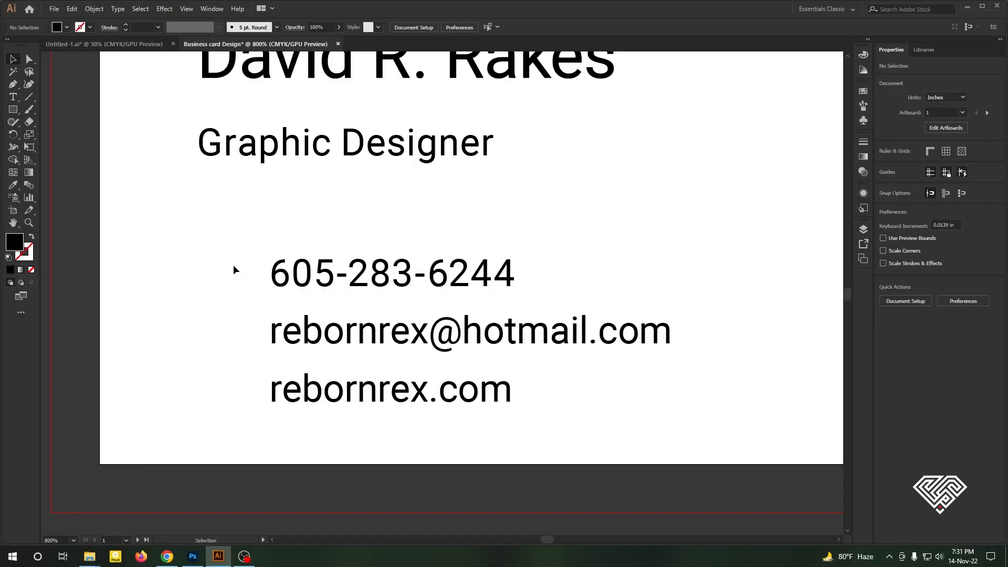
- Prefix the phone line with P, the e-mail line with M and the website line with W, each followed by spaces
click(272, 275)
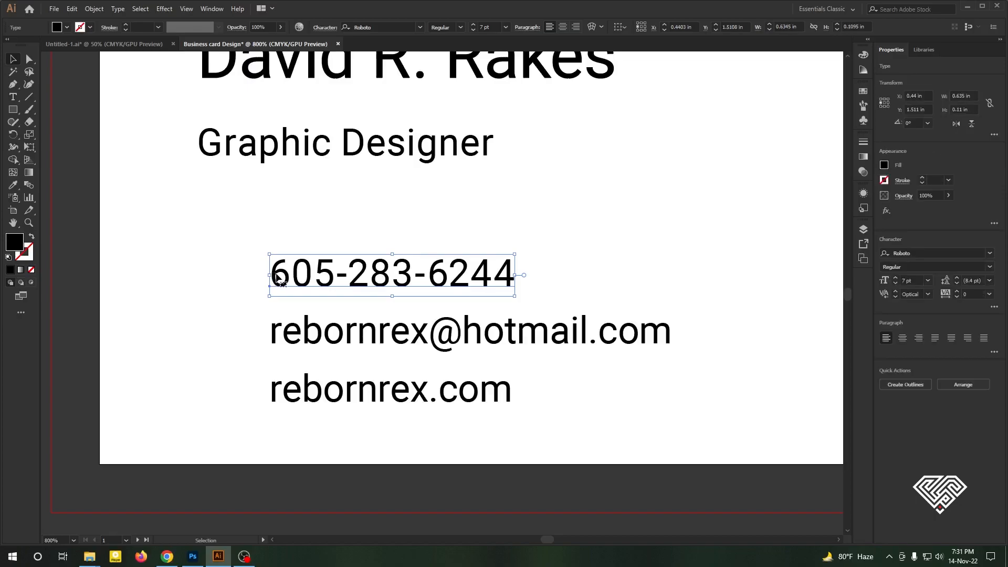
double_click(272, 274)
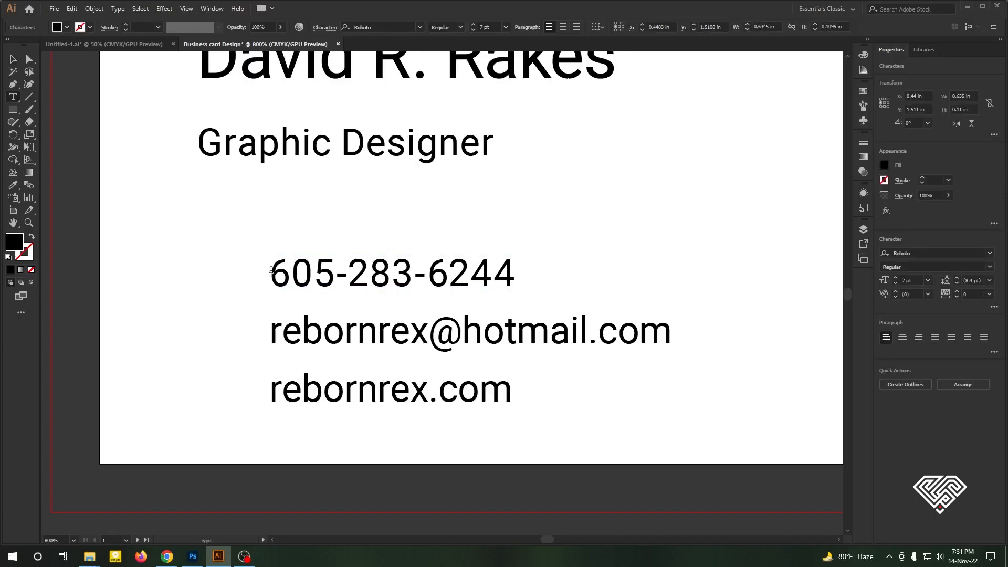
text(P)
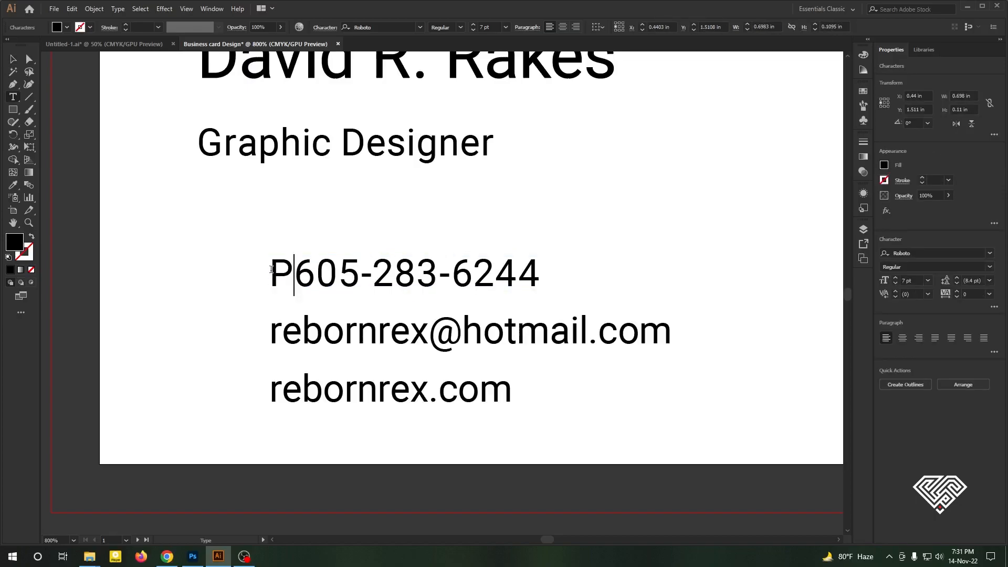
key(Tab)
key(BackSpace)
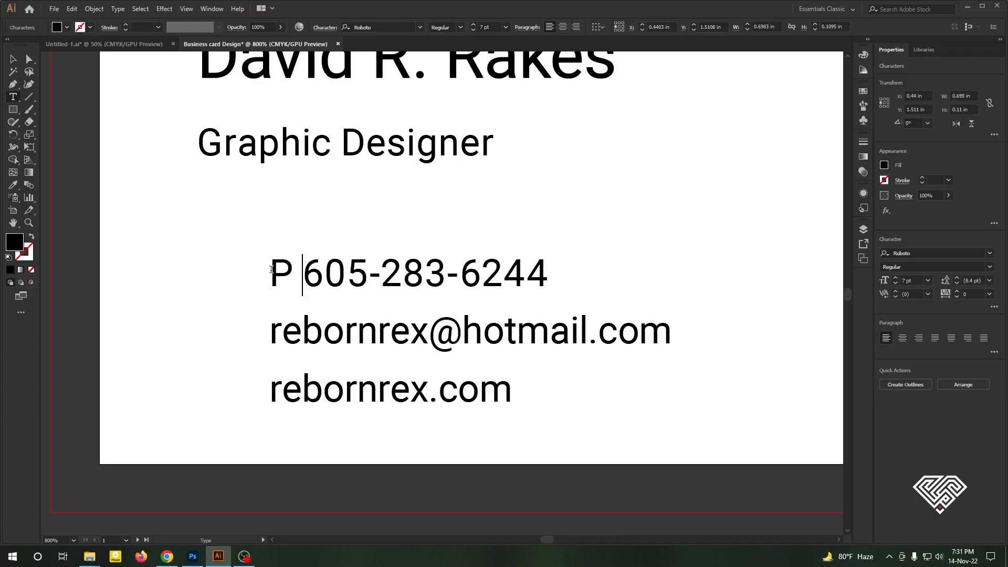
click(272, 330)
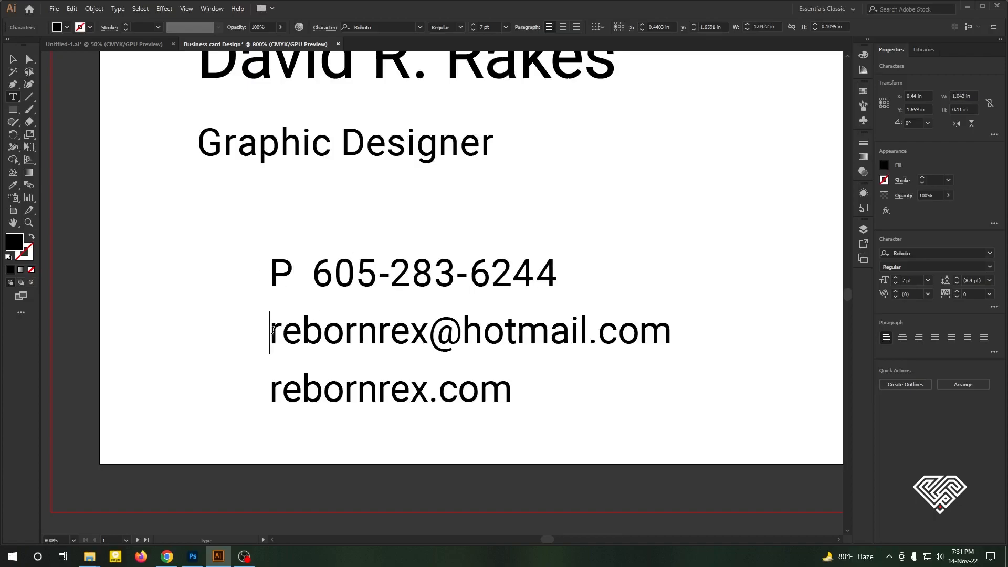
text(M)
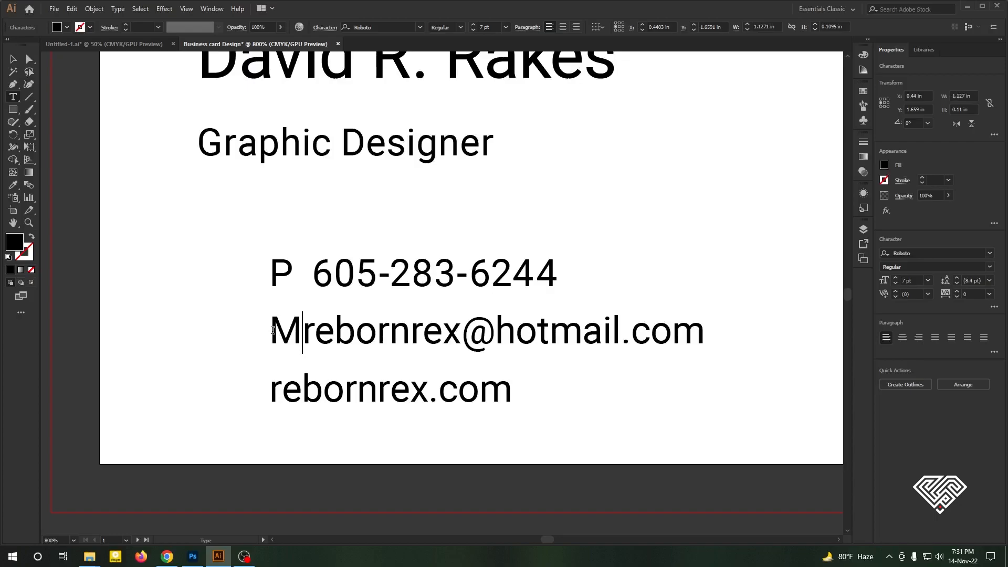
click(272, 385)
text(W)
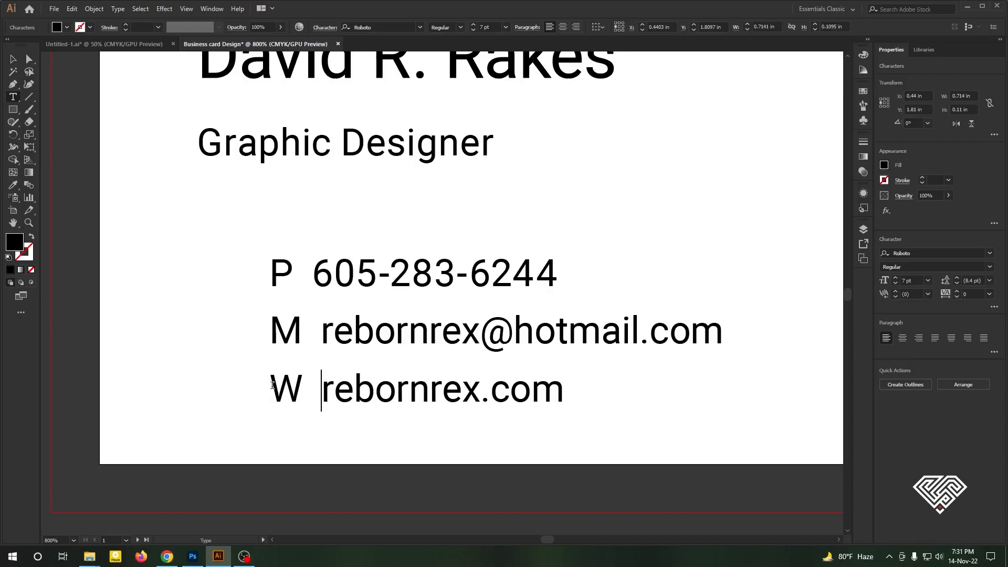
- Set the name text to 14 pt in the Bold style
click(13, 59)
key(ctrl+minus)
click(392, 236)
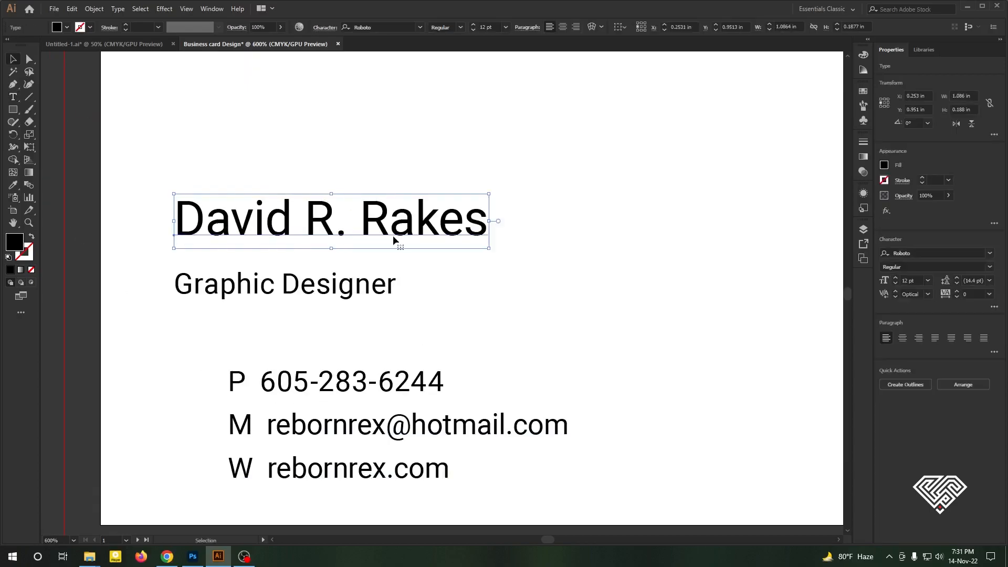
click(927, 281)
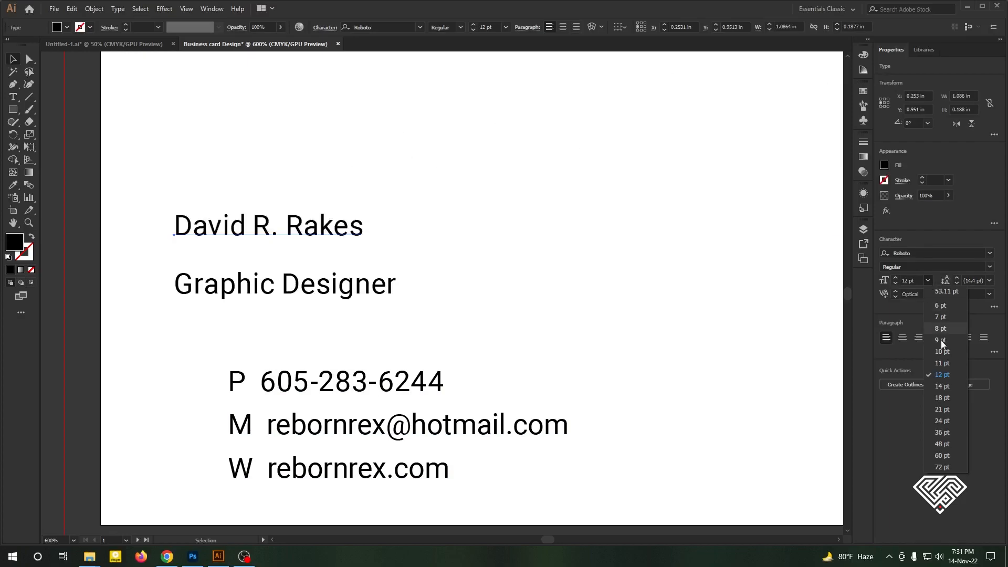
click(942, 390)
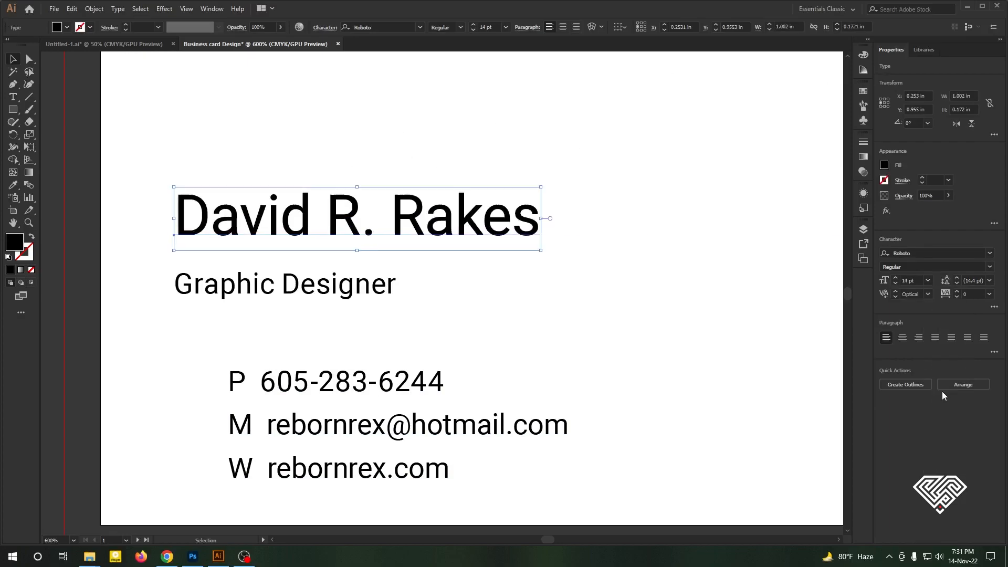
click(989, 267)
click(918, 377)
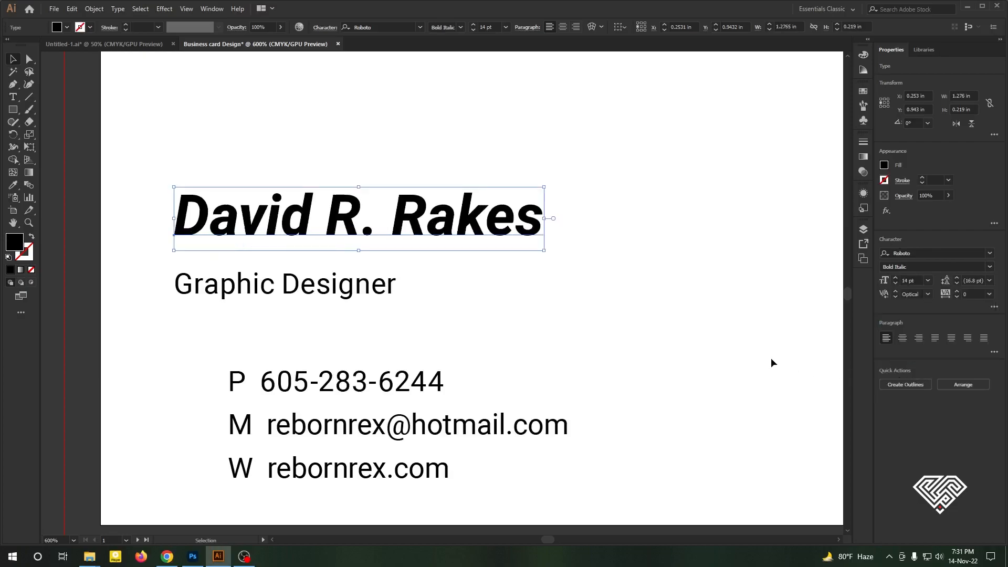
click(989, 266)
click(910, 371)
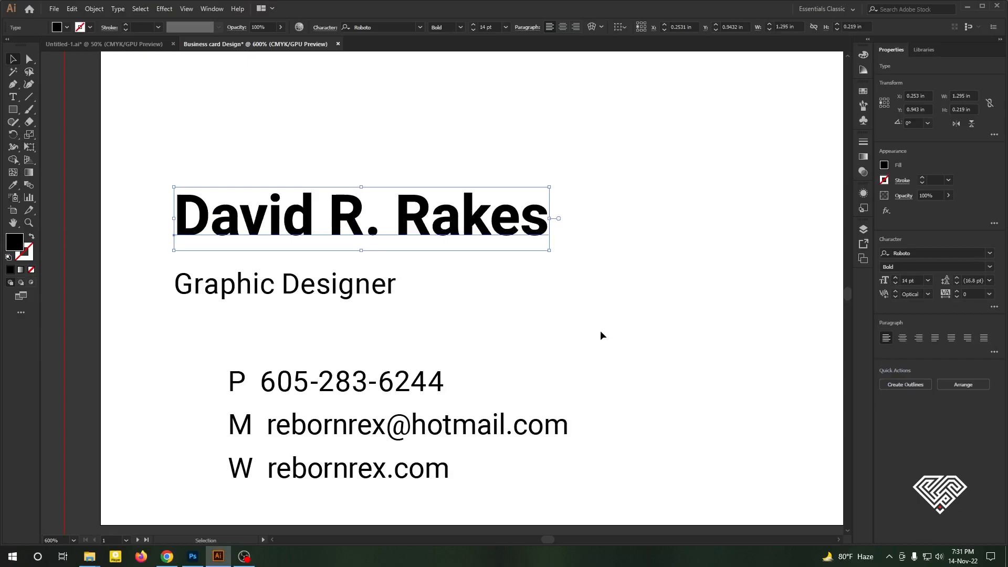
- Break the name into two lines before the surname and move it up above the Graphic Designer line
double_click(383, 209)
key(Right)
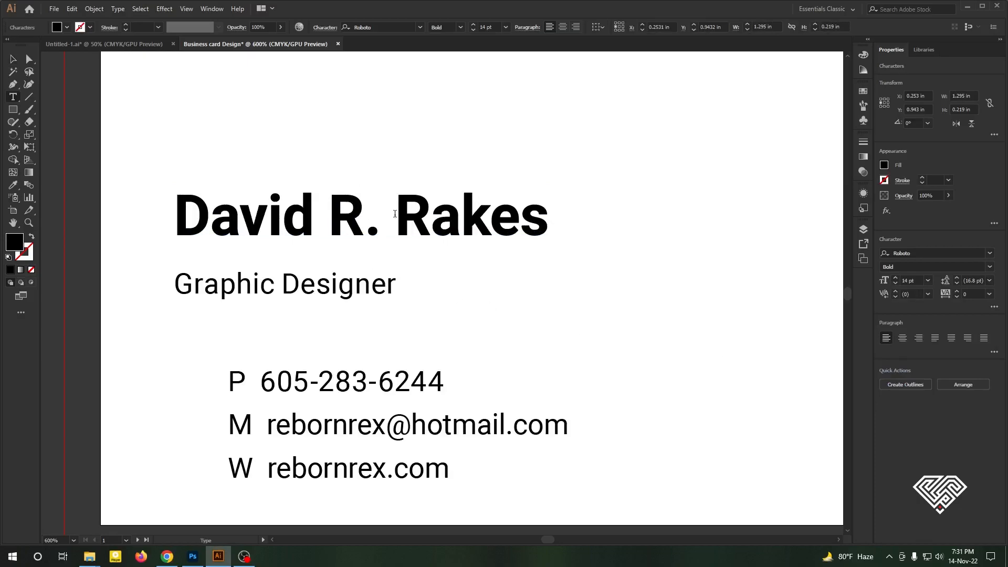
key(BackSpace)
key(Return)
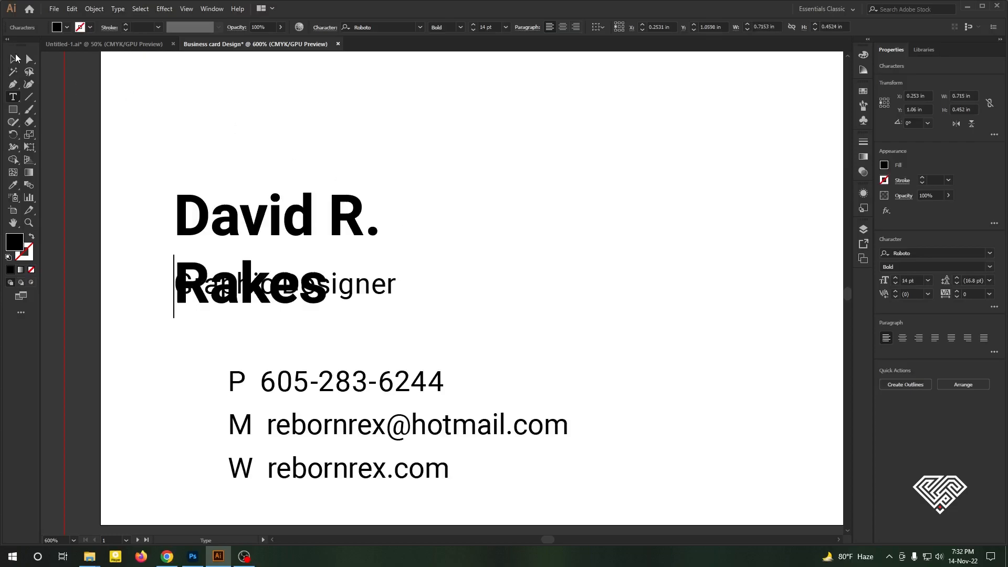
click(15, 57)
drag(290, 226, 297, 164)
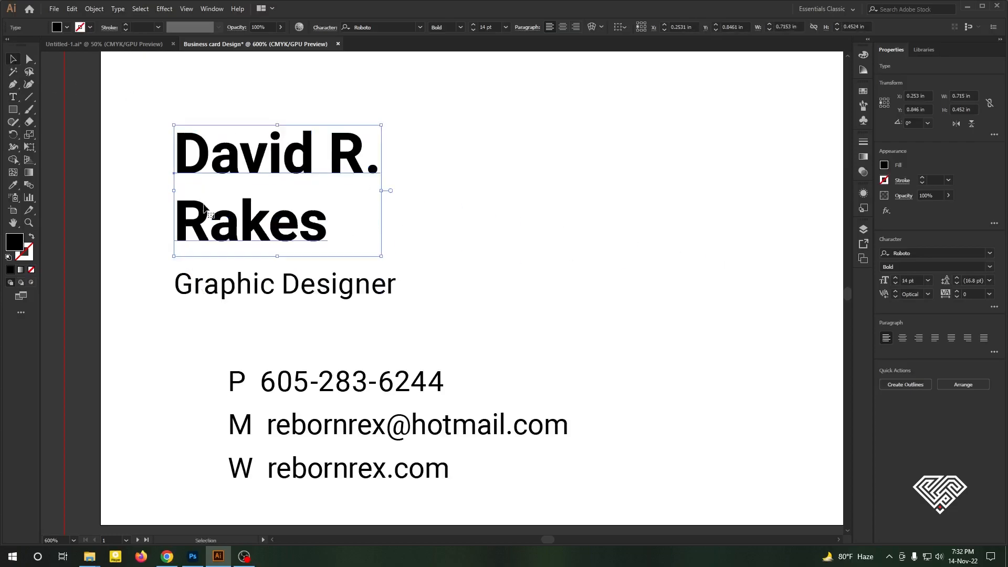
- Tighten the leading between the two lines of the name
alt+scroll(152, 172, up, 2)
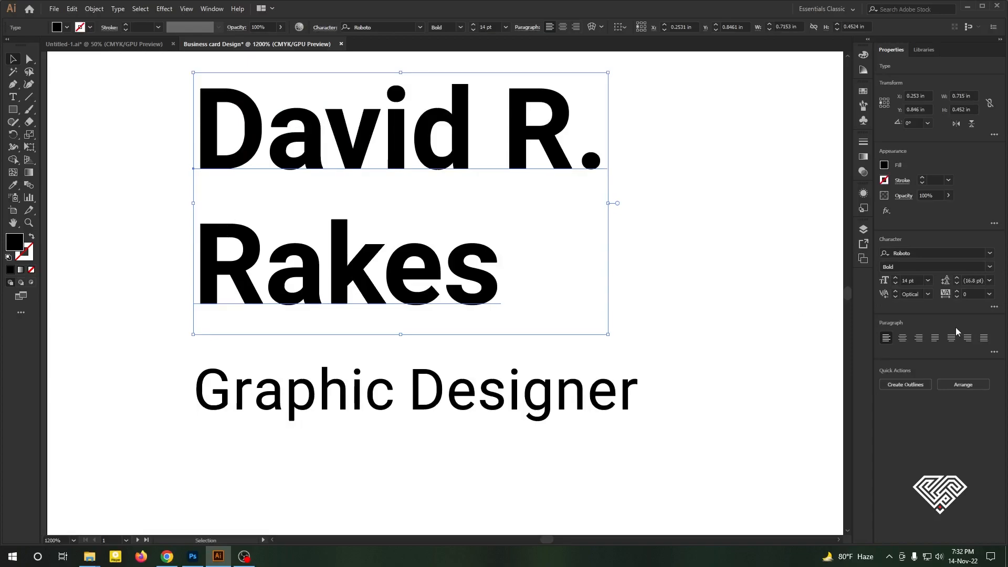
click(956, 284)
click(956, 284)
click(956, 284)
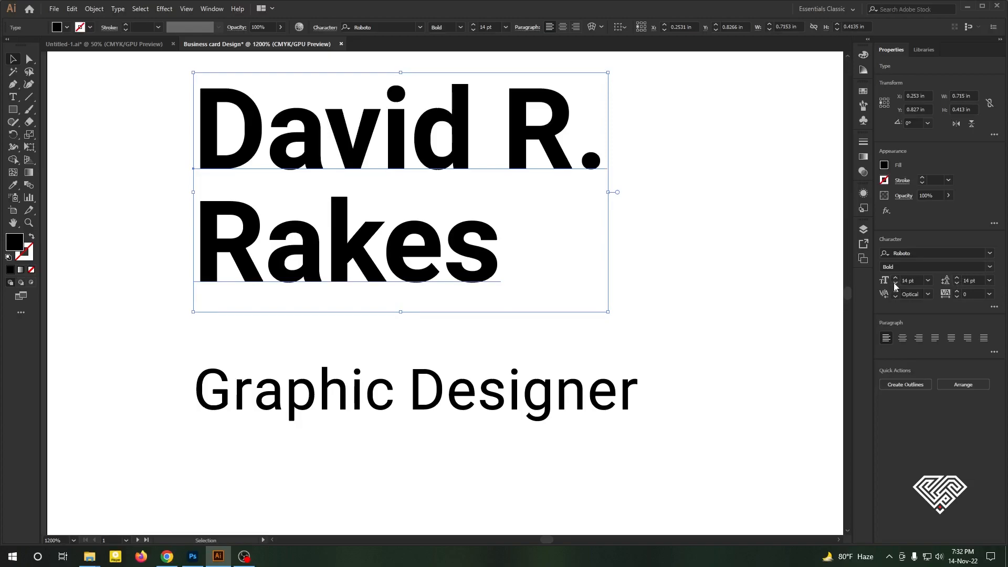
click(957, 284)
click(956, 284)
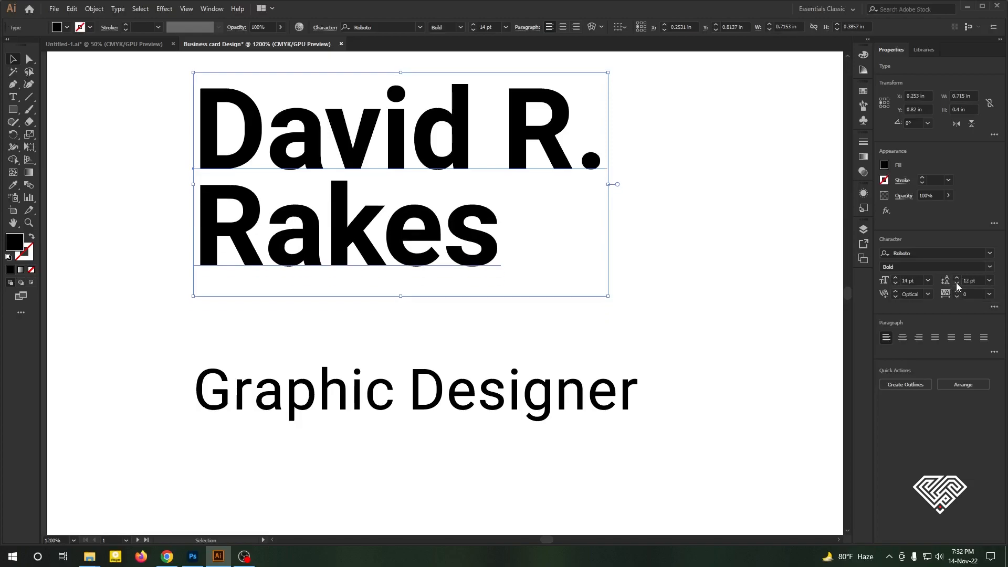
click(956, 278)
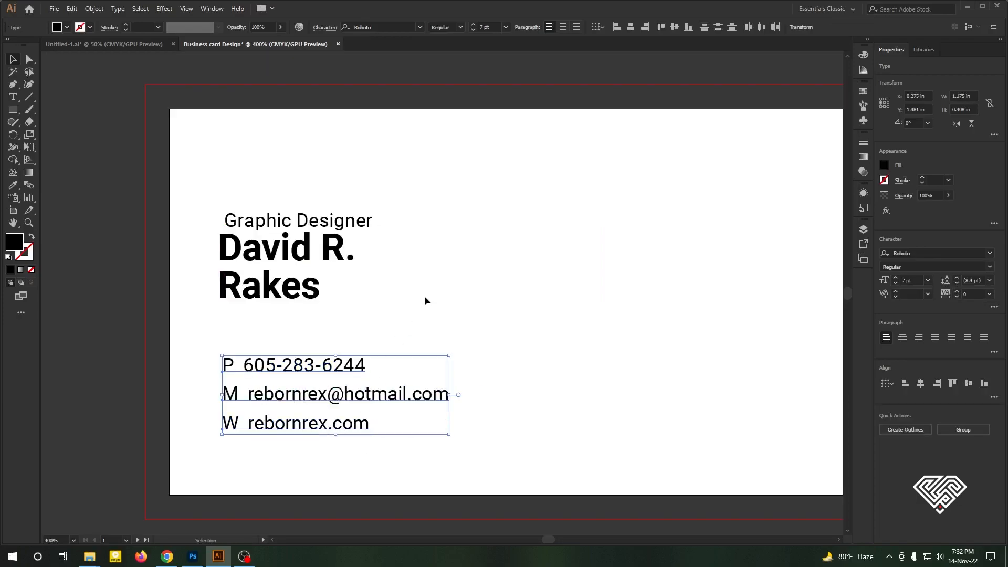
click(424, 294)
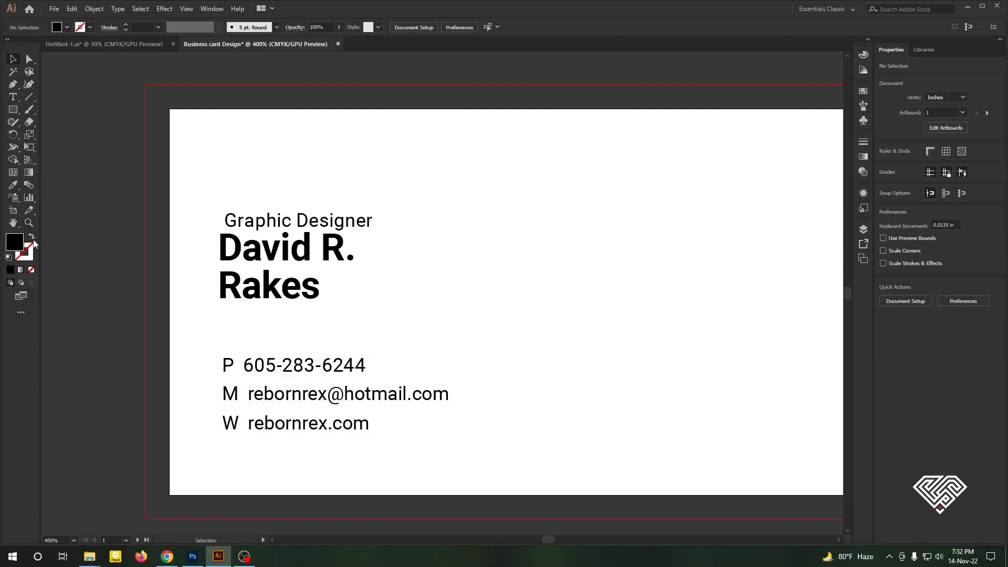
- Create a 0.25 by 0.25 in square on the card to serve as a margin spacer
scroll(125, 237, down, 1)
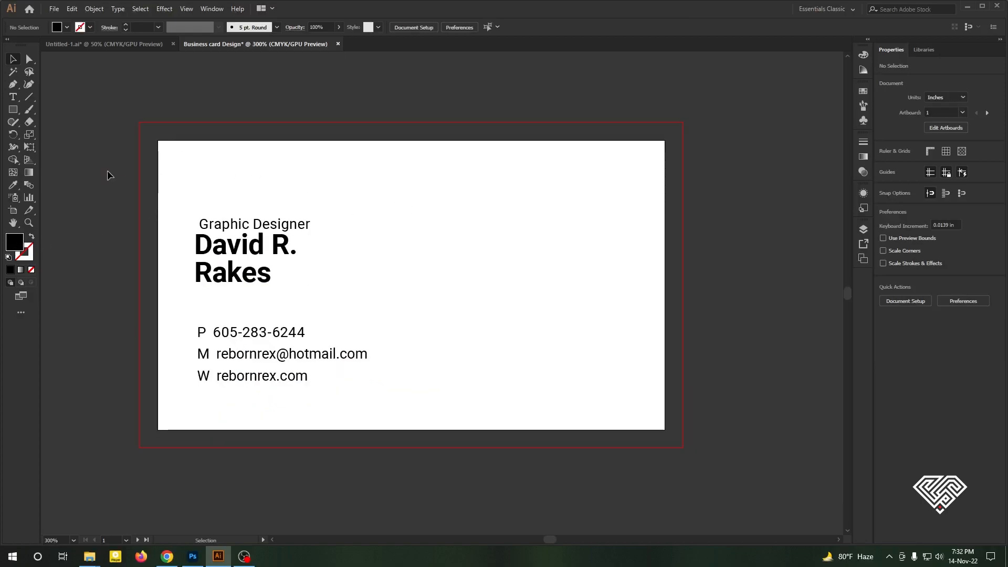
click(14, 110)
click(447, 215)
text(.25)
key(Tab)
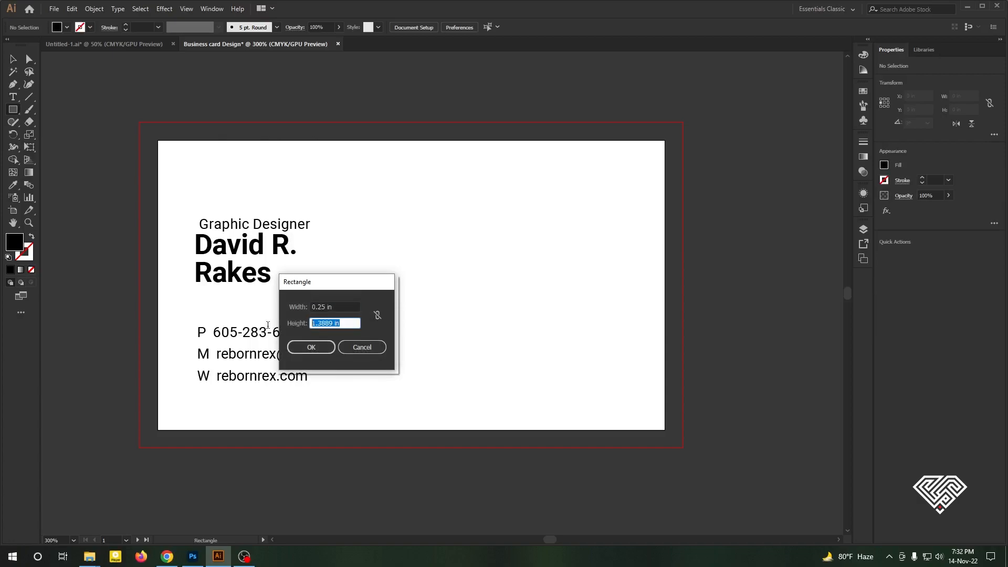
text(.25)
click(310, 349)
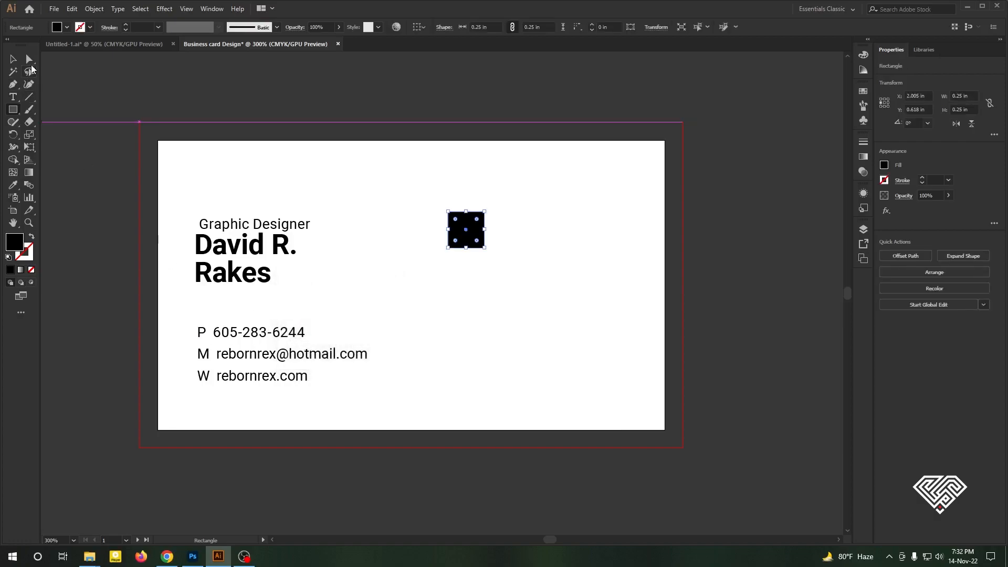
- Place the square in the card's upper-left corner and a copy of it in the lower-right corner
click(12, 56)
click(117, 117)
drag(465, 231, 649, 419)
- Draw a 3 by 1.5 in rectangle between the inner corners of the two squares and convert it into guides
click(13, 109)
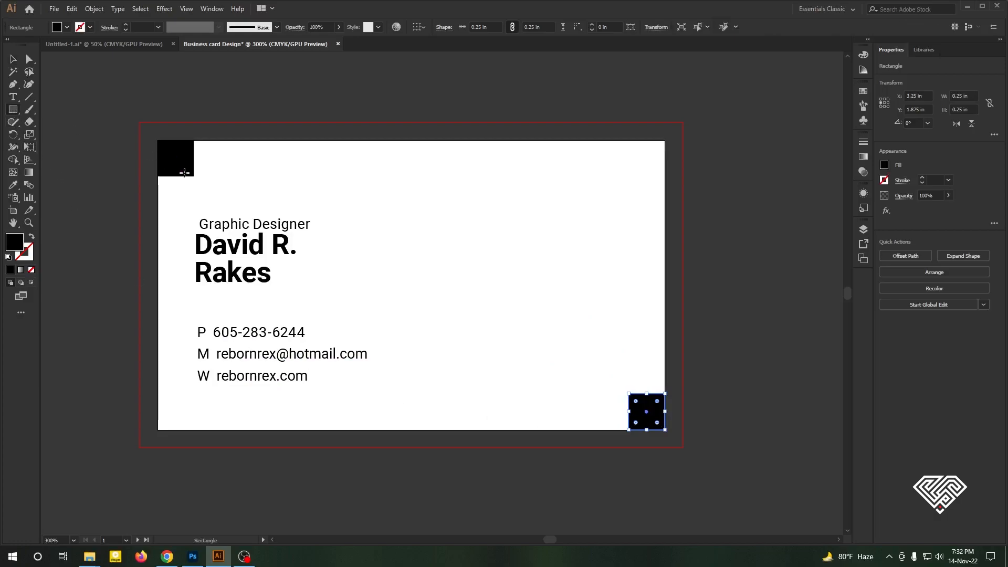
drag(194, 176, 629, 393)
click(13, 58)
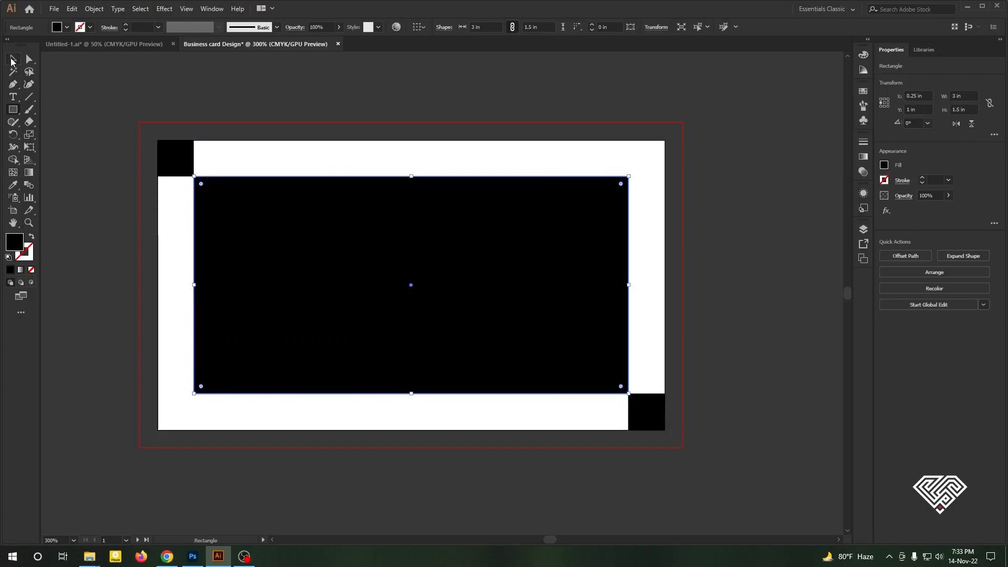
right_click(271, 221)
click(325, 357)
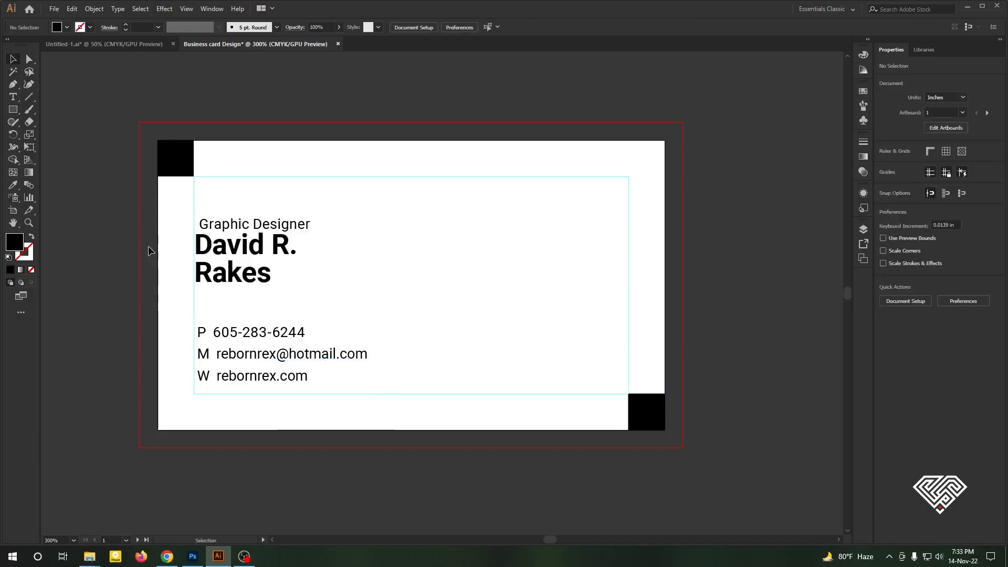
- Delete the two black spacer squares in the card's corners
click(179, 157)
key(Delete)
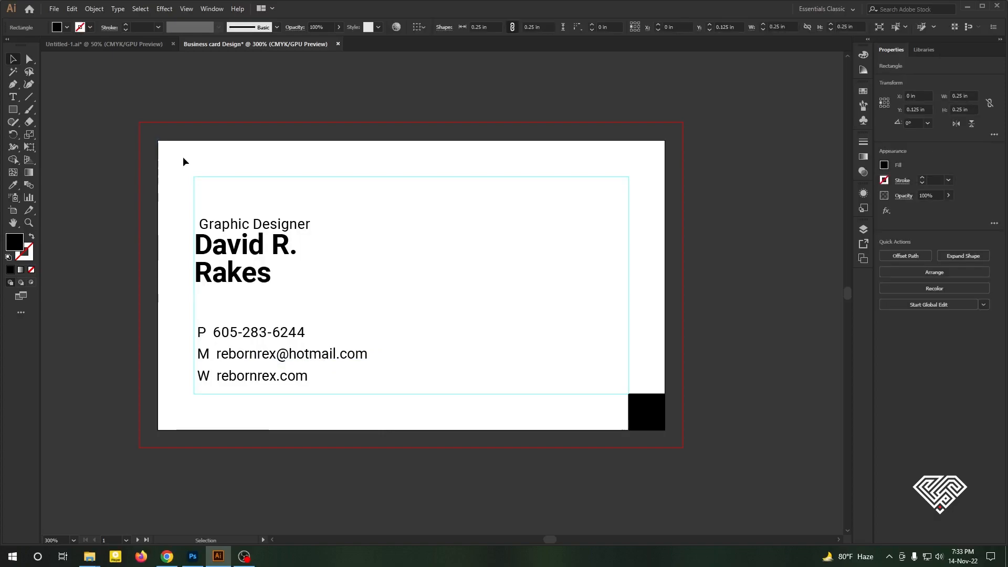
click(647, 401)
key(Delete)
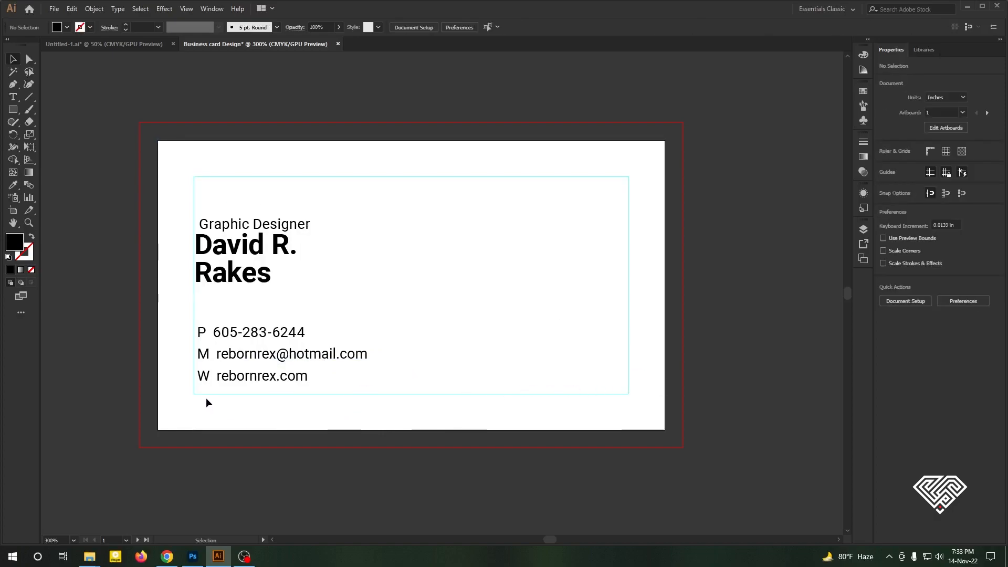
- Set the Graphic Designer text to the Light style at 6 pt and move it to the left margin guide, closer to the name
scroll(204, 402, up, 1)
scroll(191, 273, up, 1)
click(423, 206)
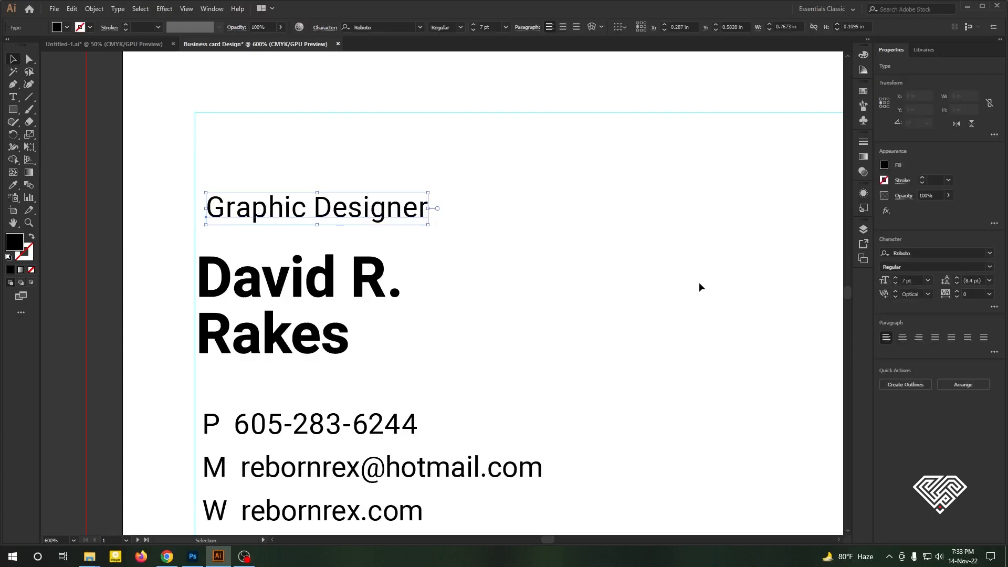
click(989, 267)
click(925, 275)
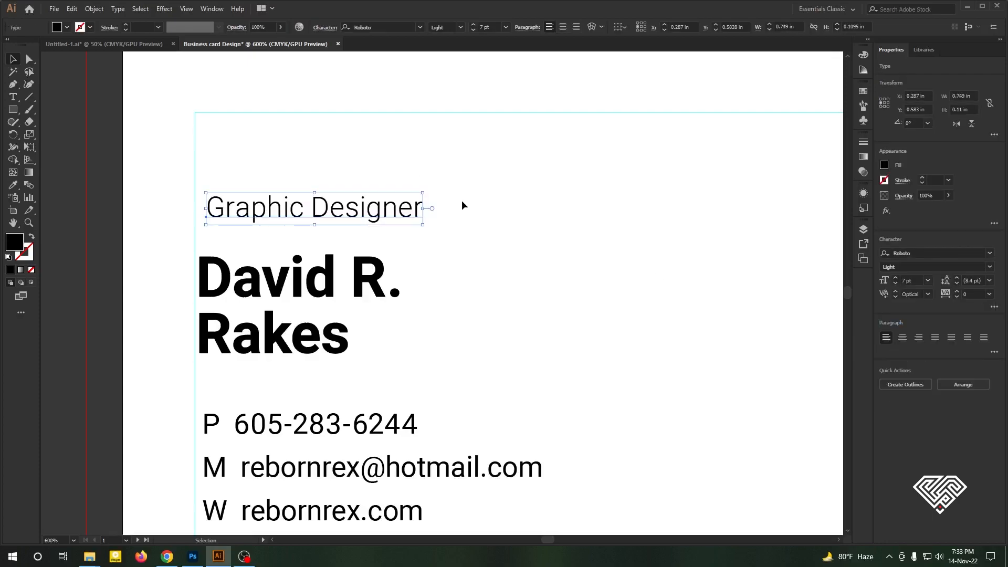
drag(389, 207, 379, 224)
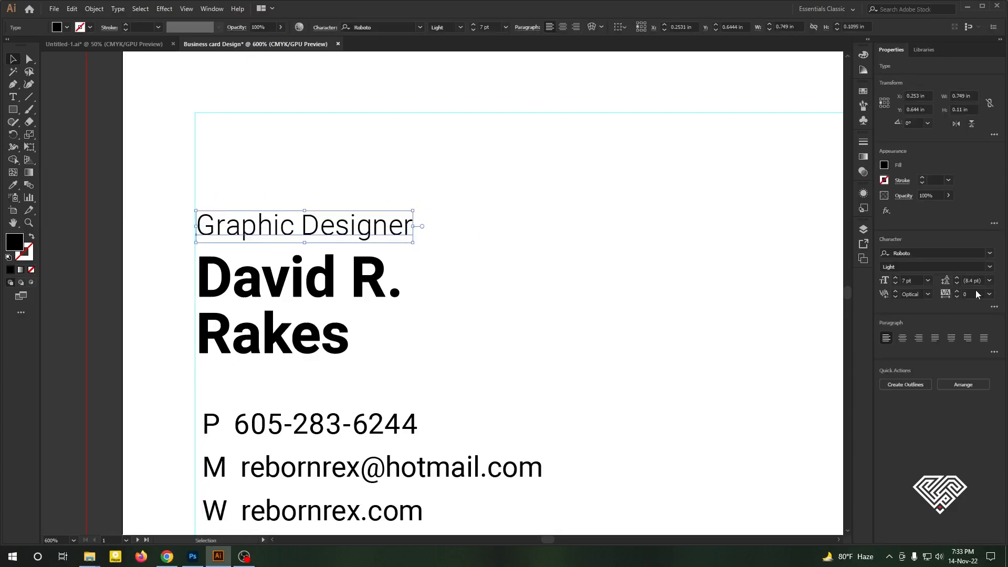
click(927, 280)
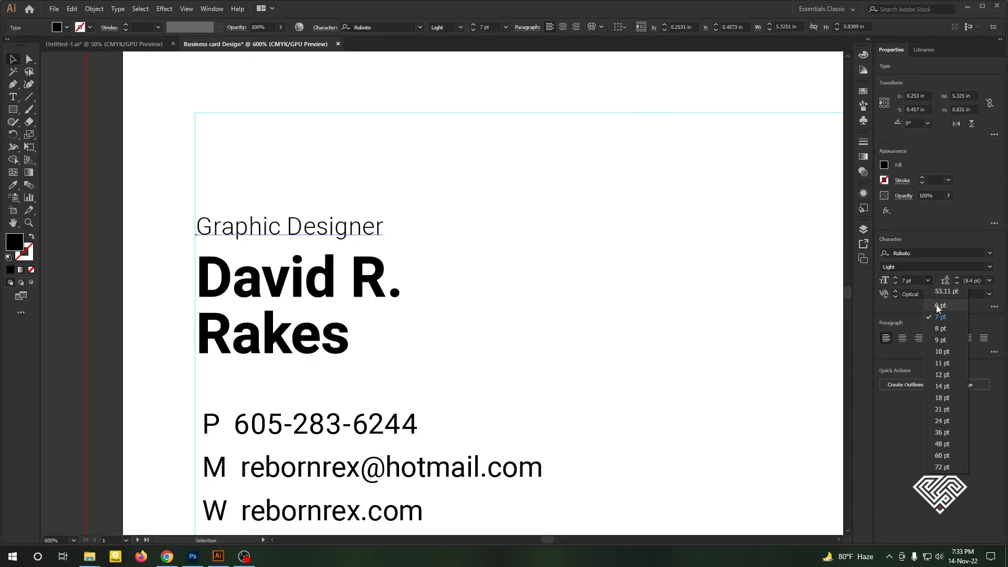
click(938, 307)
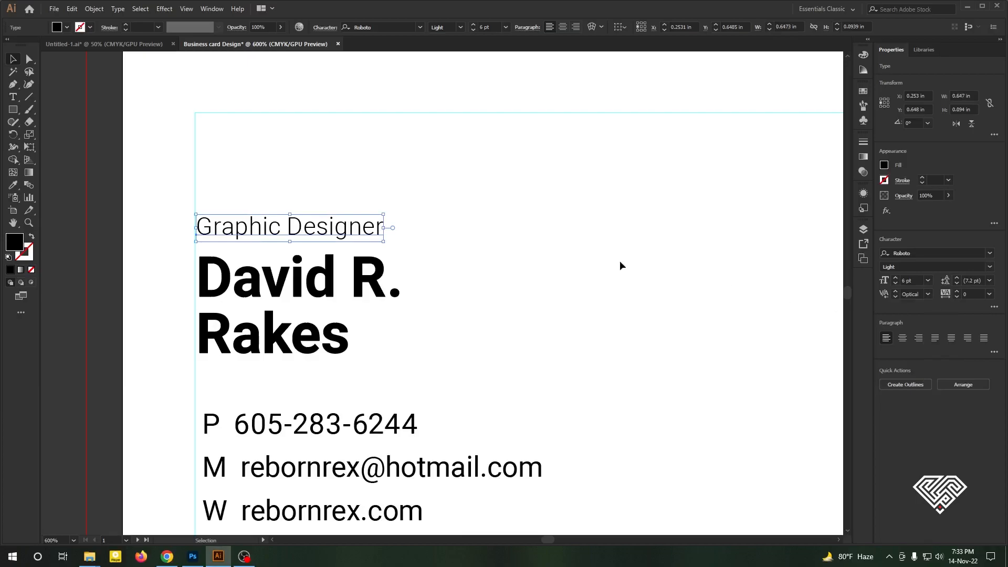
click(540, 217)
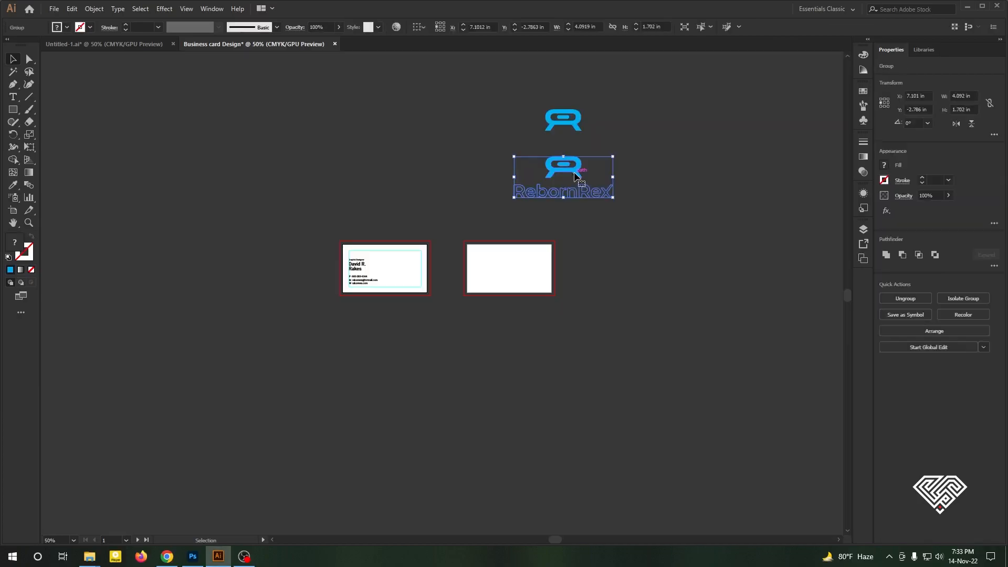
- Place the RebornRex logo with wordmark on the right half of the first card and scale it down to fit inside the margins
drag(578, 175, 381, 286)
key(ctrl+=)
key(ctrl+=)
key(ctrl+=)
key(ctrl+=)
drag(494, 269, 334, 205)
click(363, 249)
scroll(84, 167, up, 3)
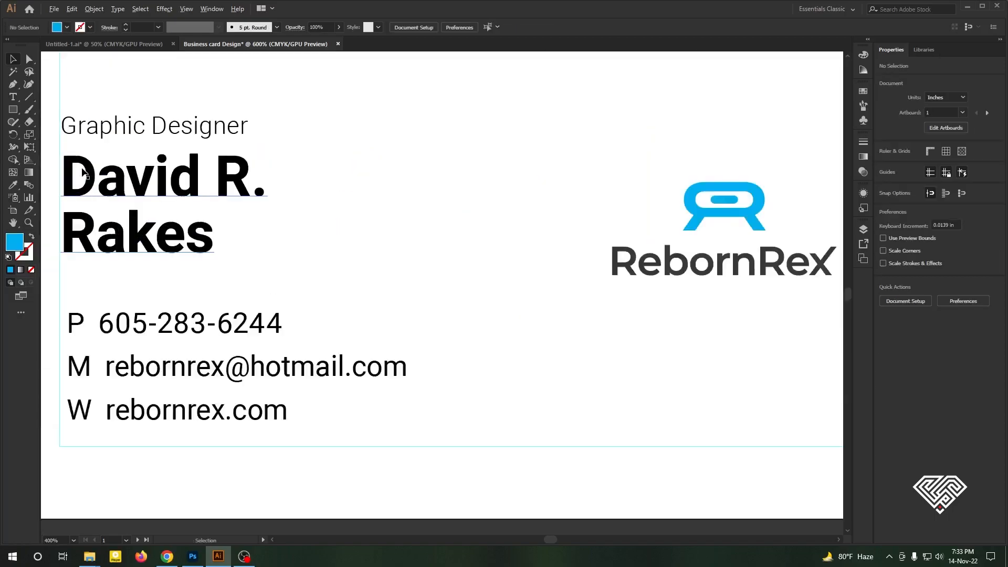
- Color the job title, name and contact lines with the dark gray sampled from the RebornRex wordmark
drag(158, 187, 243, 192)
scroll(243, 192, down, 1)
drag(147, 124, 320, 416)
click(13, 185)
scroll(551, 239, up, 2)
click(556, 241)
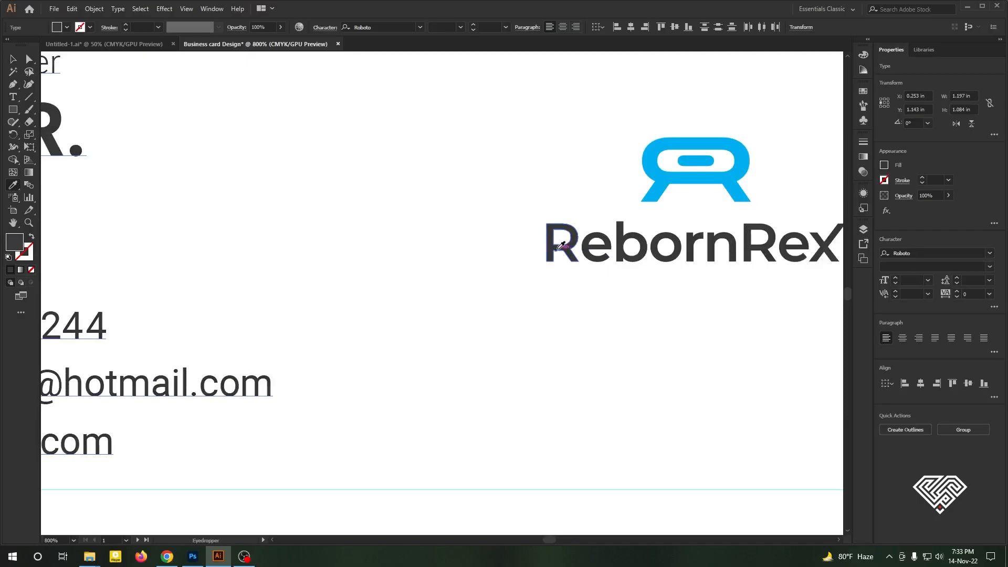
scroll(556, 241, down, 2)
key(v)
click(159, 157)
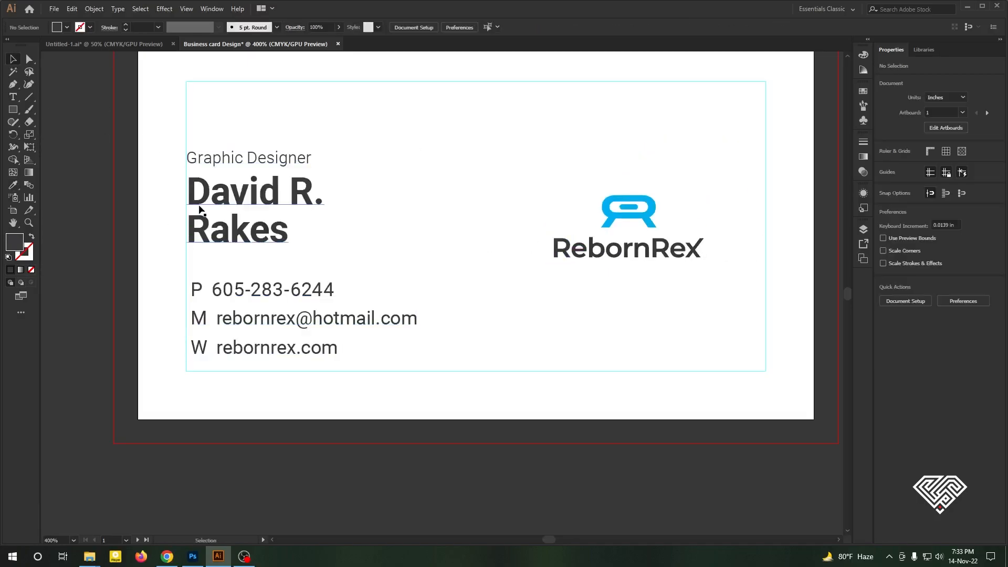
- Draw a bar about 1.1 by 0.17 in from the left bleed edge across the Graphic Designer text and send it to the back
click(13, 109)
drag(114, 139, 325, 170)
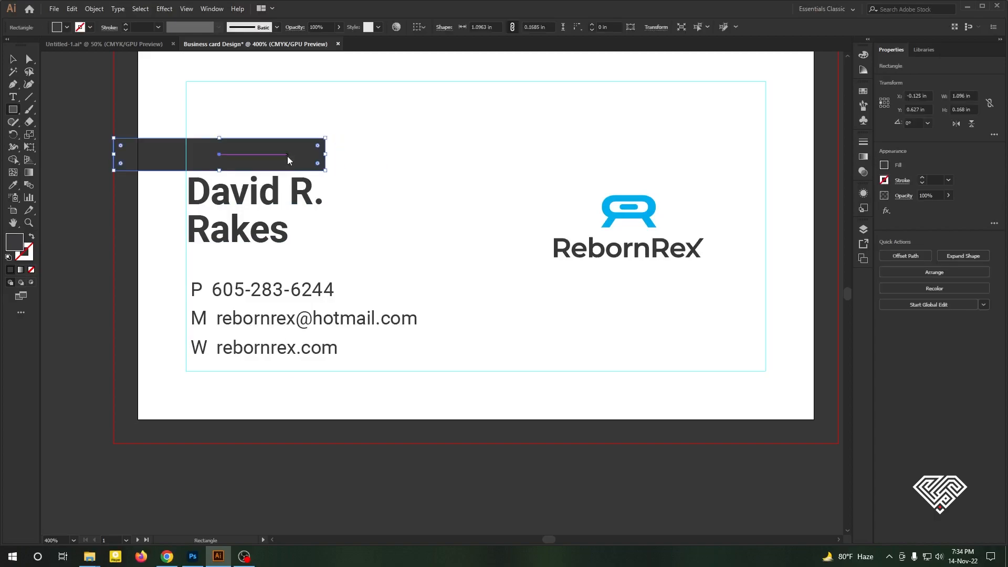
right_click(288, 156)
mouse_move(367, 321)
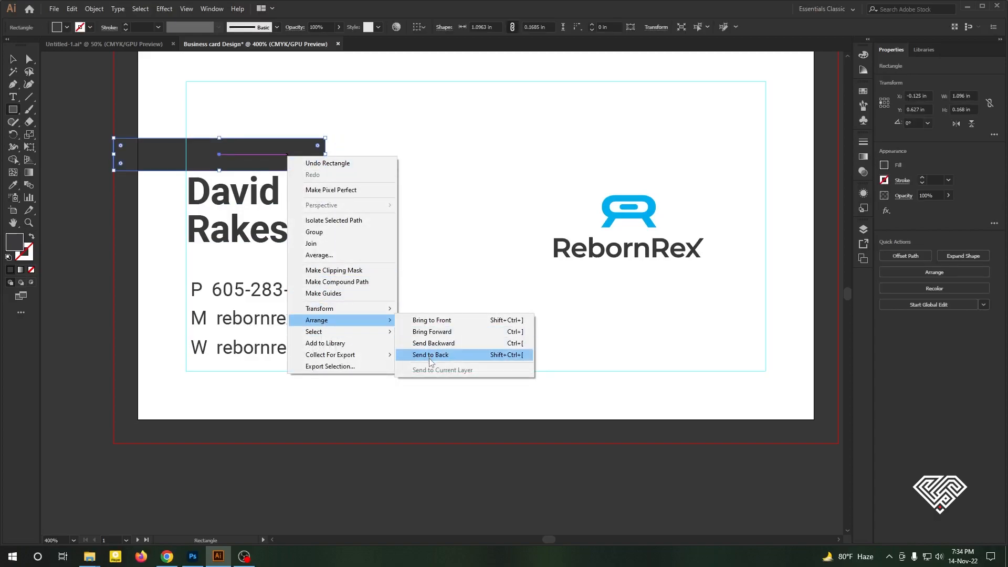
click(422, 354)
- Fill the bar behind the job title with the blue sampled from the logo symbol
click(13, 185)
click(615, 206)
click(13, 59)
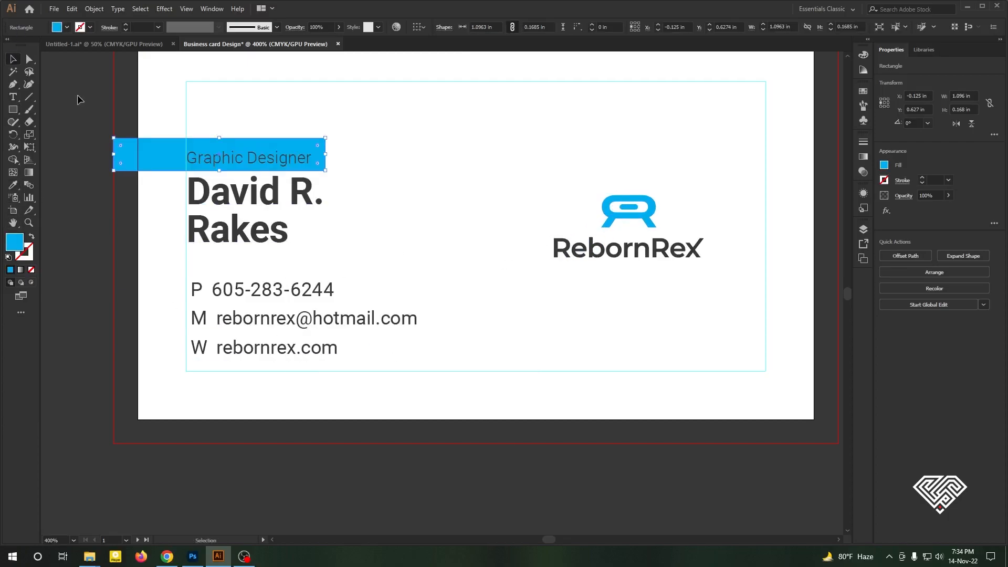
click(79, 101)
- Lower the top edge of the blue bar so that it fits more tightly around the Graphic Designer text
scroll(146, 157, up, 3)
click(228, 117)
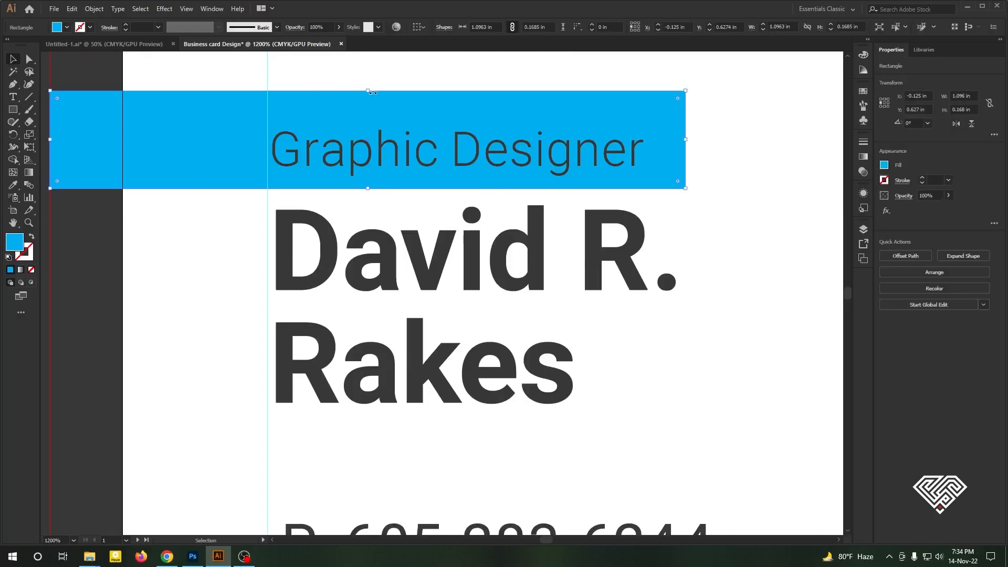
drag(366, 98, 369, 117)
drag(369, 117, 368, 117)
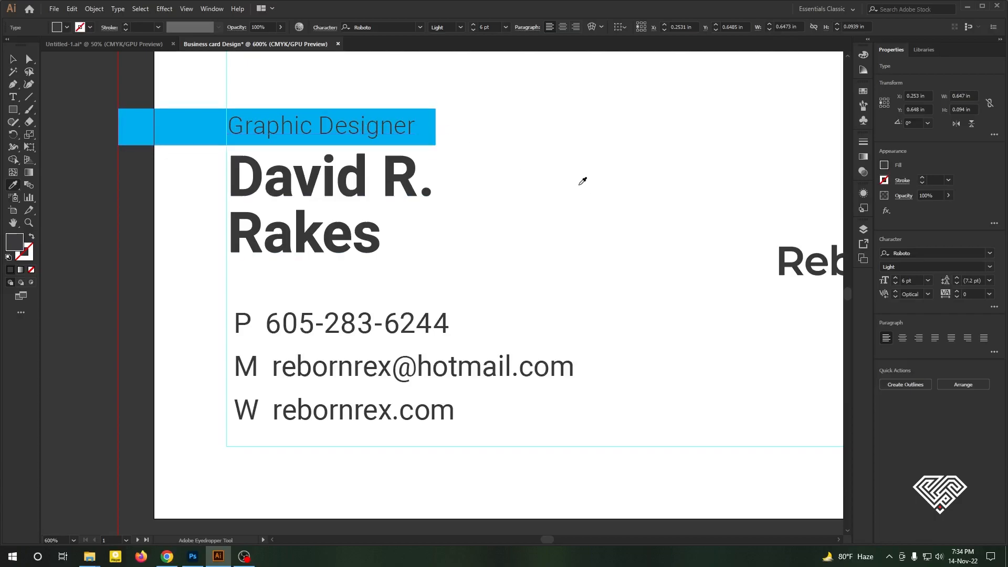
- Color the Graphic Designer text white by sampling the card background
click(579, 184)
click(12, 60)
click(480, 257)
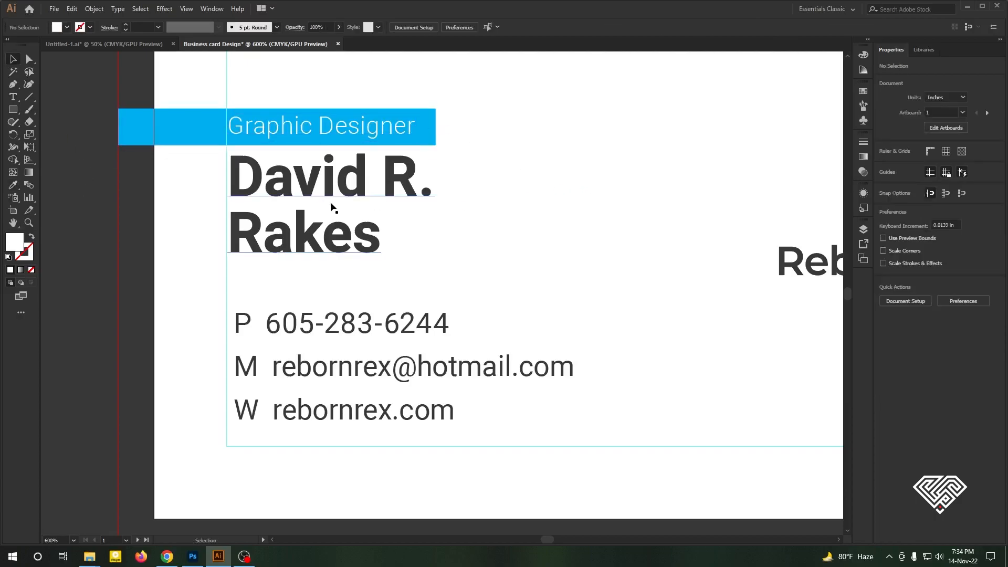
- Increase the name text to 16 pt and move it slightly down below the blue bar
click(374, 241)
click(895, 281)
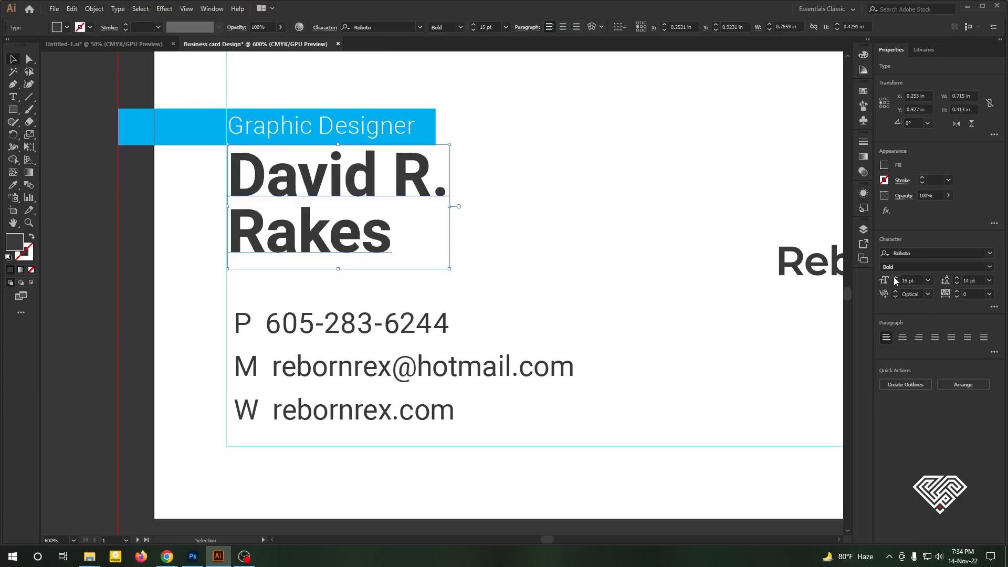
click(895, 281)
drag(400, 219, 398, 221)
- Extend the blue bar's right end to match the width of the name text
click(427, 129)
drag(436, 128, 459, 129)
click(462, 131)
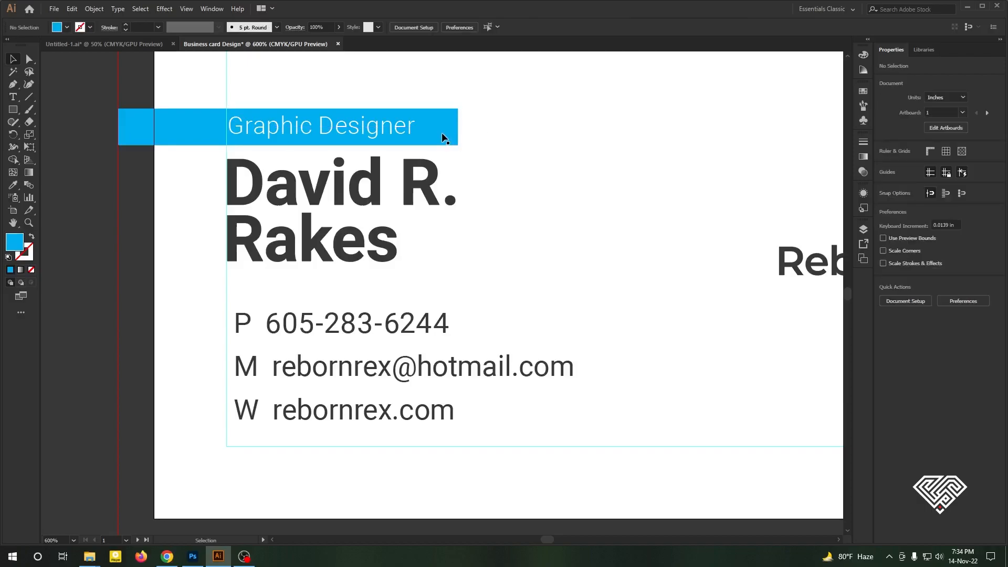
- Fine-tune the name's position so its left edge lines up with the left margin guide
scroll(240, 121, up, 3)
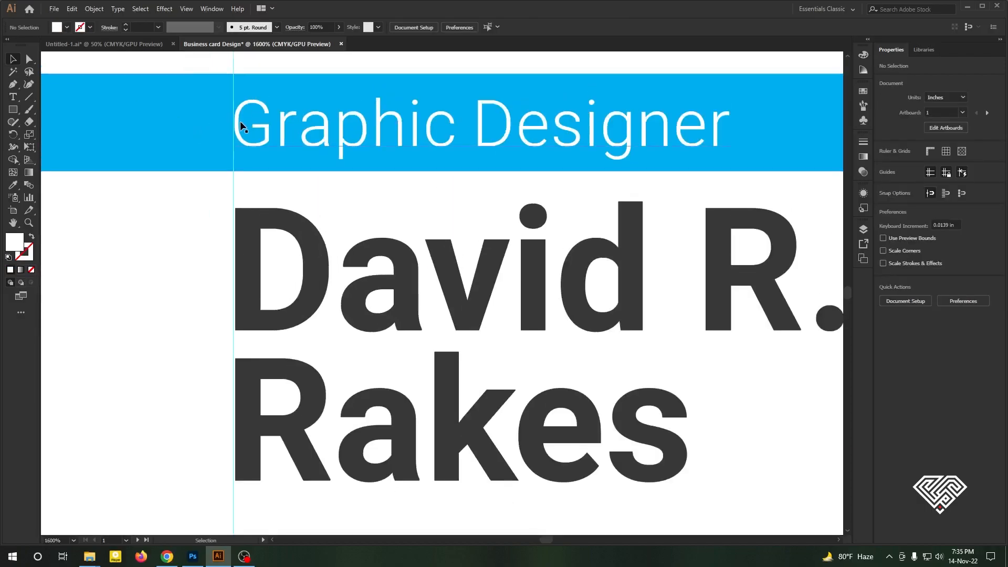
scroll(225, 240, down, 1)
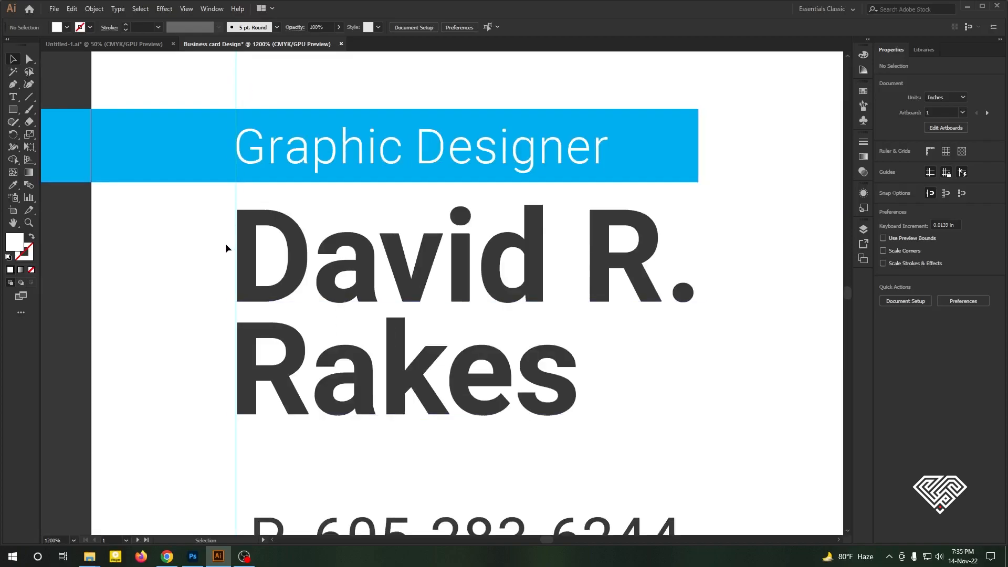
scroll(214, 250, down, 1)
scroll(258, 280, up, 4)
drag(257, 277, 265, 284)
scroll(171, 196, down, 5)
scroll(156, 339, up, 3)
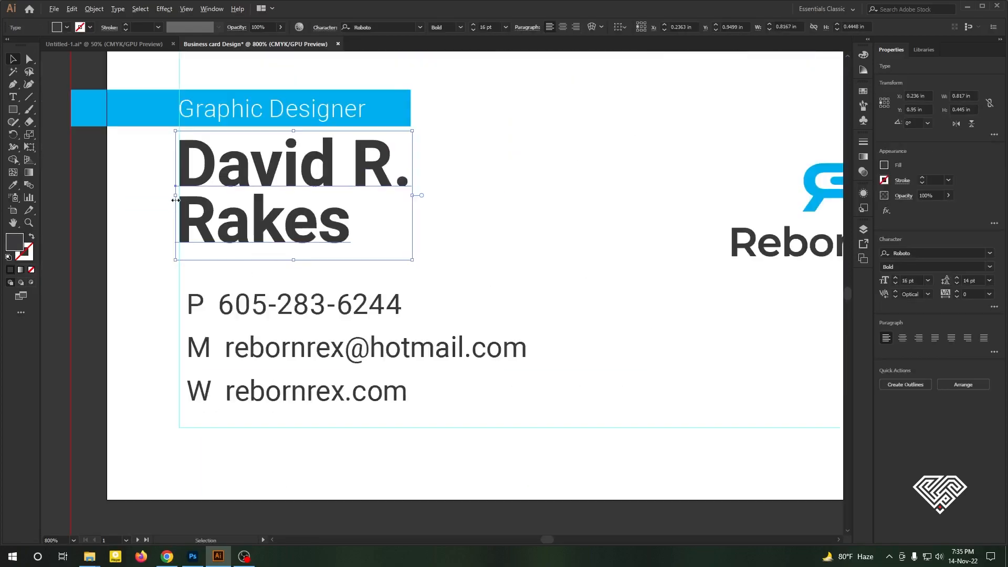
- Align the phone, e-mail and website lines with the left margin guide
drag(226, 273, 212, 274)
scroll(185, 303, up, 3)
mouse_move(327, 222)
mouse_down()
mouse_move(307, 222)
mouse_move(317, 205)
mouse_up()
scroll(294, 223, up, 2)
scroll(317, 204, down, 4)
scroll(362, 356, up, 4)
drag(363, 352, 338, 343)
scroll(170, 352, down, 3)
scroll(163, 344, down, 5)
- Draw a vertical strip about 0.09 by 0.48 in over the letters P, M and W down to the bottom guide and send it to the back
key(m)
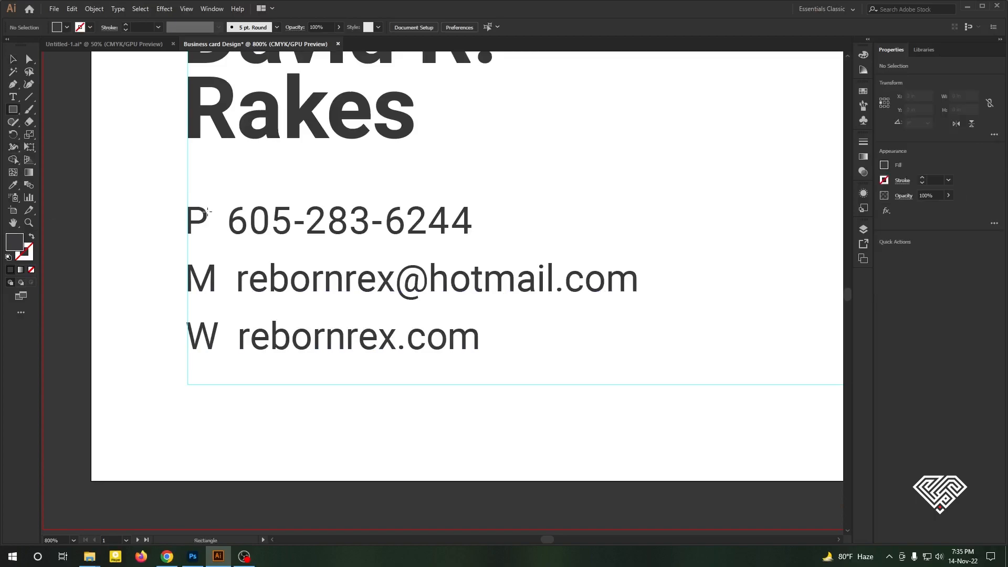
drag(187, 199, 223, 385)
right_click(219, 271)
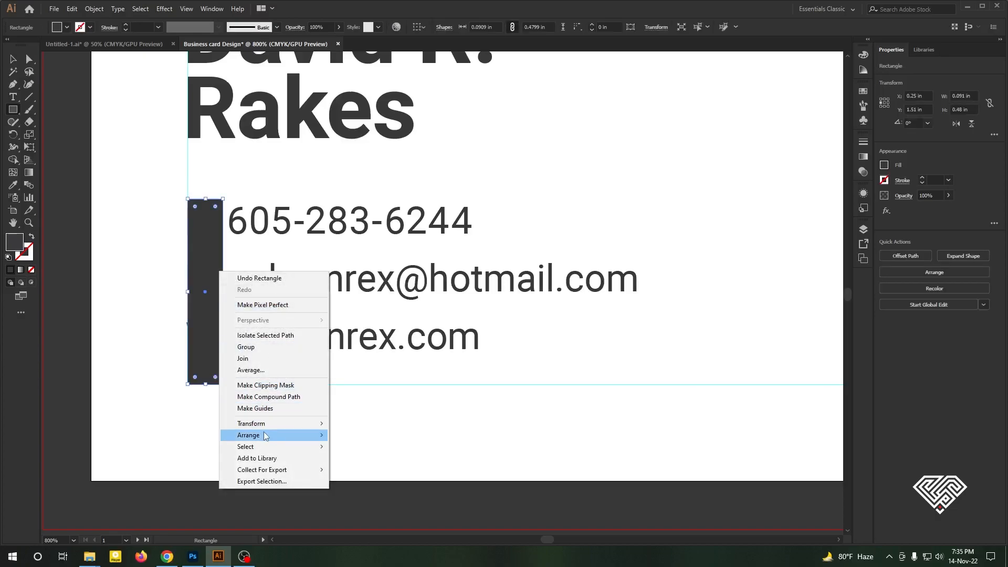
mouse_move(278, 435)
click(362, 469)
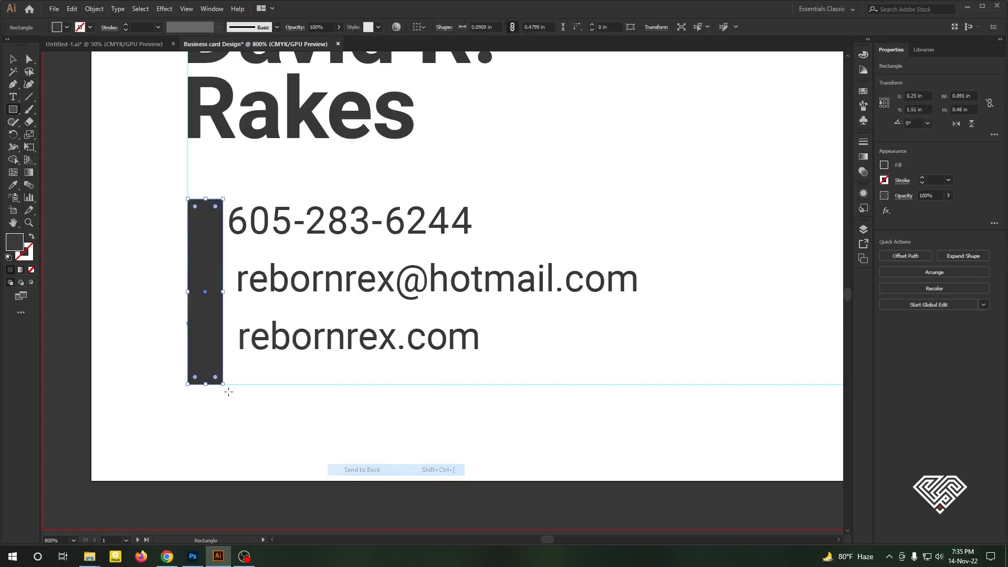
- Fill the vertical strip behind the contact letters with the blue sampled from the job title bar
click(13, 185)
scroll(186, 218, up, 2)
key(ctrl+minus)
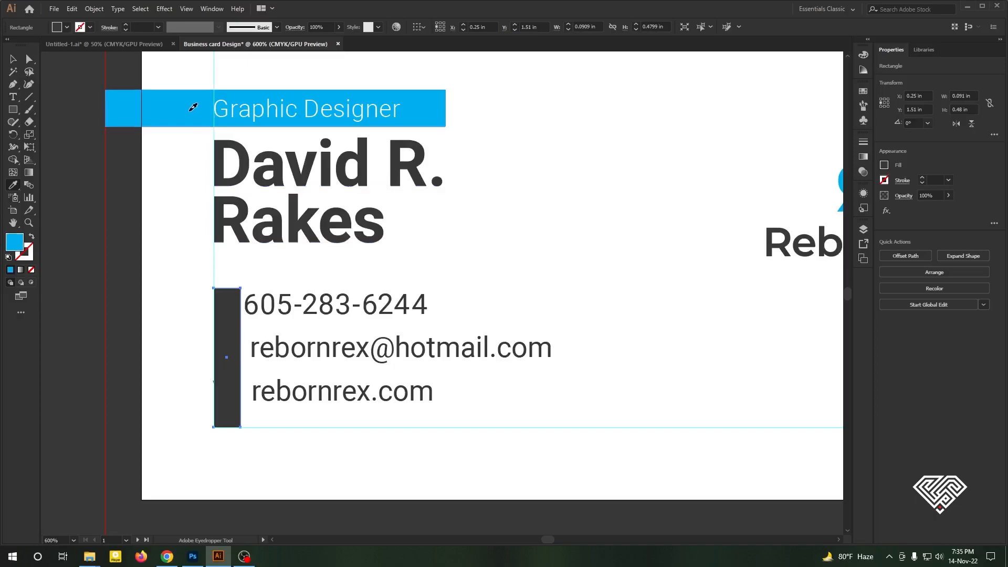
click(191, 106)
click(14, 59)
click(88, 244)
- Shift the contact lines right and down over the blue strip, and widen the strip to the right to frame the letters
scroll(213, 379, up, 2)
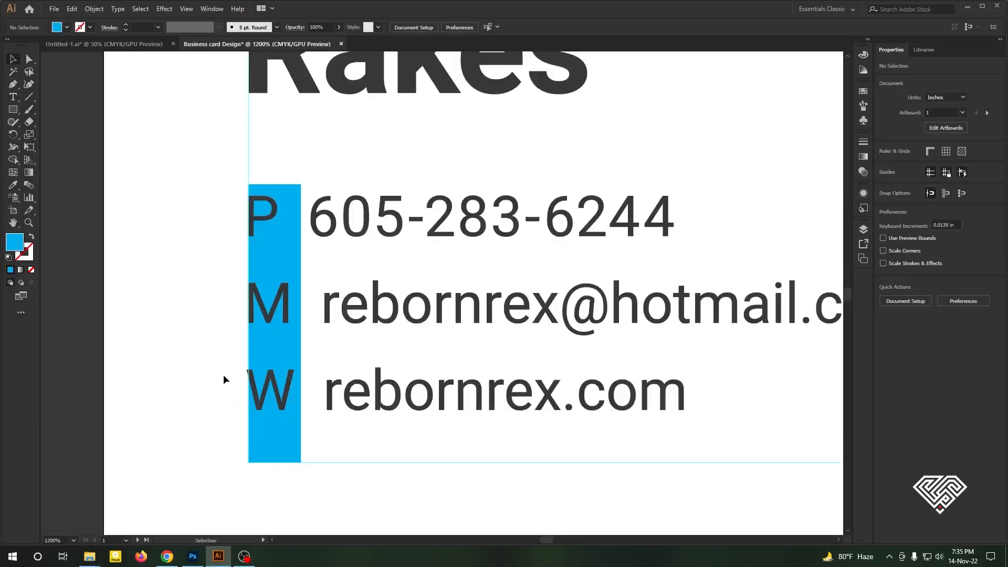
drag(358, 156, 487, 424)
drag(379, 407, 392, 407)
click(301, 330)
drag(302, 330, 316, 331)
click(346, 498)
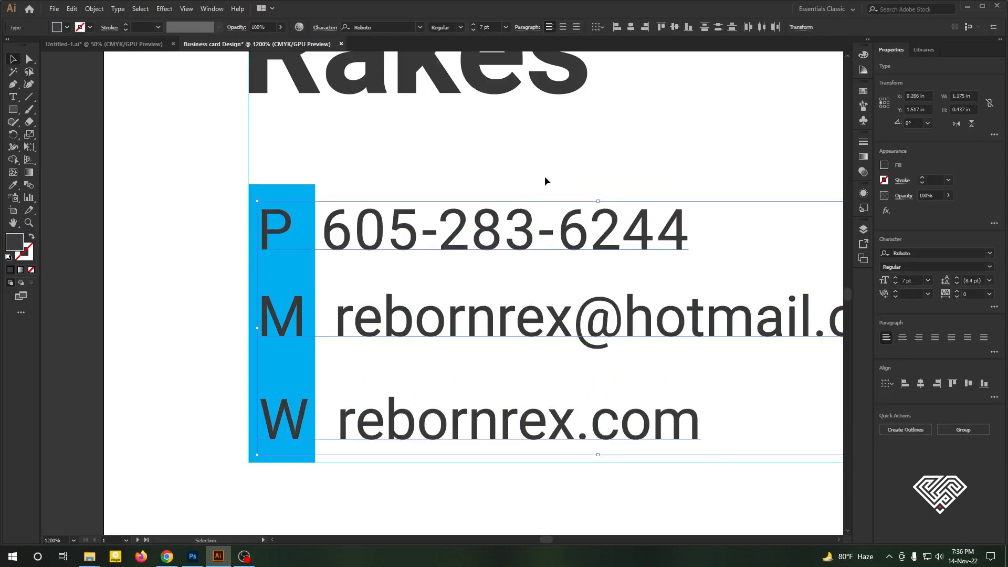
click(482, 169)
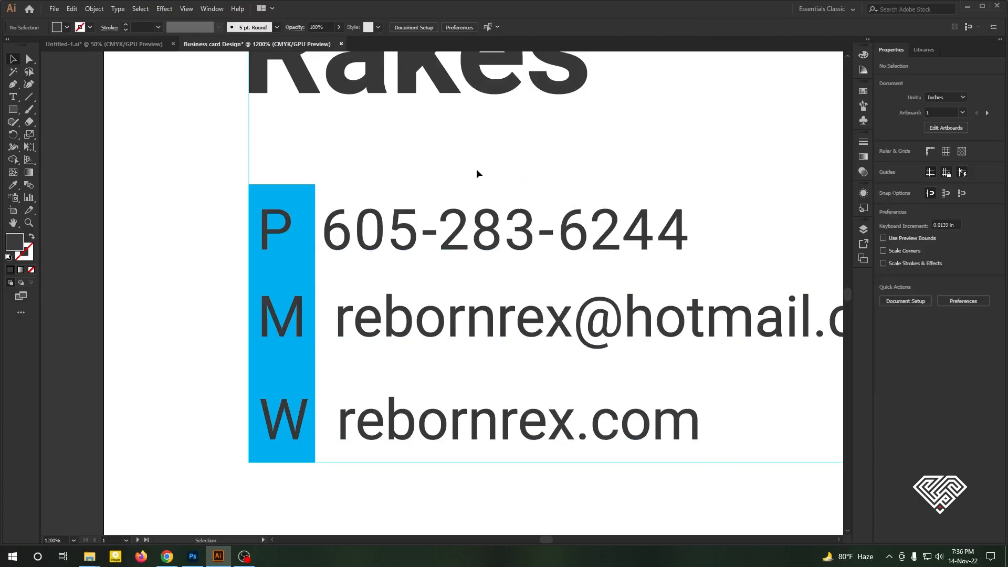
- Distribute the phone, e-mail and website lines evenly with equal vertical spacing
drag(377, 169, 601, 473)
click(718, 28)
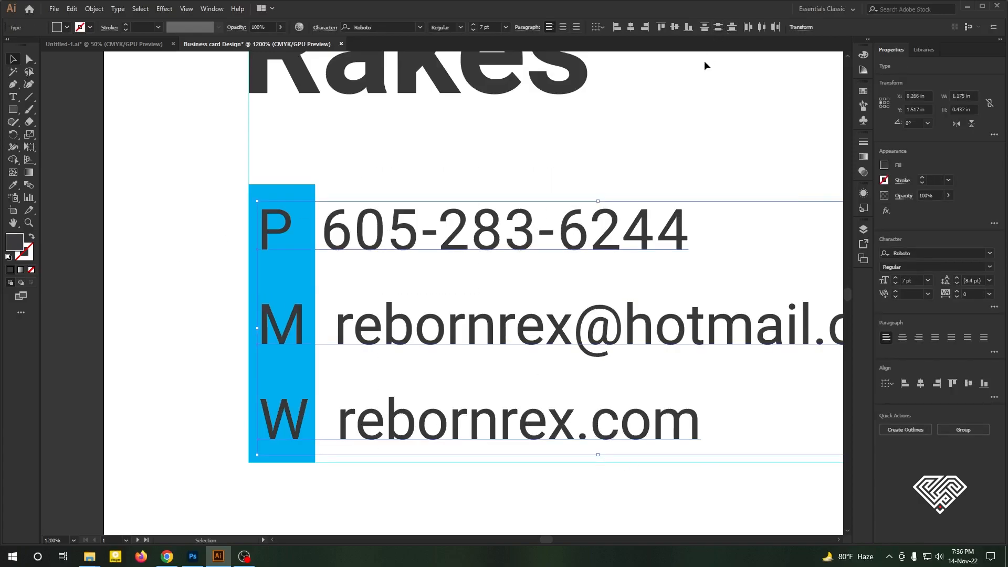
click(129, 326)
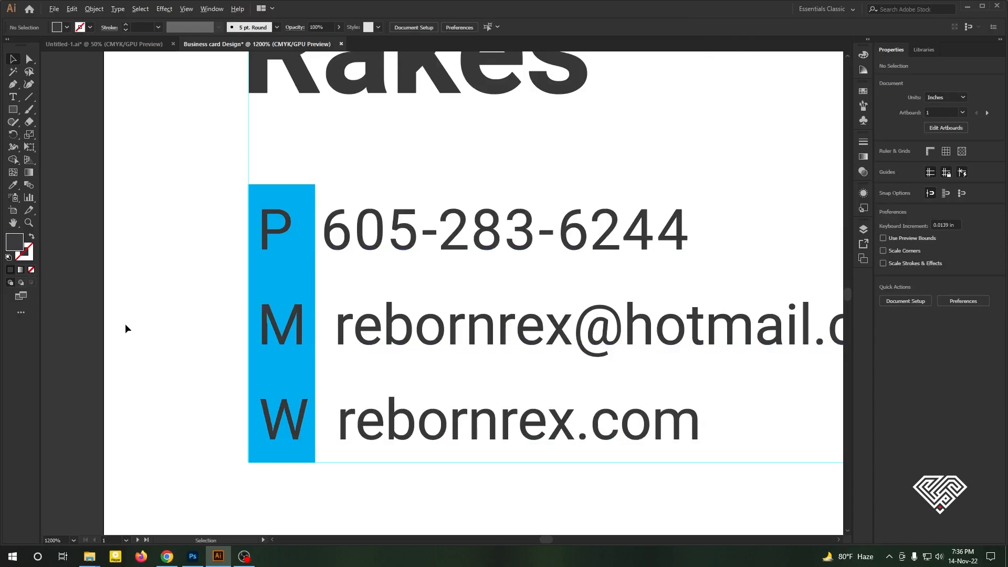
- Shift the phone line slightly to the right so that the letter P sits centred on the blue strip
scroll(125, 324, down, 1)
scroll(219, 377, up, 2)
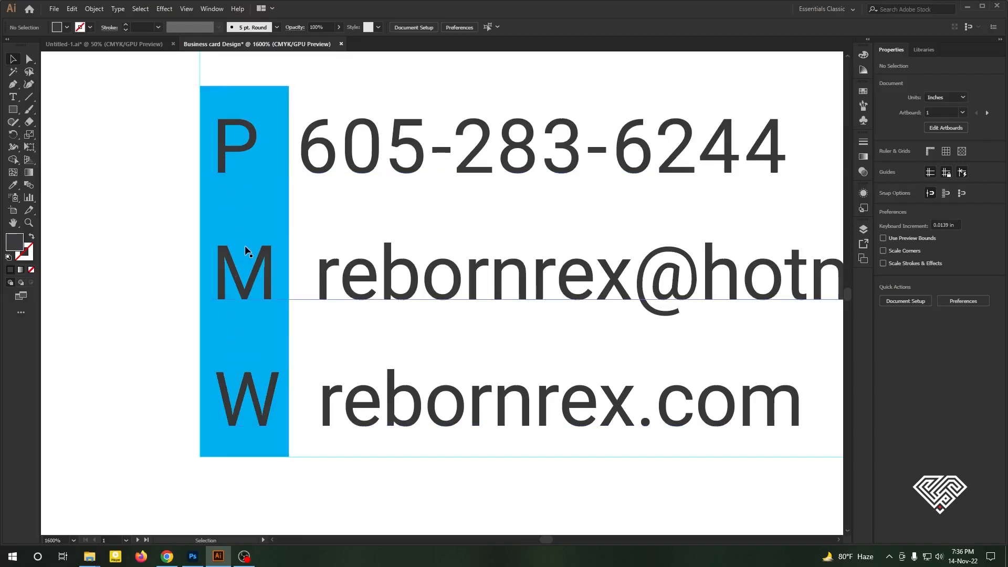
drag(224, 165, 235, 165)
click(143, 207)
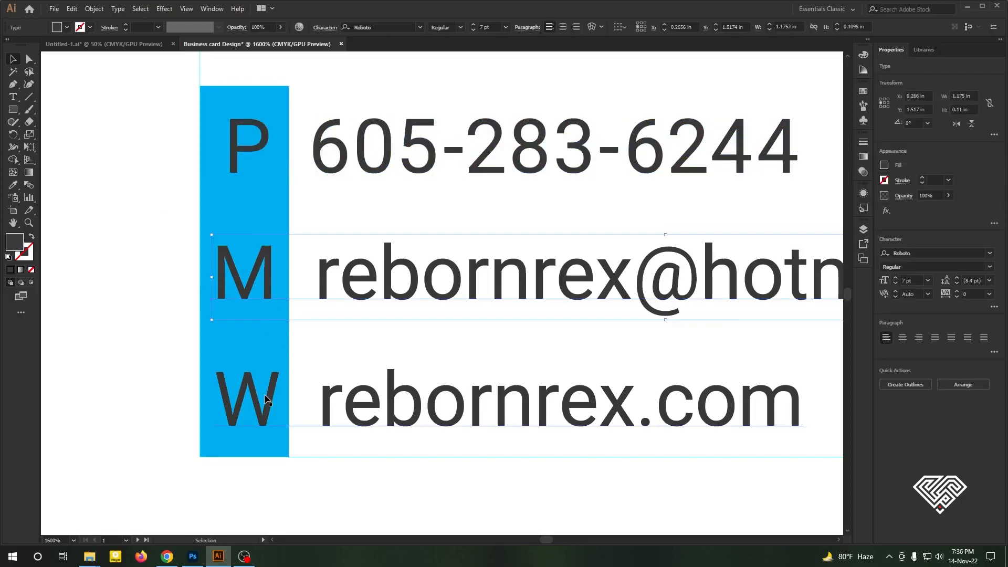
- Nudge the website line slightly left so that the letter W is centred on the blue strip
scroll(149, 335, down, 1)
scroll(265, 181, up, 1)
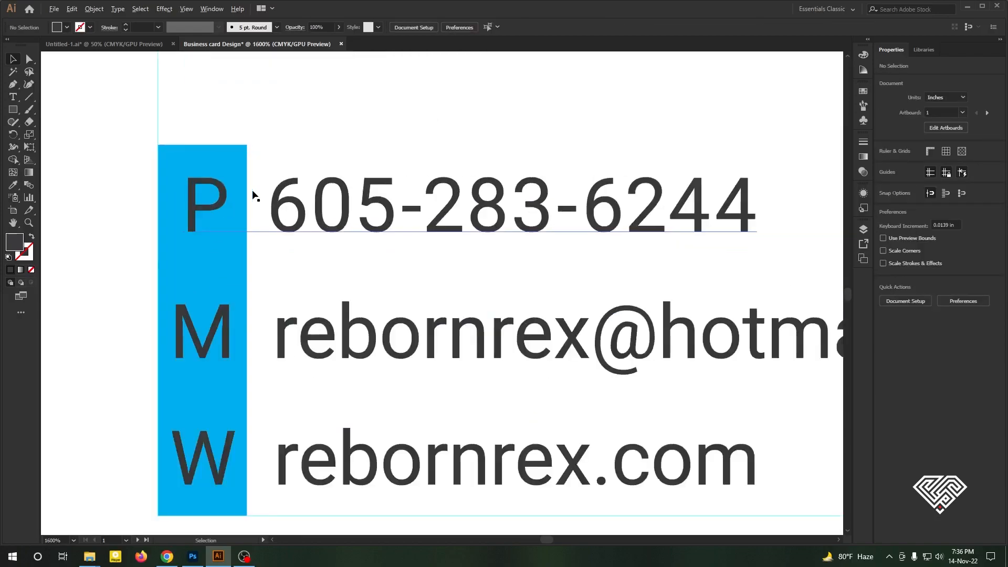
scroll(281, 346, up, 3)
drag(294, 334, 291, 334)
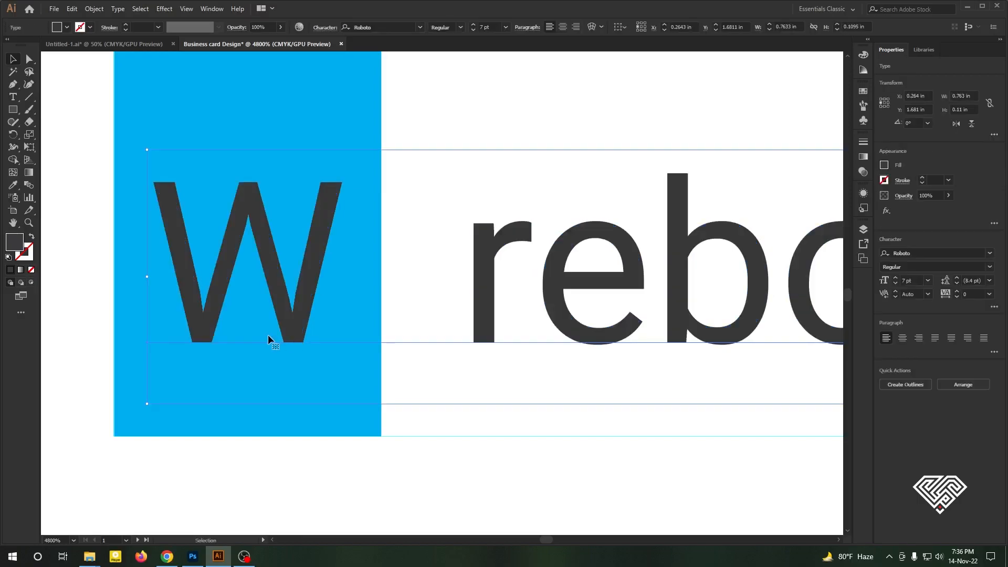
scroll(386, 459, down, 4)
click(326, 428)
- Recolour only the letter P of the phone line white, sampling the card background
scroll(283, 366, up, 3)
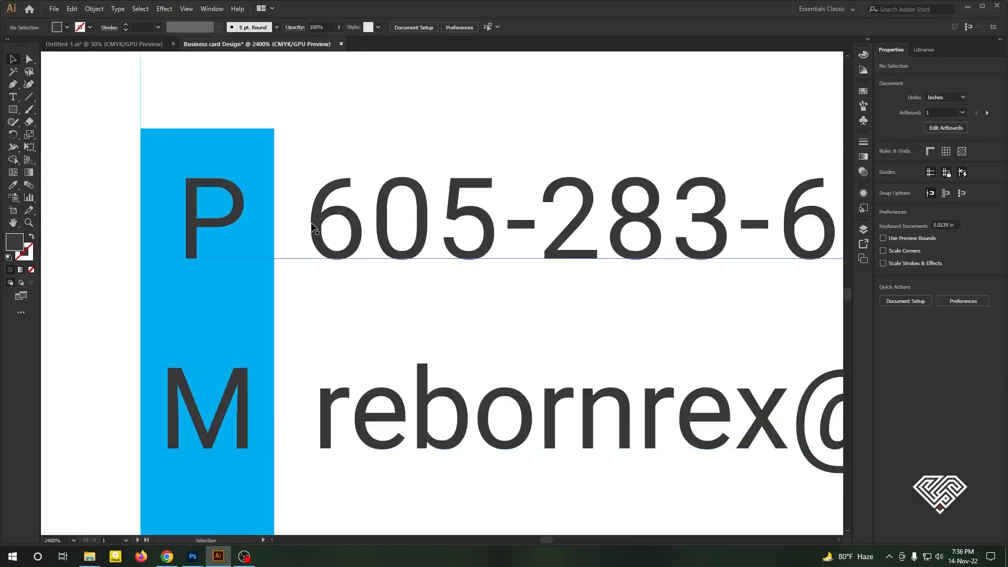
scroll(305, 315, down, 3)
scroll(302, 399, down, 1)
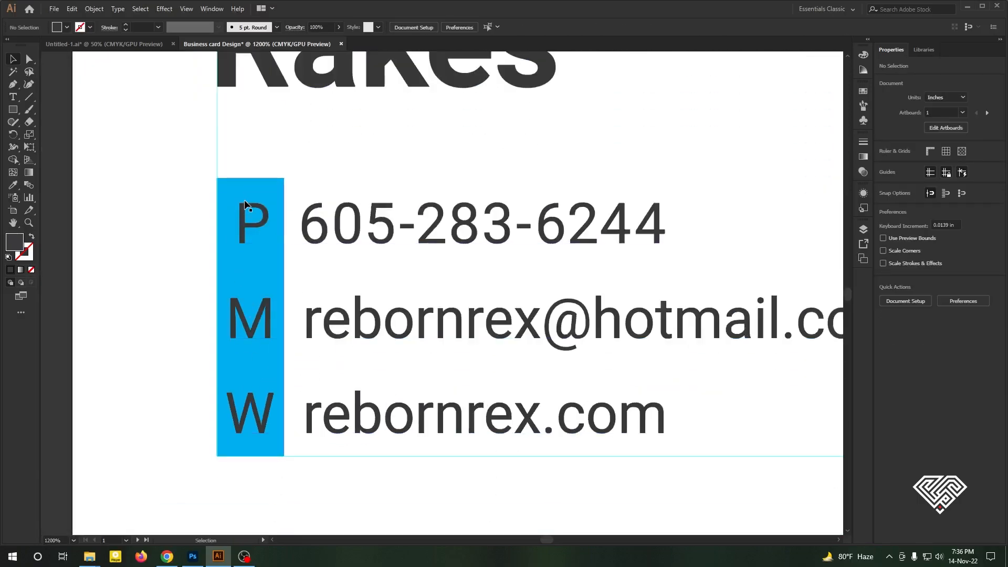
scroll(172, 360, down, 1)
scroll(271, 241, up, 2)
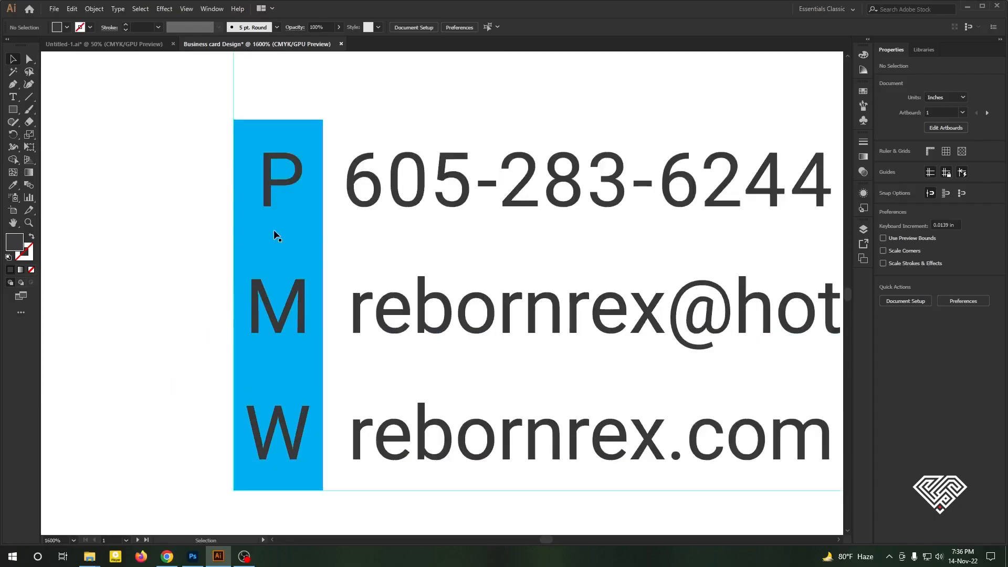
double_click(280, 163)
key(ctrl+a)
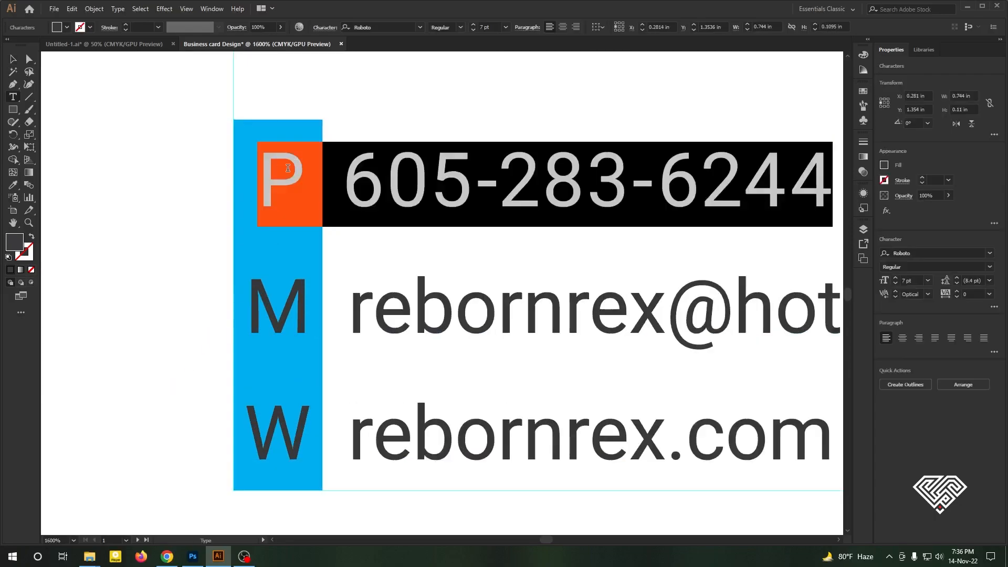
click(287, 168)
double_click(294, 168)
click(13, 185)
click(128, 157)
click(14, 60)
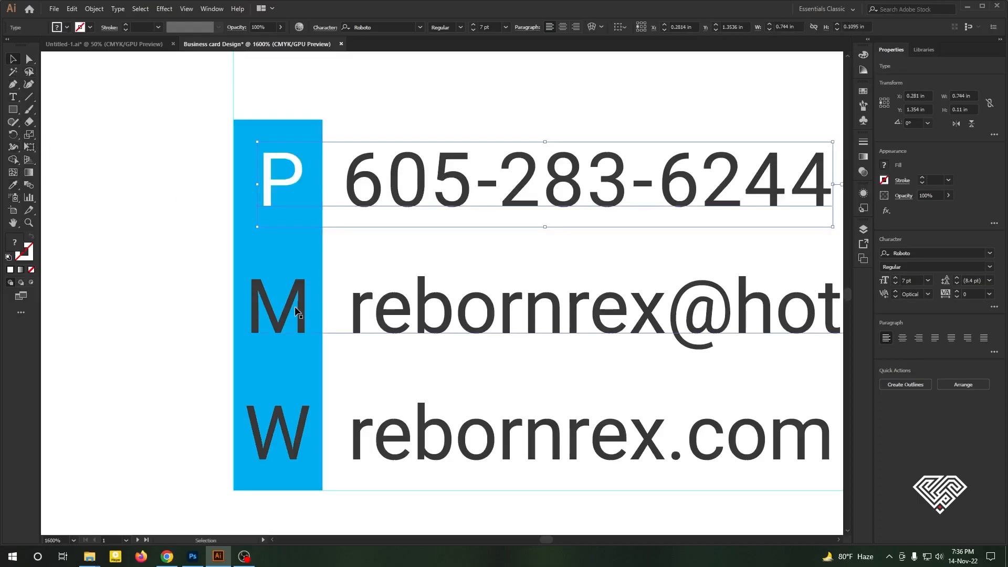
- Recolour only the letter M of the e-mail line with the sampled white
key(t)
drag(307, 295, 230, 294)
click(13, 185)
click(151, 191)
click(15, 60)
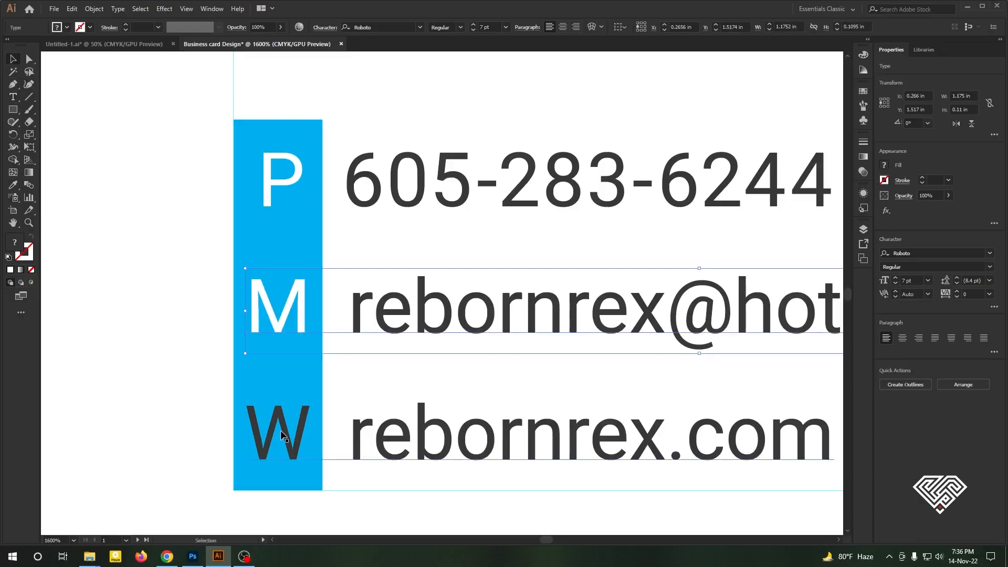
- Recolour only the letter W of the website line with the sampled white and deselect the text
key(t)
triple_click(310, 420)
drag(235, 420, 316, 483)
click(13, 185)
click(133, 228)
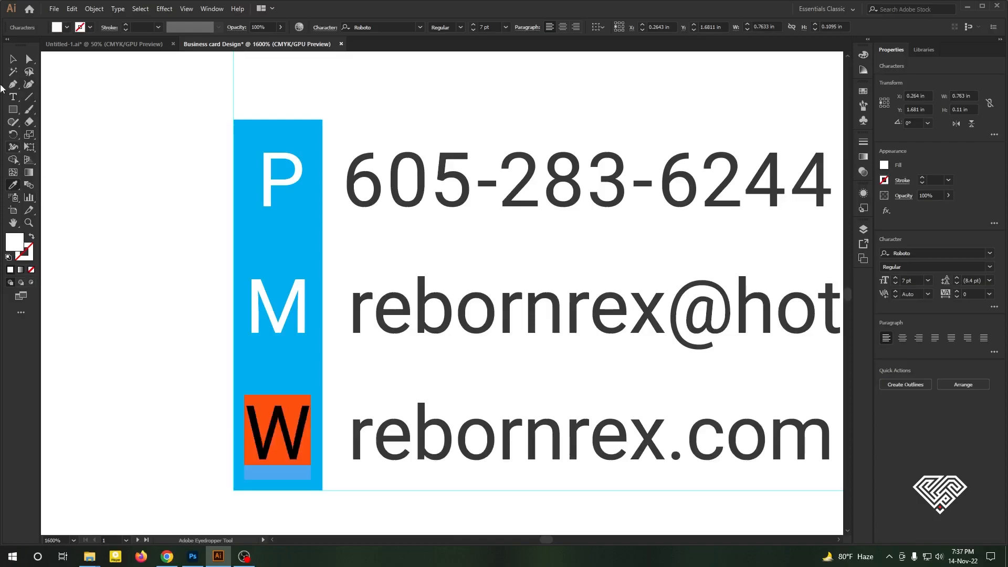
click(12, 61)
click(140, 320)
- Draw a small triangle about 0.024 by 0.02 in with the Pen tool below the job title bar at the left margin guide
scroll(140, 320, down, 4)
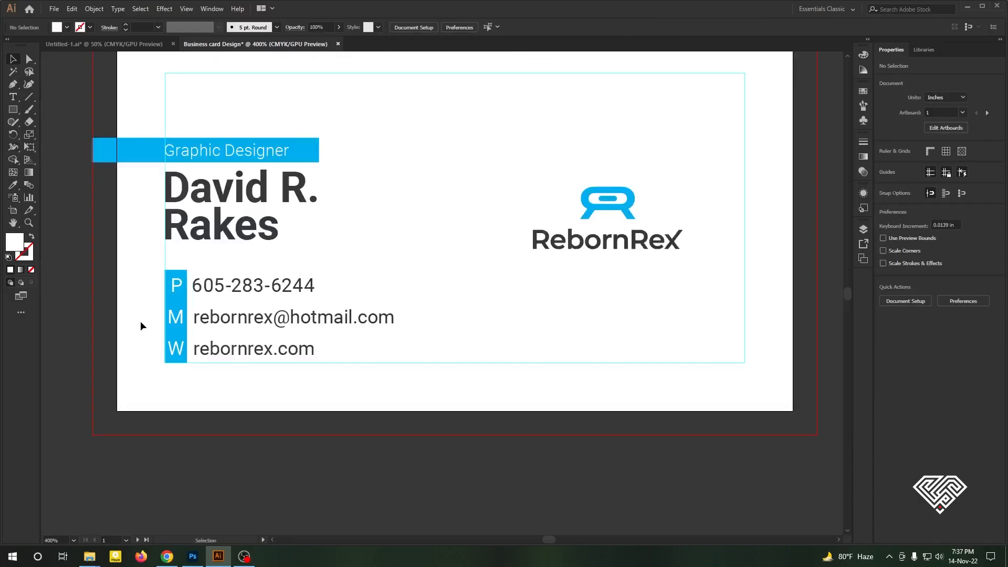
scroll(153, 309, up, 1)
scroll(160, 189, up, 5)
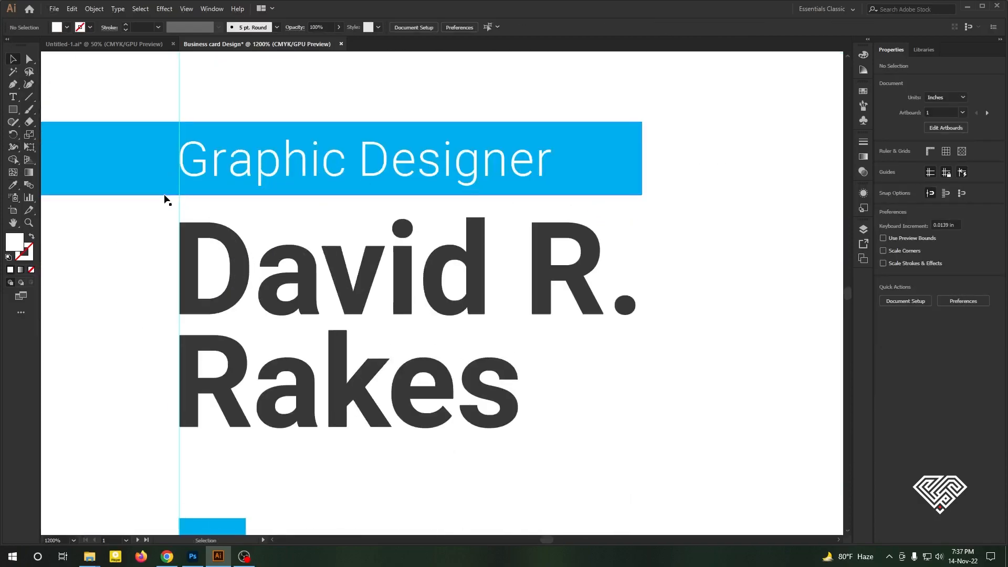
scroll(169, 204, up, 1)
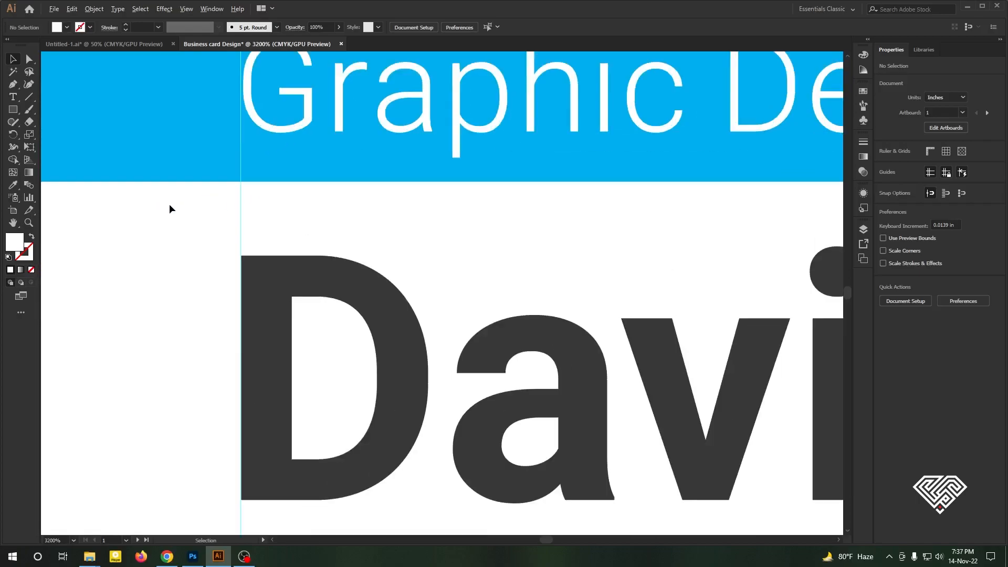
click(12, 85)
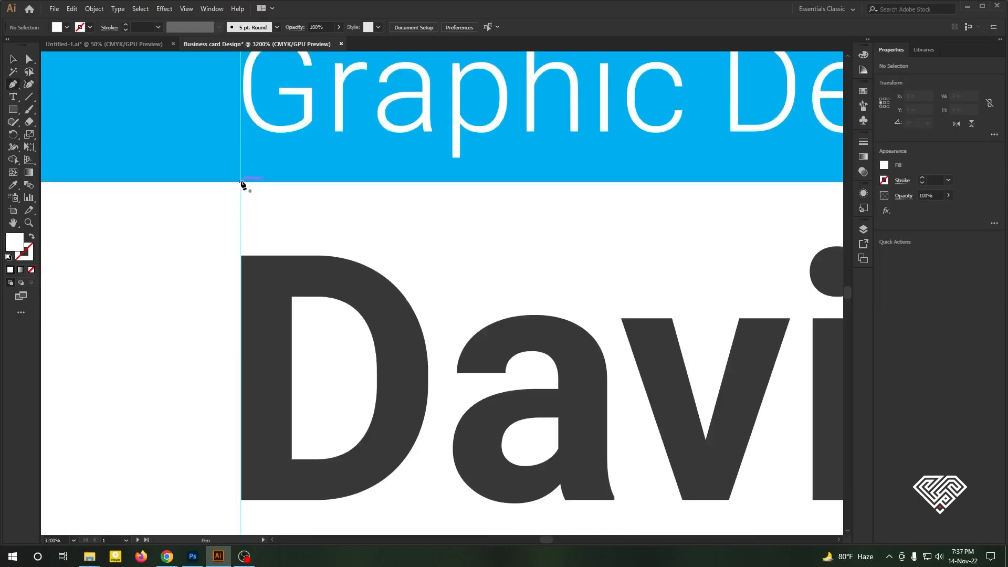
click(241, 183)
click(241, 211)
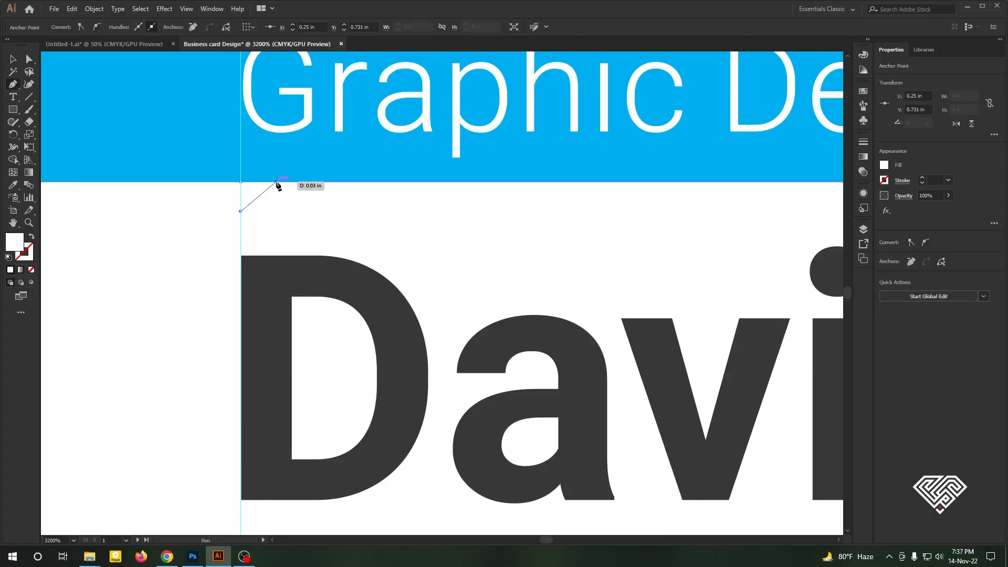
click(278, 181)
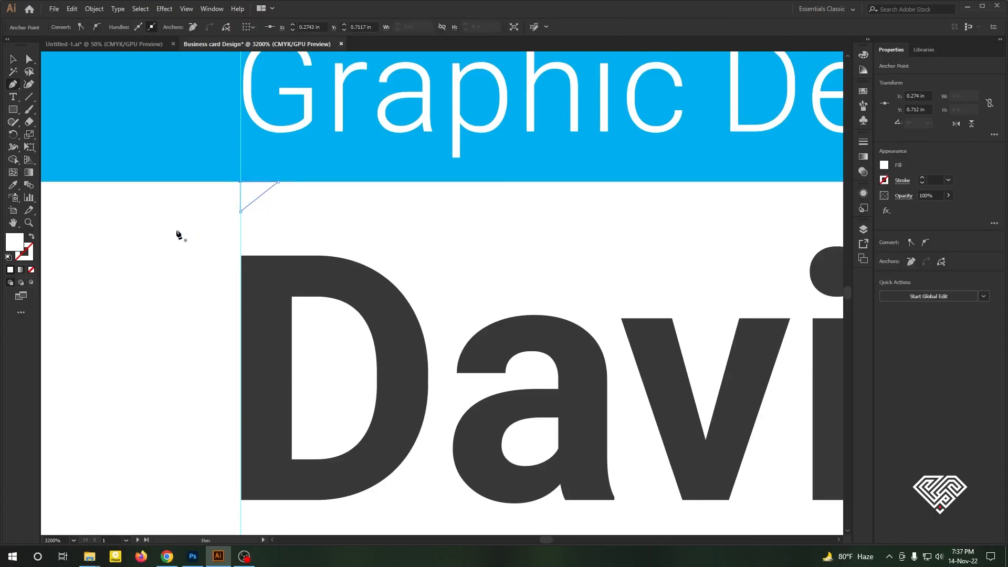
- Fill the small triangle with the blue sampled from the job title bar
click(12, 183)
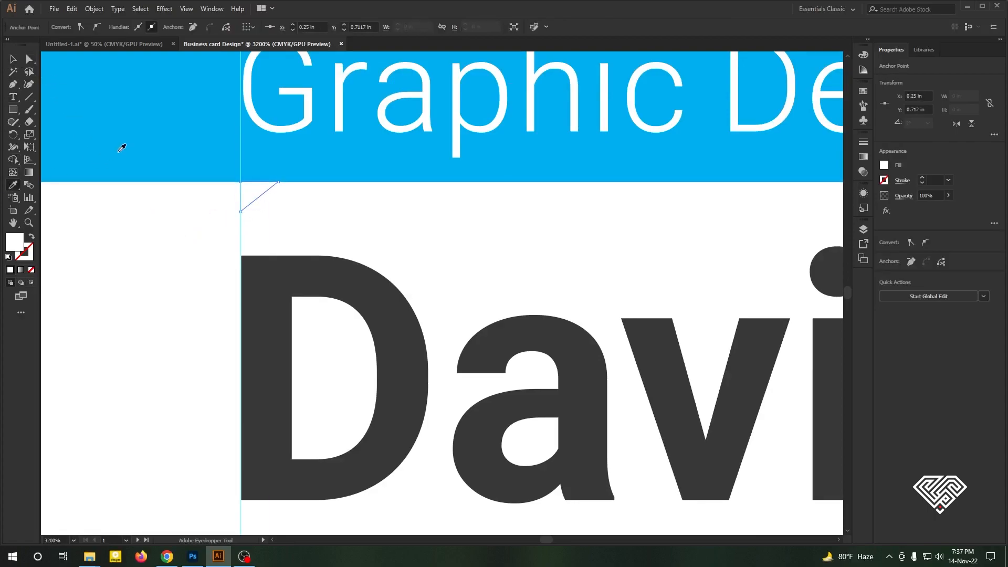
click(137, 132)
click(13, 59)
click(308, 213)
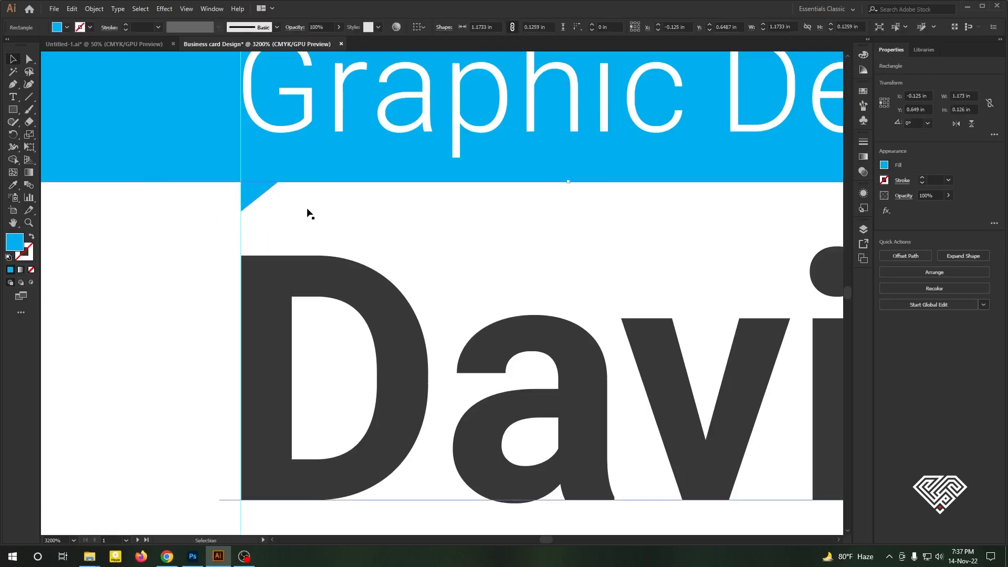
click(147, 220)
- Increase the letter tracking of the Graphic Designer title in the blue bar
scroll(145, 223, down, 4)
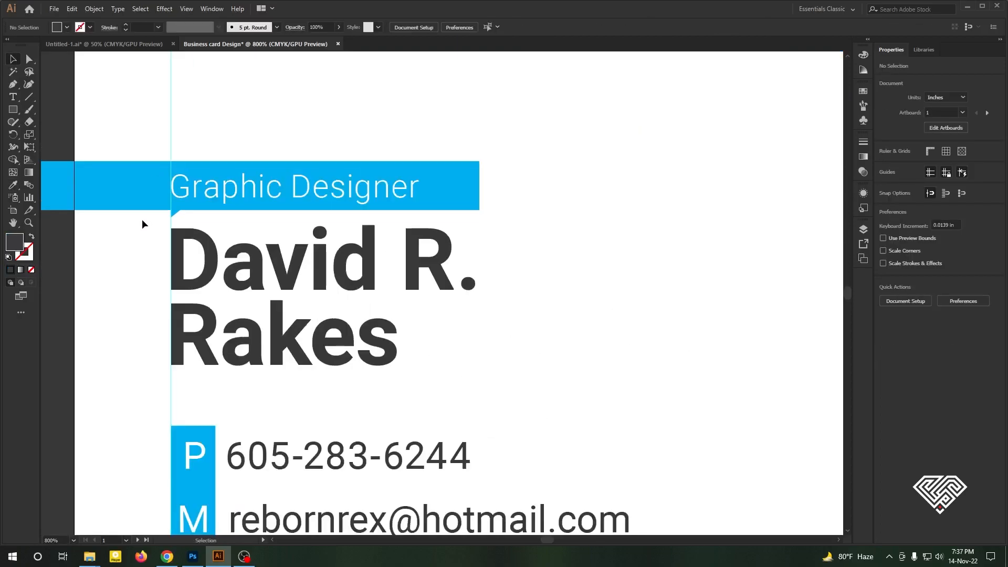
scroll(140, 216, left, 2)
click(222, 179)
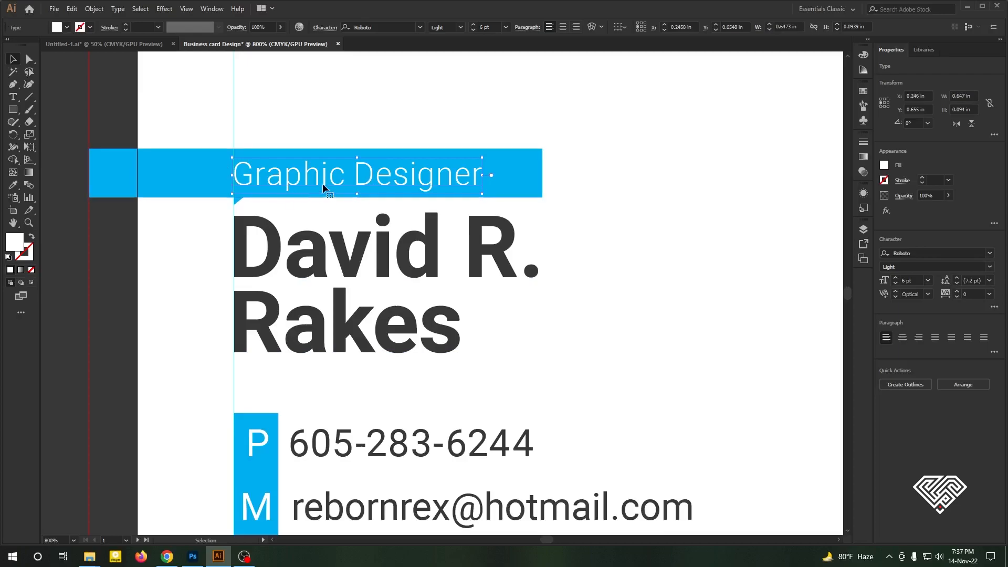
click(990, 294)
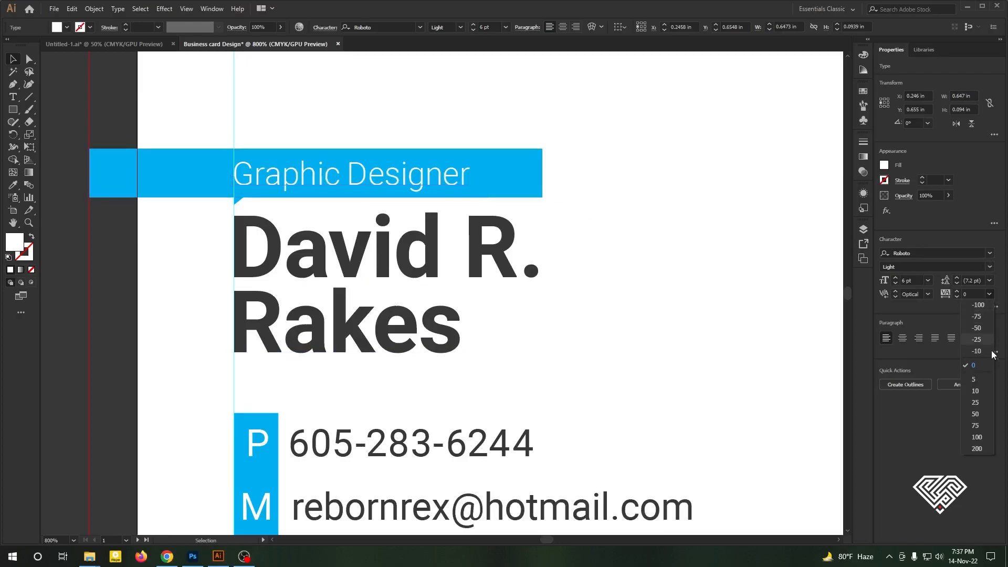
click(974, 420)
click(402, 80)
- Move the RebornRex logo off the first card to the empty area below the second artboard
key(ctrl+minus)
key(ctrl+minus)
key(ctrl+minus)
key(ctrl+minus)
key(ctrl+minus)
key(ctrl+minus)
key(ctrl+minus)
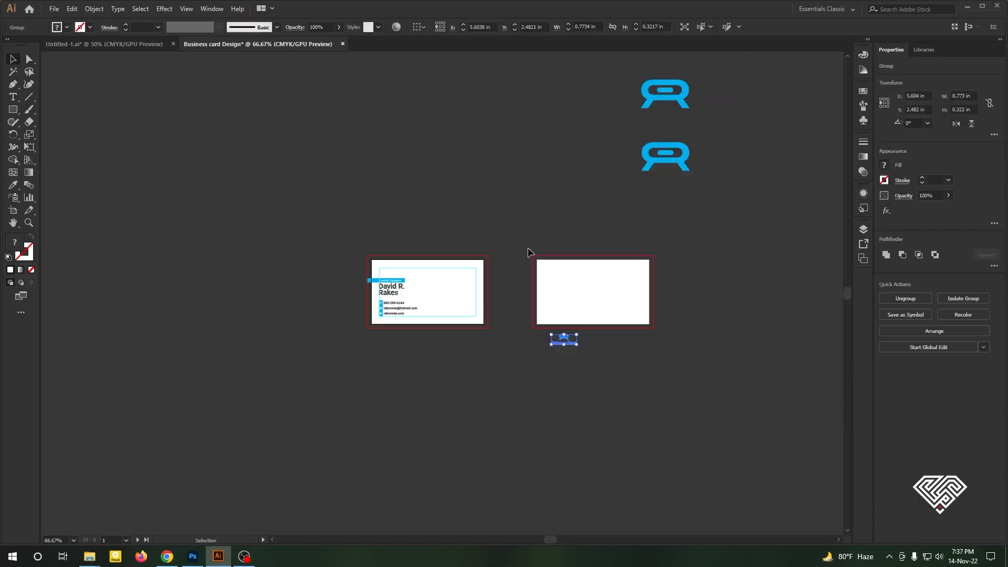
- Place the blue logo symbol on the first card at about 2.57 by 1.5 in, between the horizontal guides and overhanging the right edge
drag(677, 101, 532, 305)
key(ctrl+plus)
key(ctrl+plus)
key(ctrl+plus)
drag(419, 240, 273, 181)
click(379, 392)
scroll(496, 286, up, 2)
drag(494, 275, 545, 279)
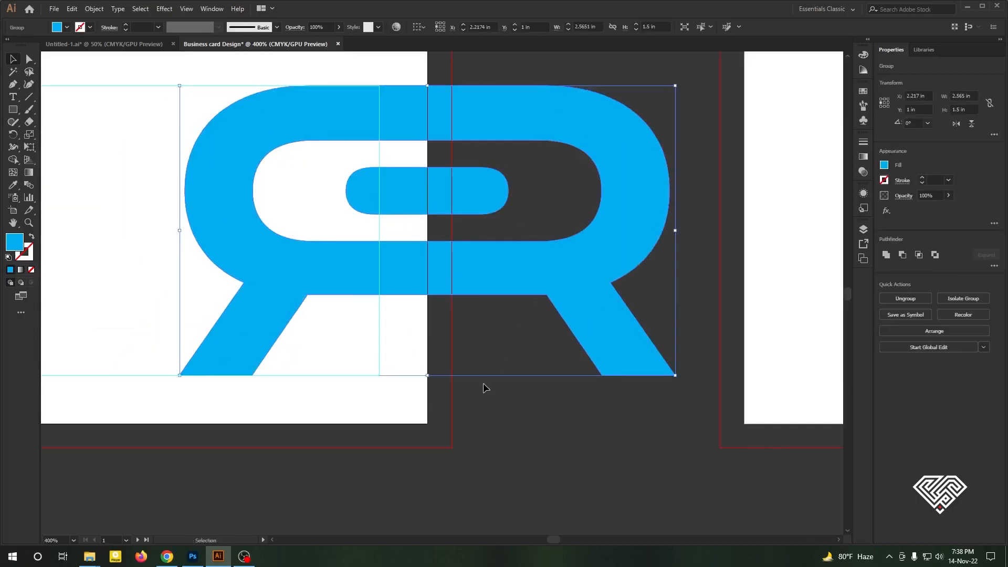
click(505, 341)
scroll(505, 341, down, 2)
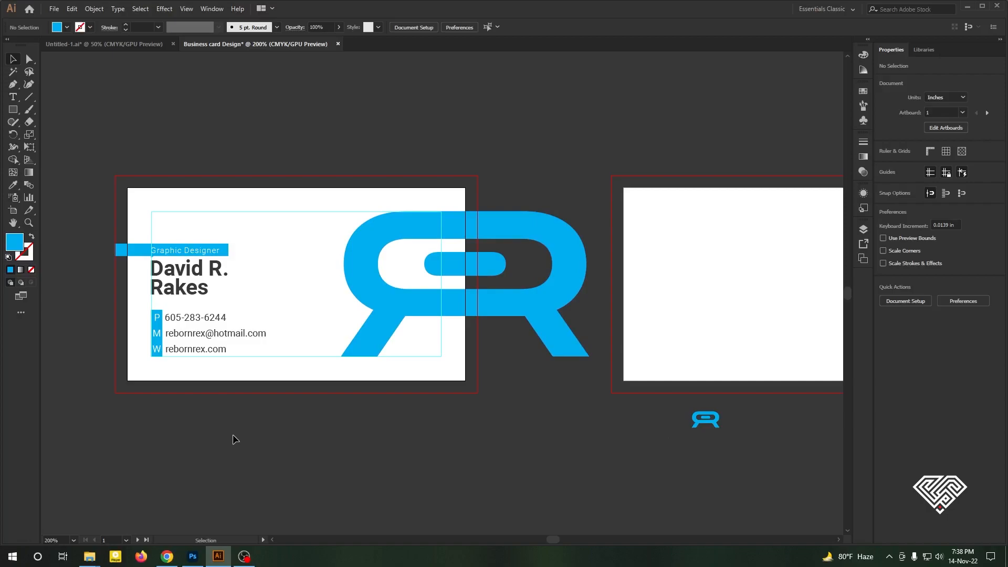
- Draw a 3.5 by 2 in rectangle exactly covering the first card
scroll(93, 320, up, 2)
scroll(157, 341, down, 2)
key(m)
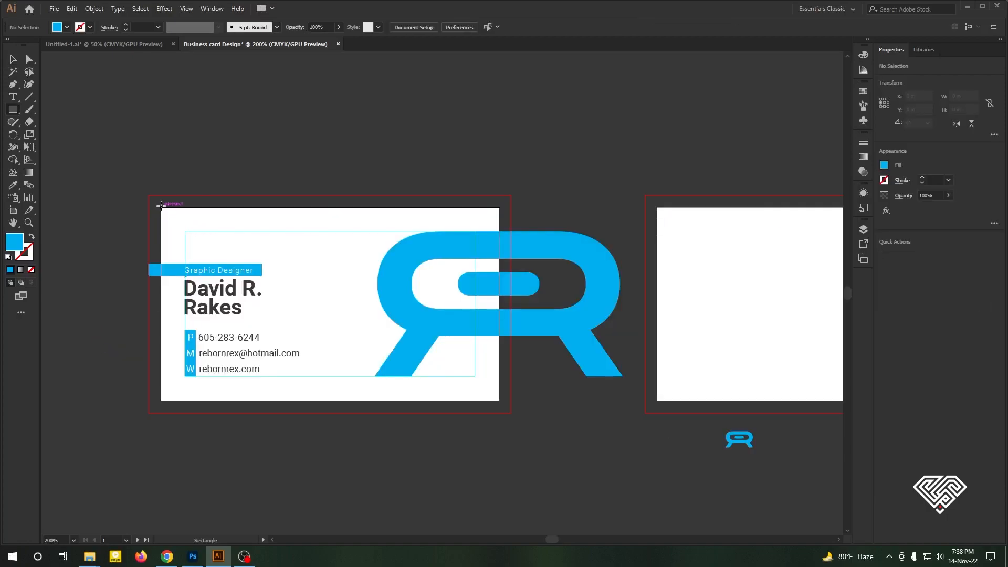
drag(161, 207, 498, 400)
right_click(327, 259)
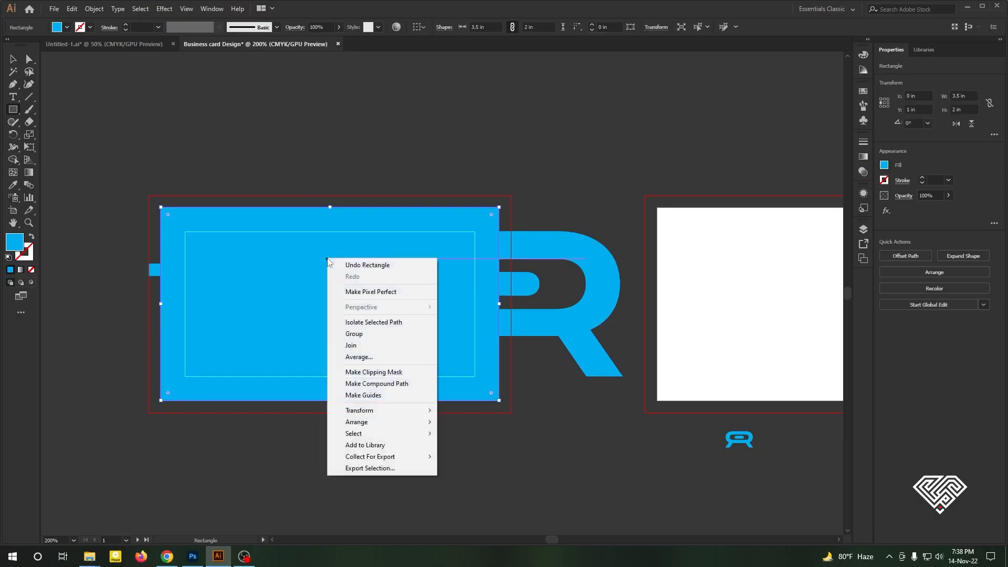
- Clip all the first card's artwork to the covering rectangle with a clipping mask
click(12, 58)
drag(97, 121, 555, 449)
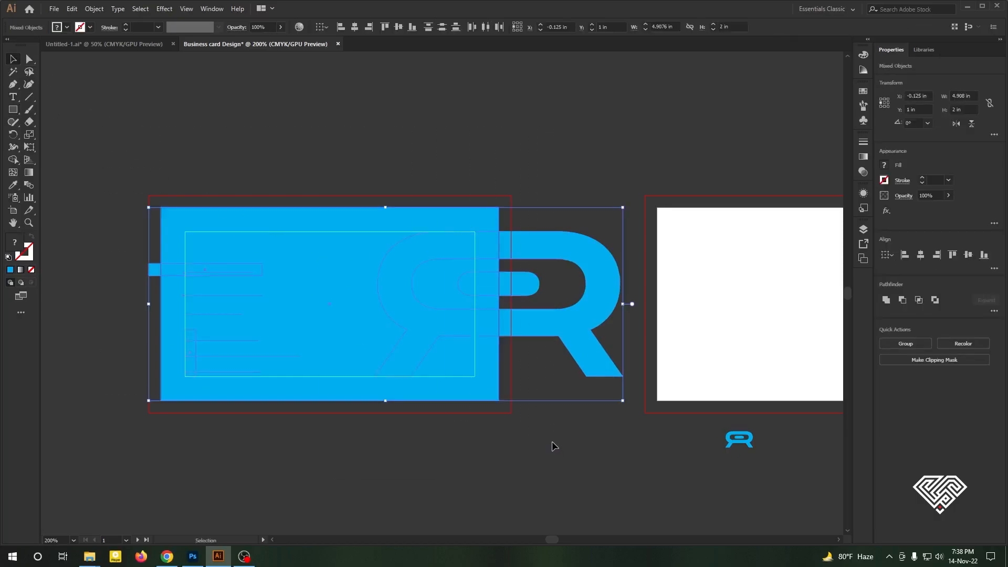
right_click(386, 276)
click(442, 353)
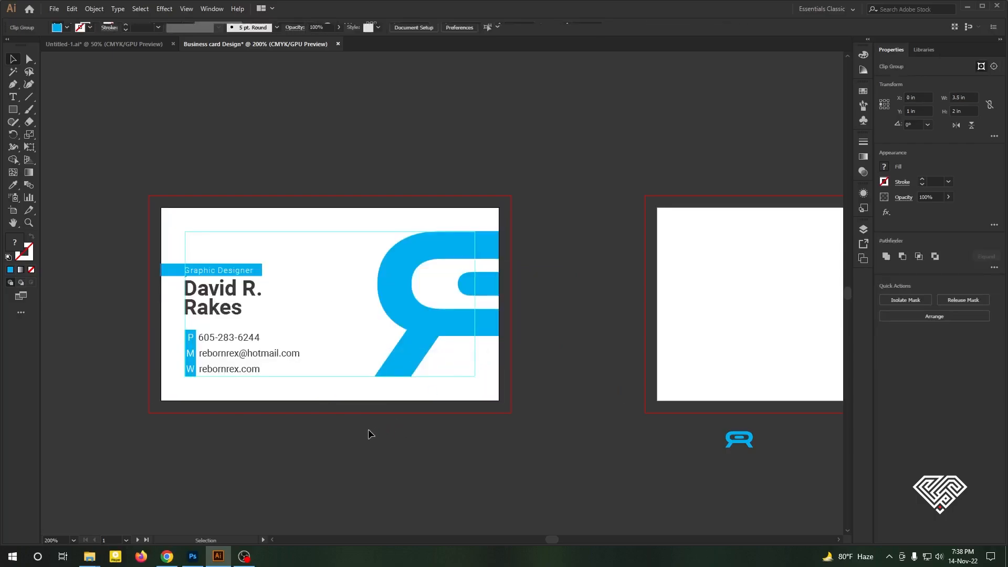
click(370, 430)
- Move the RebornRex logo onto the second card and enlarge it to about 1.44 by 0.6 in
scroll(185, 420, down, 2)
scroll(571, 485, up, 2)
click(352, 376)
click(193, 387)
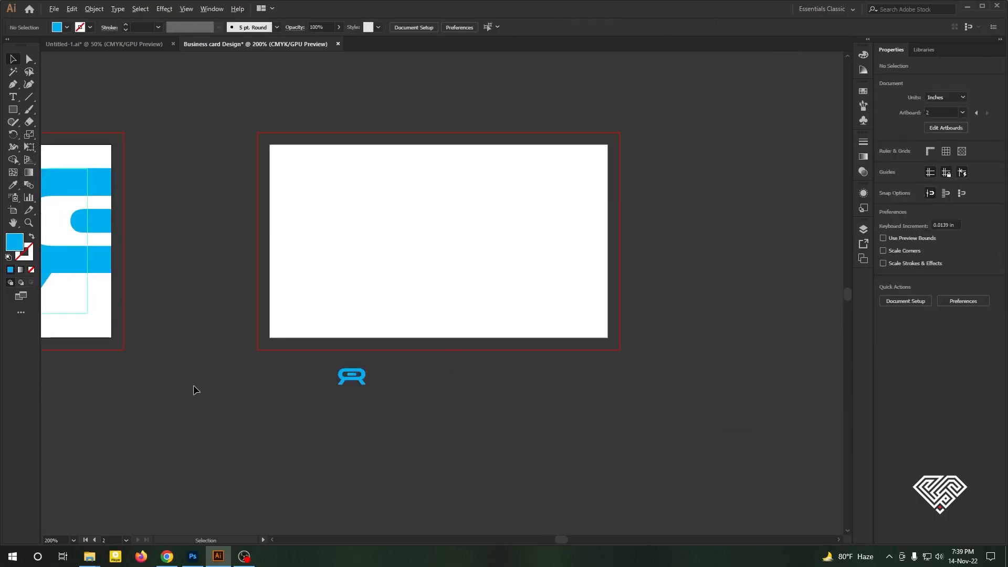
scroll(103, 384, down, 1)
scroll(297, 389, up, 2)
drag(288, 373, 486, 219)
scroll(313, 244, down, 1)
scroll(423, 228, up, 2)
scroll(418, 268, down, 2)
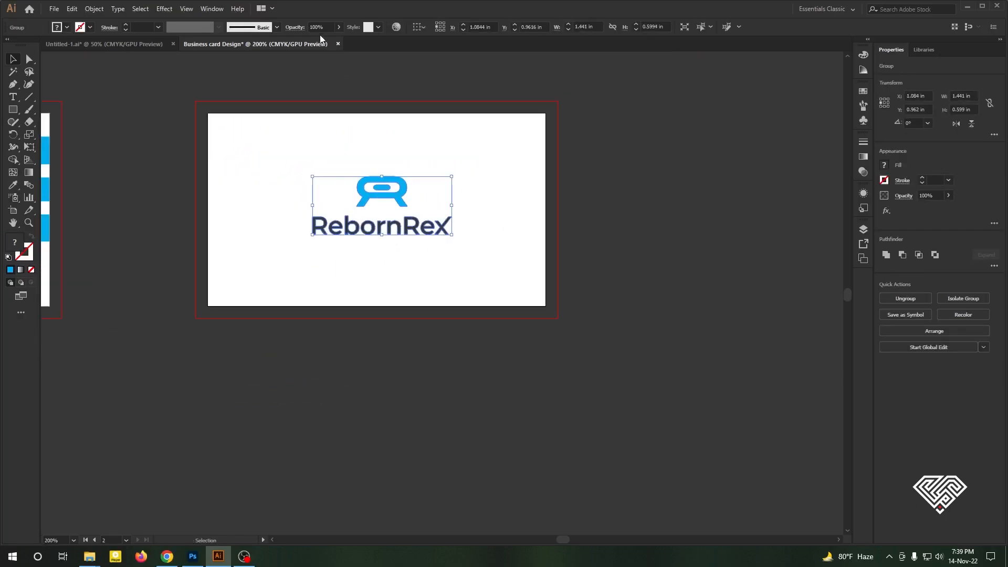
- Centre the RebornRex logo horizontally and vertically on the second artboard
click(424, 27)
click(443, 61)
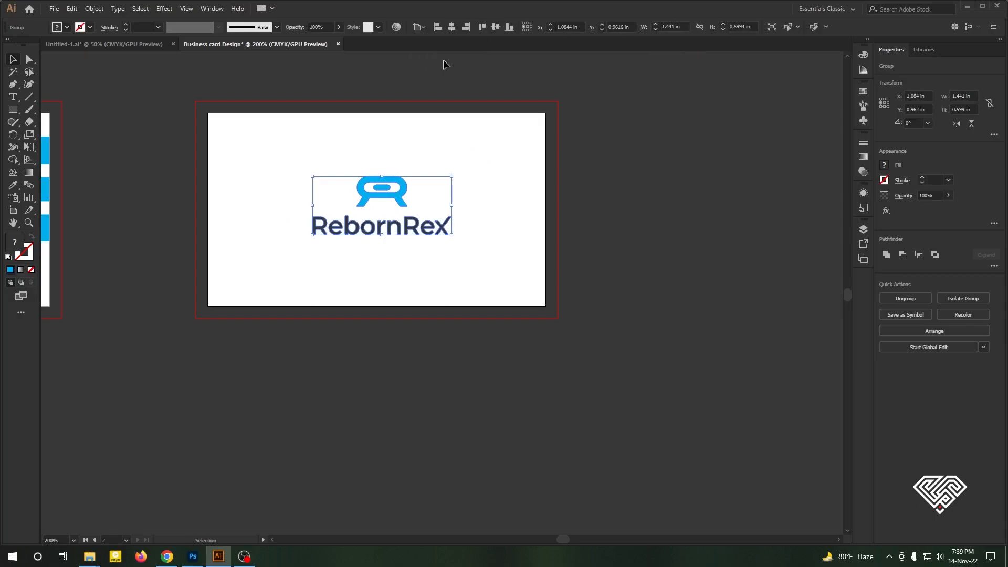
click(452, 28)
click(496, 27)
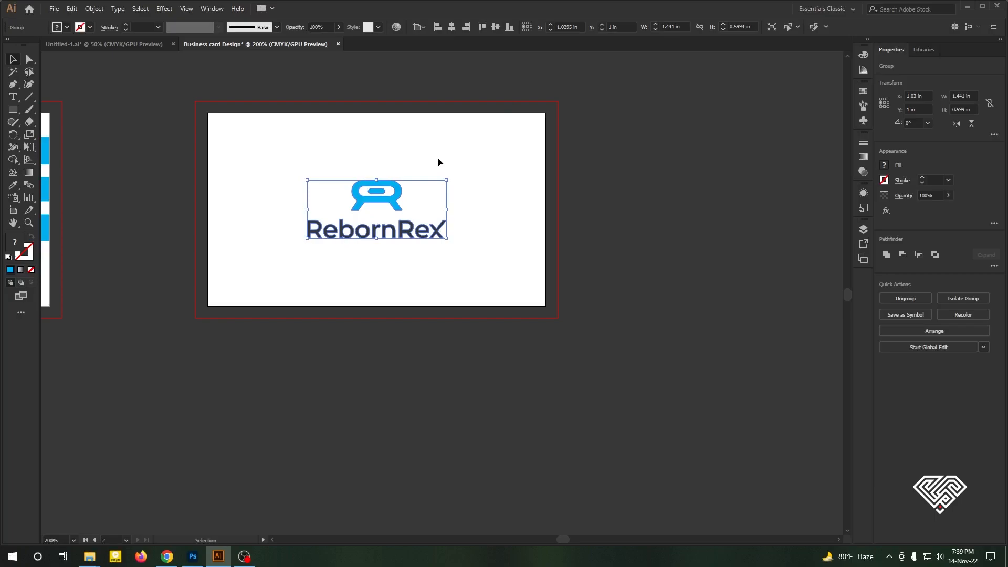
- Recolour the RebornRex wordmark on the second card white by sampling the white artboard with the Eyedropper
click(438, 165)
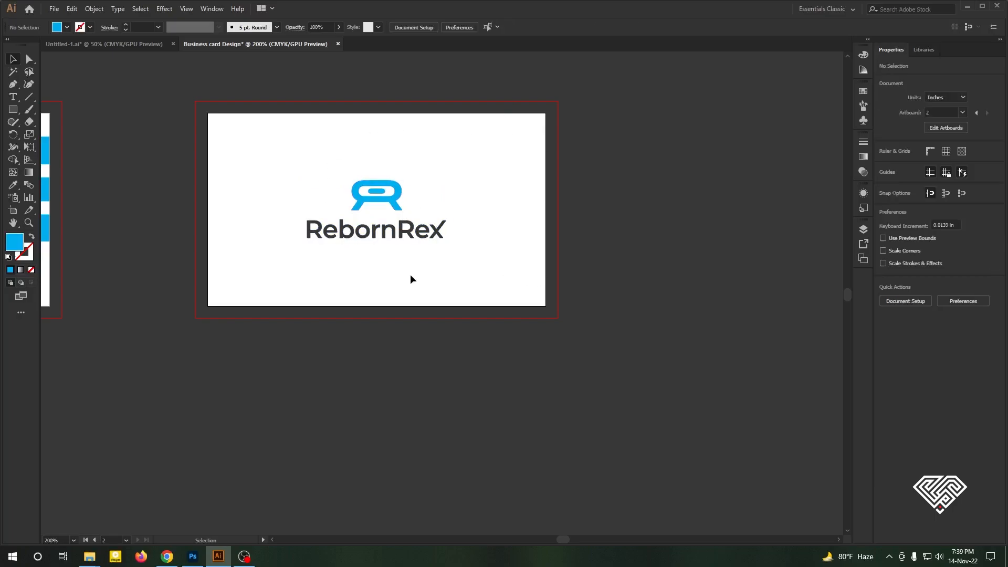
scroll(362, 262, up, 1)
click(30, 60)
drag(264, 186, 504, 252)
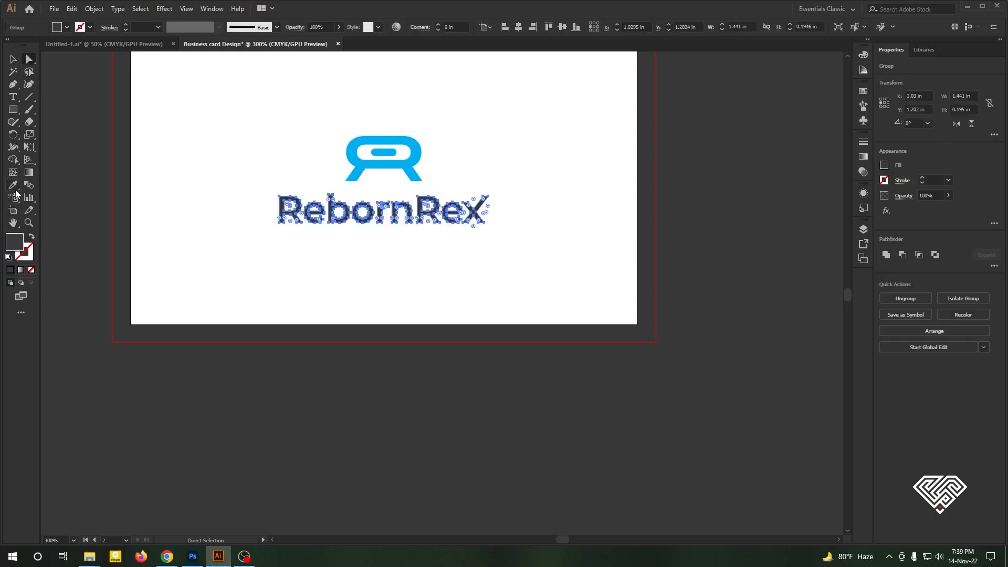
click(13, 187)
click(169, 165)
click(14, 59)
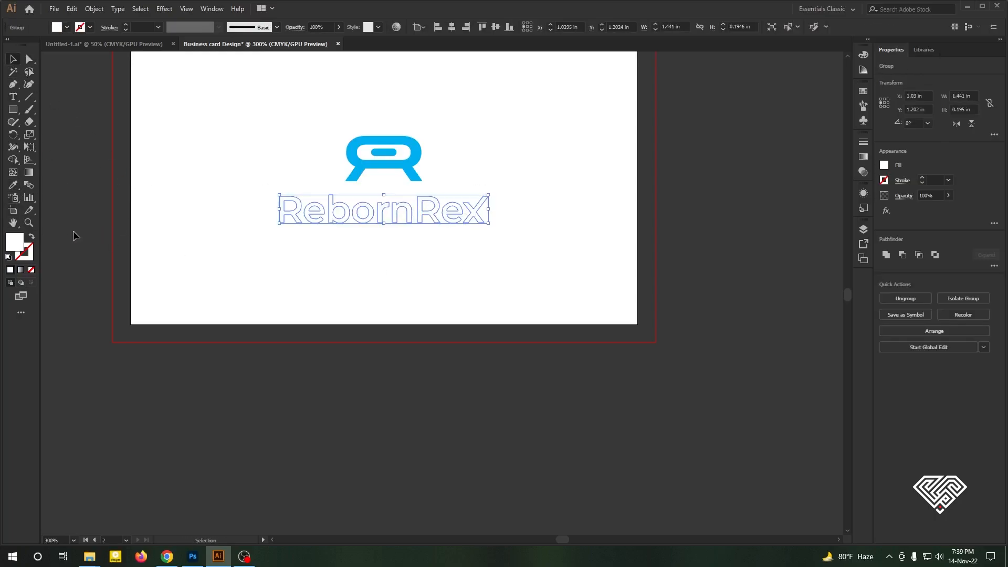
- Draw a 3.75 by 2.25 in rectangle over the second card's full bleed area and send it to the back
click(15, 112)
scroll(147, 185, up, 2)
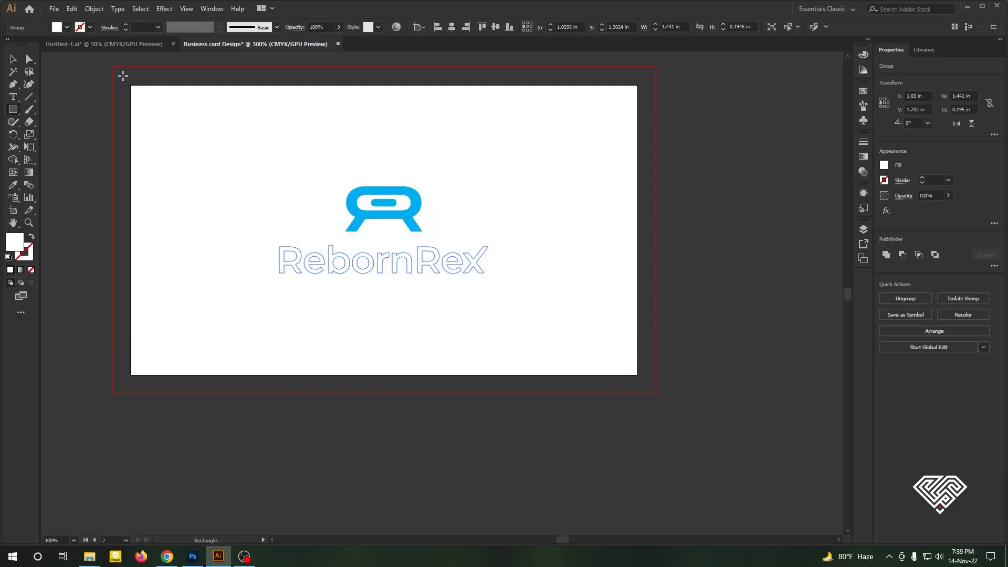
drag(112, 67, 656, 391)
right_click(492, 232)
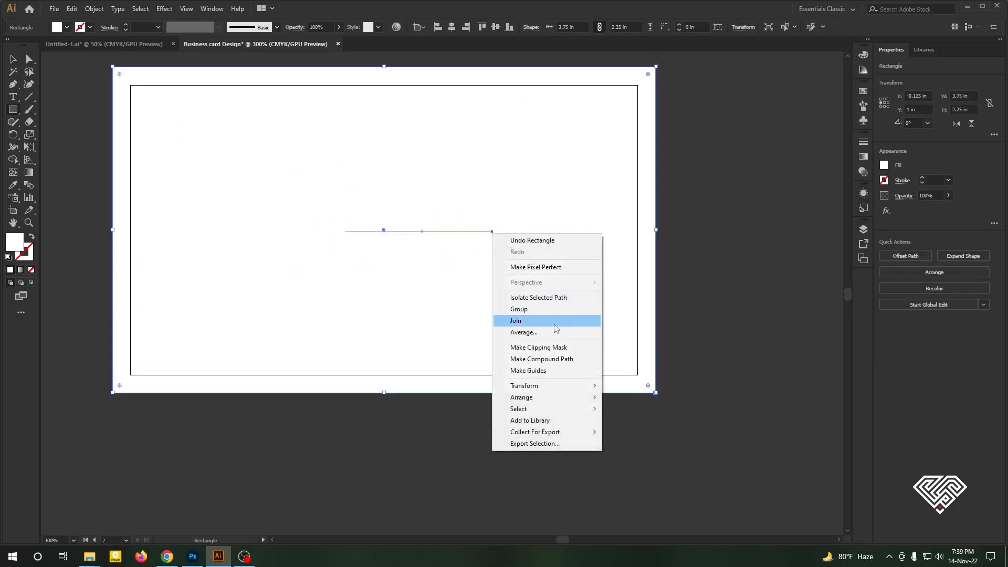
mouse_move(591, 404)
click(635, 432)
- Fill the second card's background rectangle with the dark grey sampled from the name text on the first card
scroll(665, 427, down, 2)
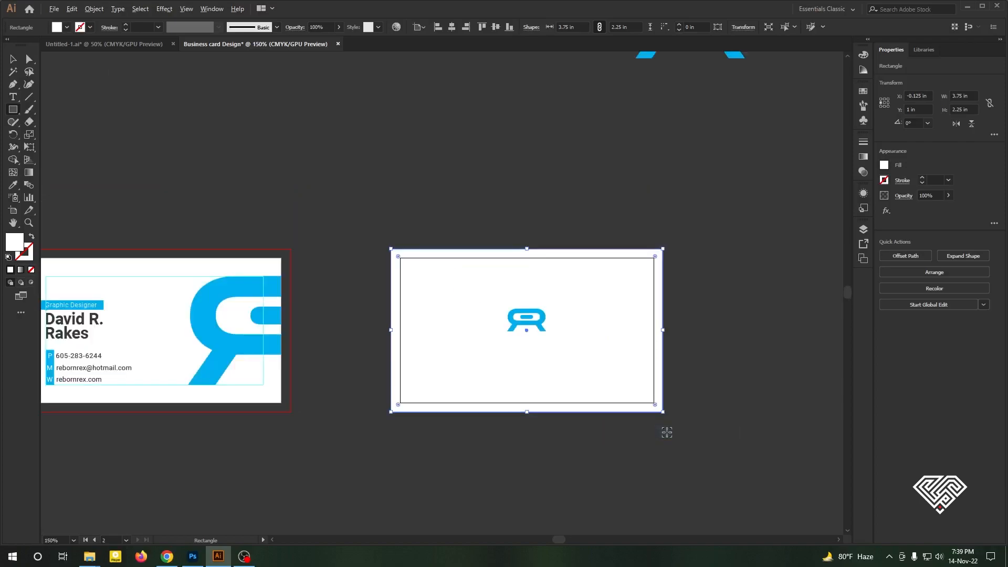
scroll(666, 427, down, 1)
click(13, 185)
scroll(75, 332, up, 4)
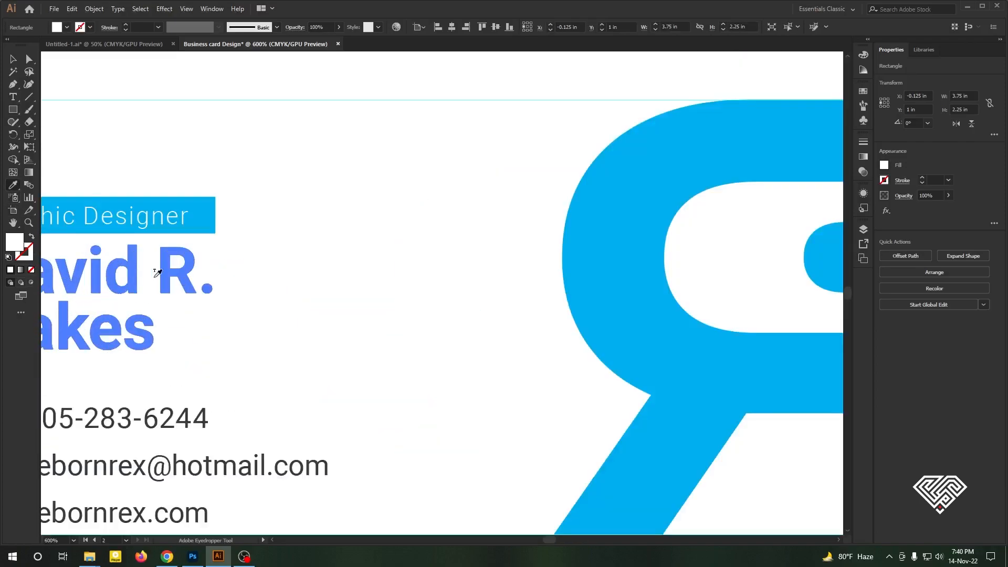
click(168, 269)
scroll(63, 272, down, 4)
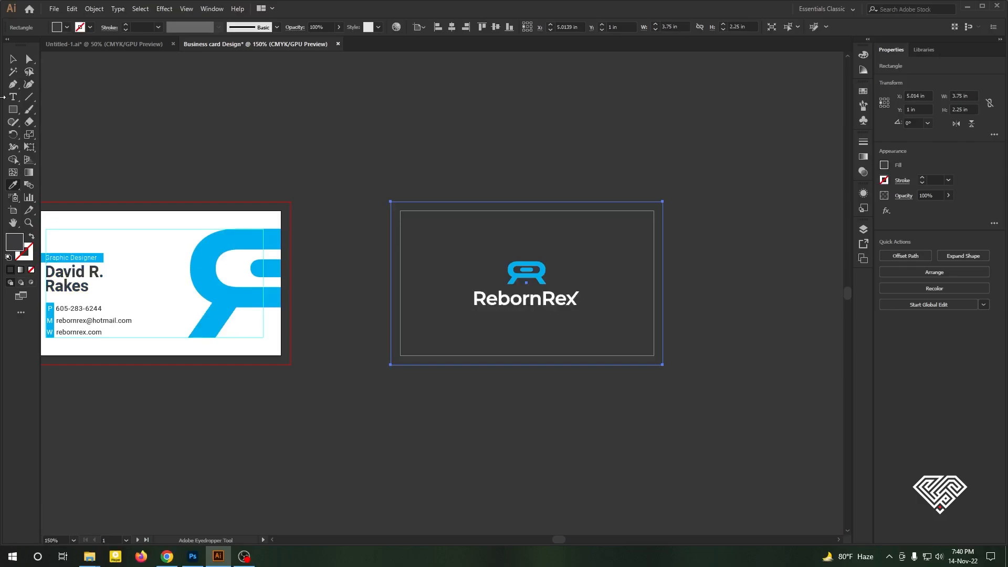
click(12, 62)
click(262, 132)
- Draw a 3.5 by 2 in rectangle exactly covering the second artboard
scroll(660, 283, up, 2)
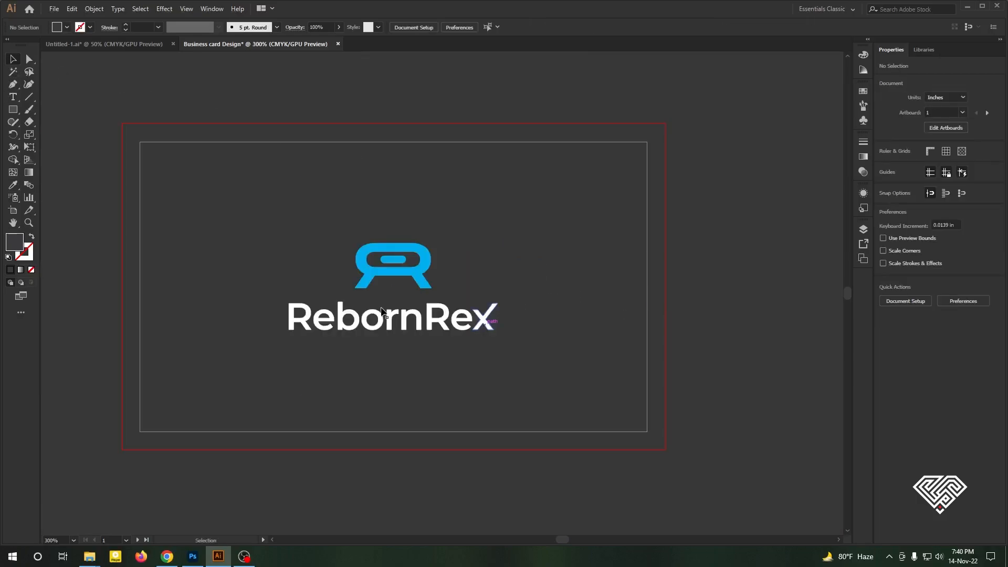
key(m)
drag(140, 142, 647, 431)
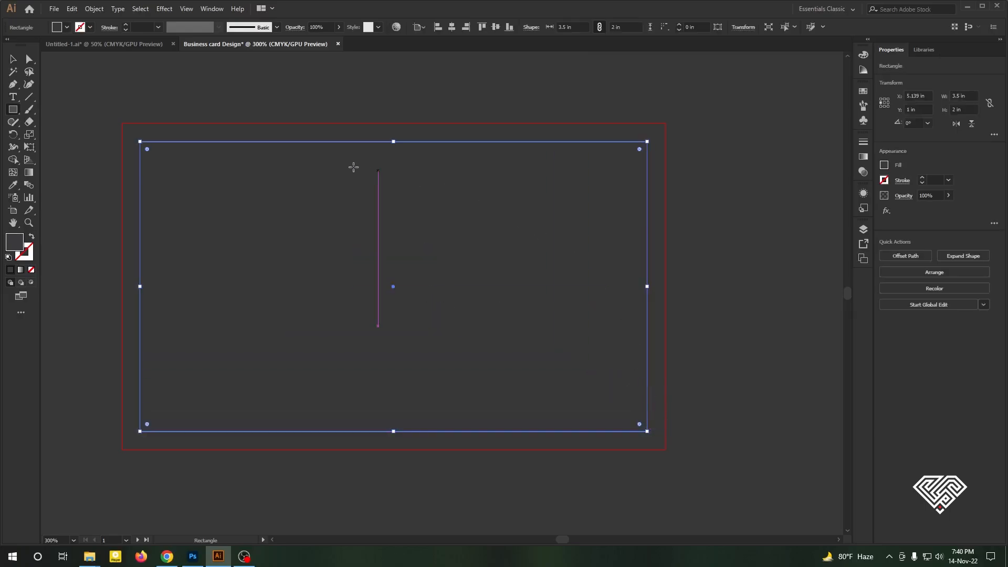
- Clip the second card's logo and background to the covering rectangle with a clipping mask
click(12, 58)
click(157, 98)
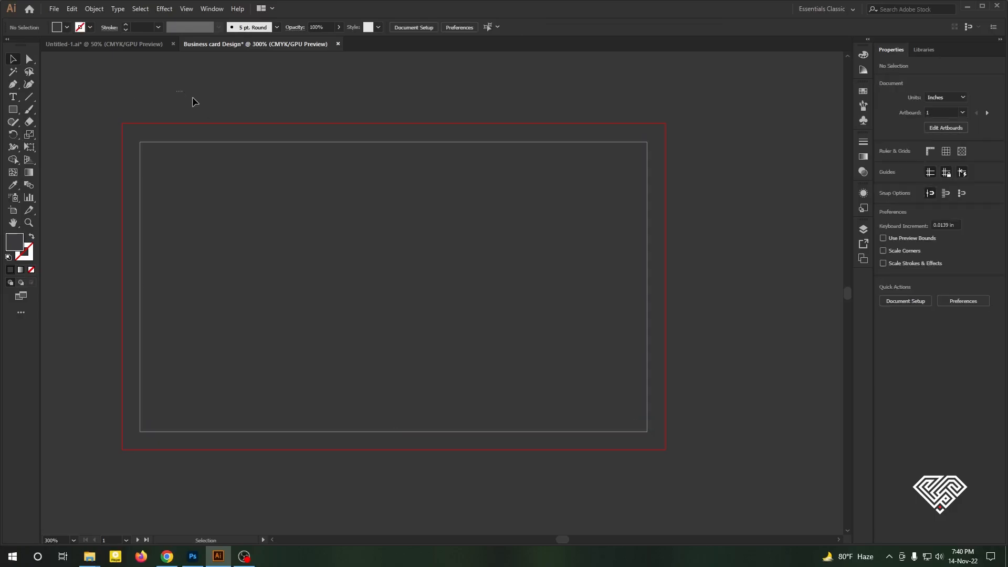
drag(622, 486, 623, 486)
right_click(460, 276)
click(490, 353)
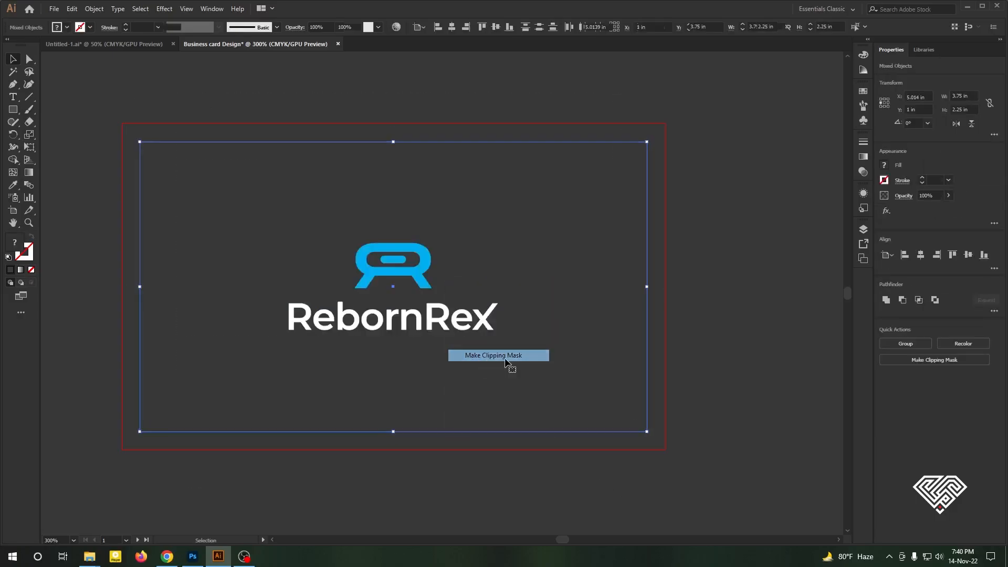
click(699, 345)
- Delete the leftover RebornRex logo lying outside the artboards above the second card
scroll(688, 362, down, 6)
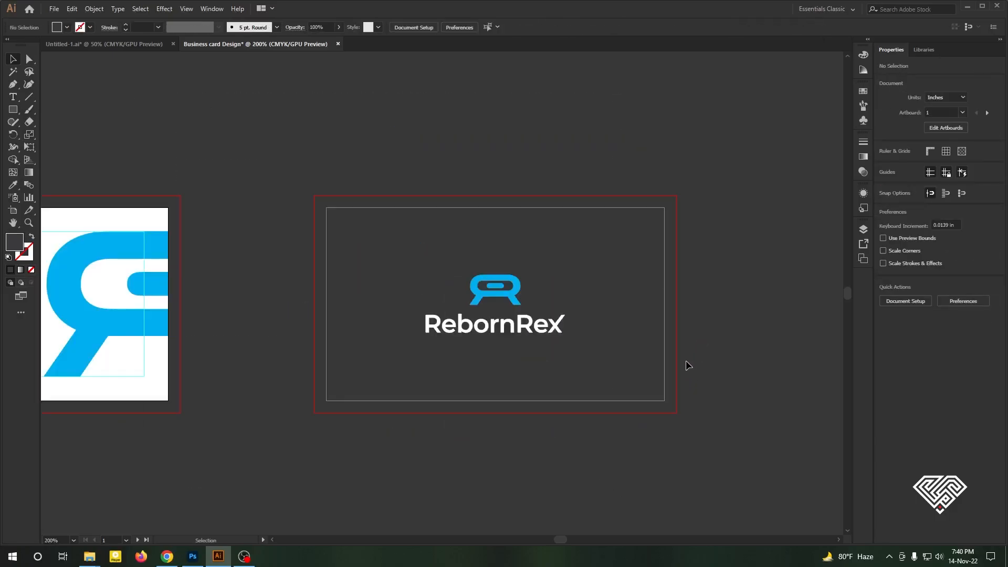
scroll(661, 402, up, 4)
scroll(568, 389, down, 1)
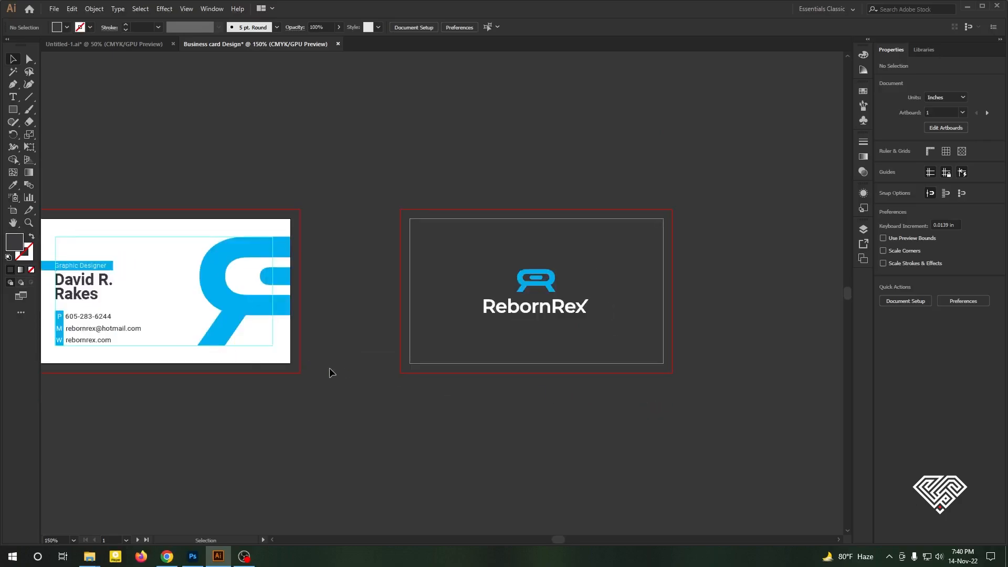
scroll(270, 366, down, 4)
scroll(232, 404, up, 5)
scroll(232, 399, down, 1)
scroll(365, 360, up, 1)
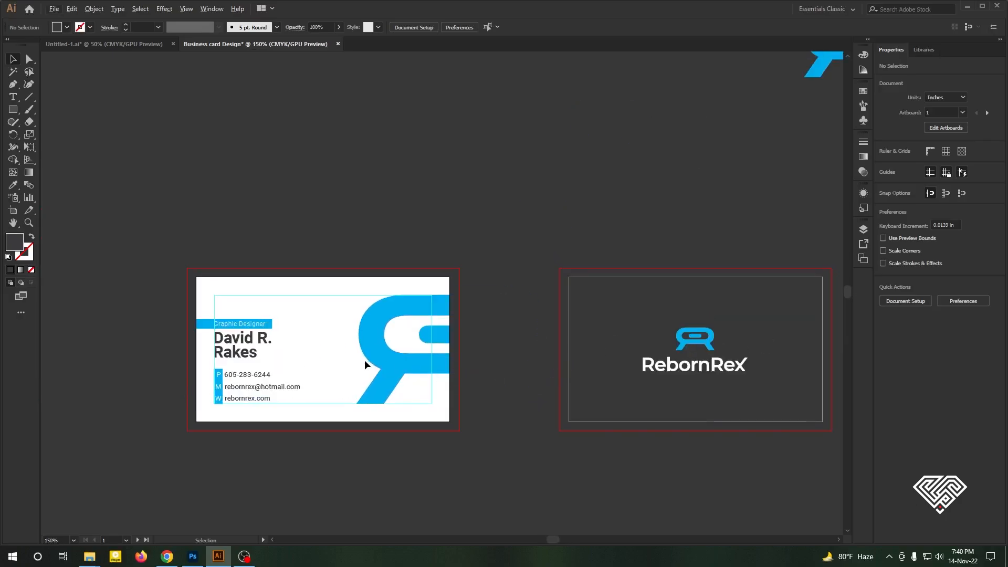
scroll(365, 360, down, 1)
drag(709, 238, 578, 121)
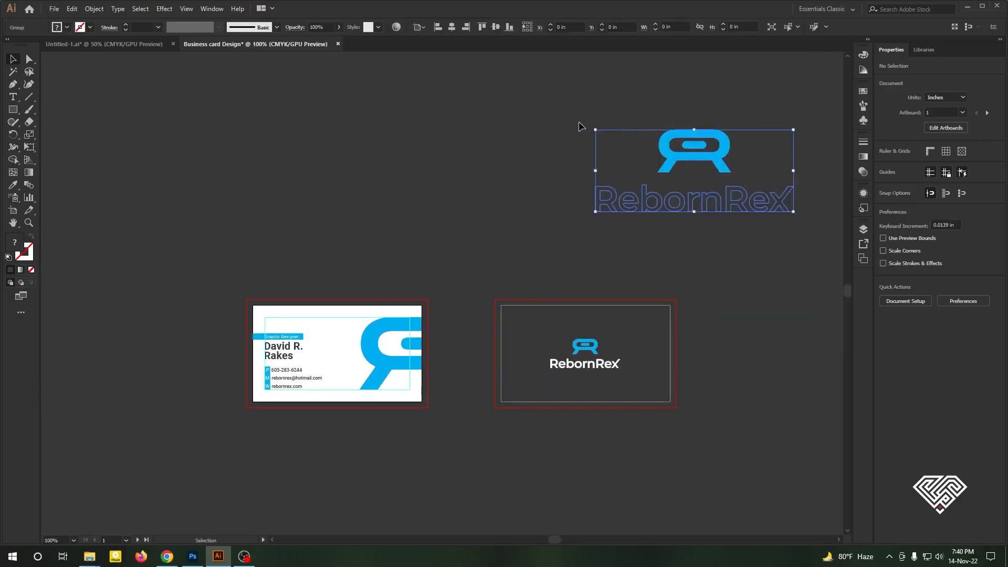
click(420, 176)
- Save the document to the Desktop as the Adobe Illustrator file Business card Design, in Illustrator CC version
scroll(304, 278, down, 2)
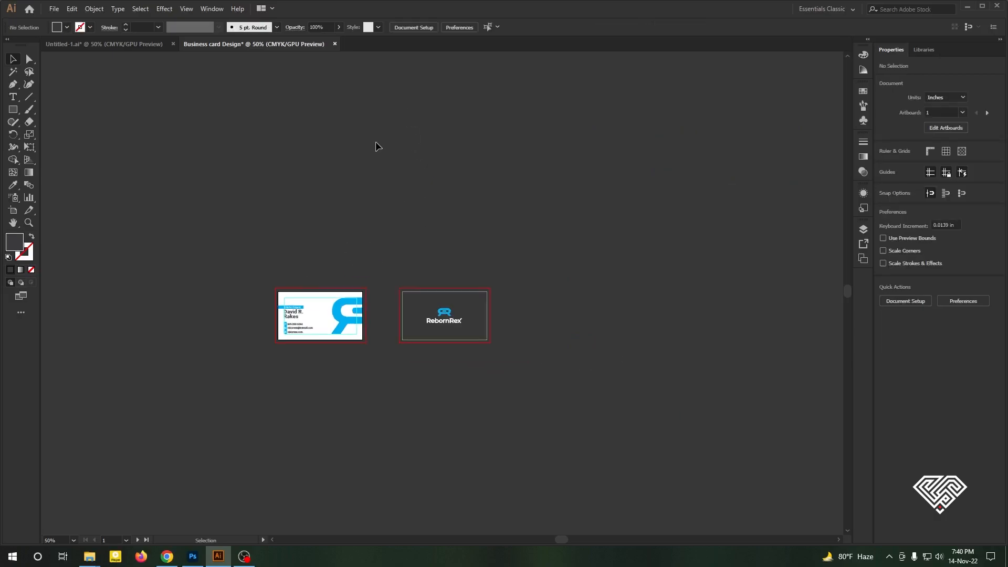
scroll(325, 340, up, 2)
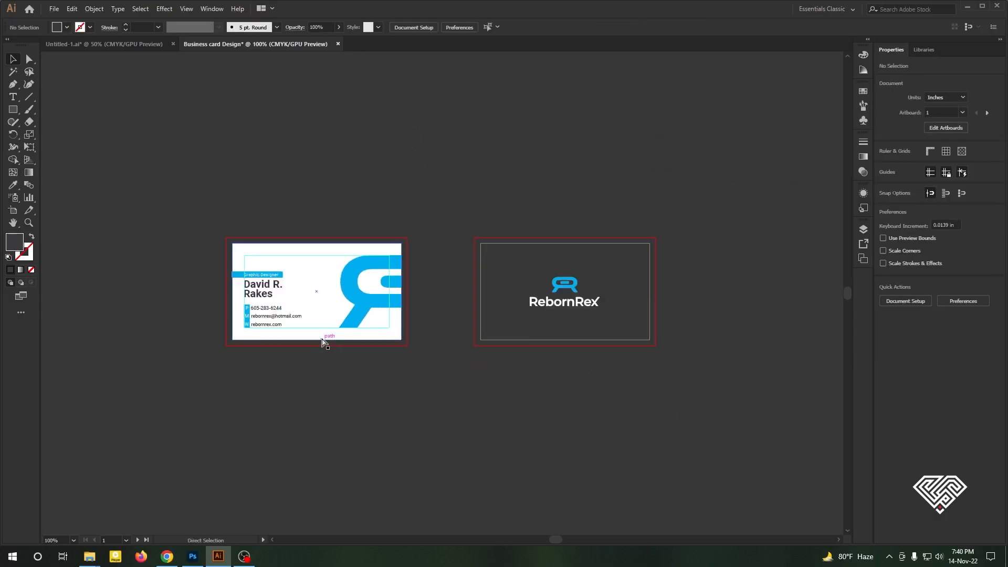
key(ctrl+s)
click(34, 82)
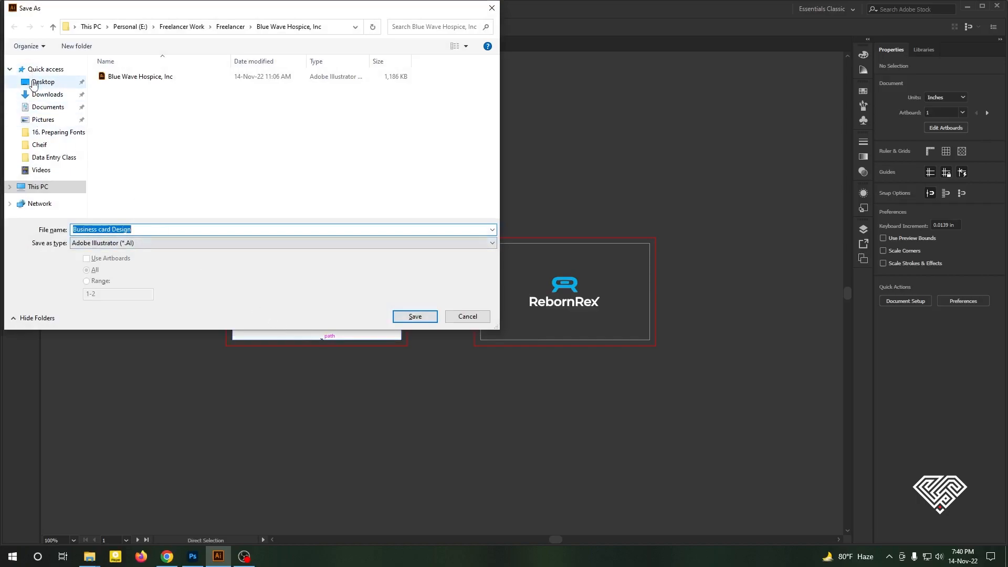
click(411, 318)
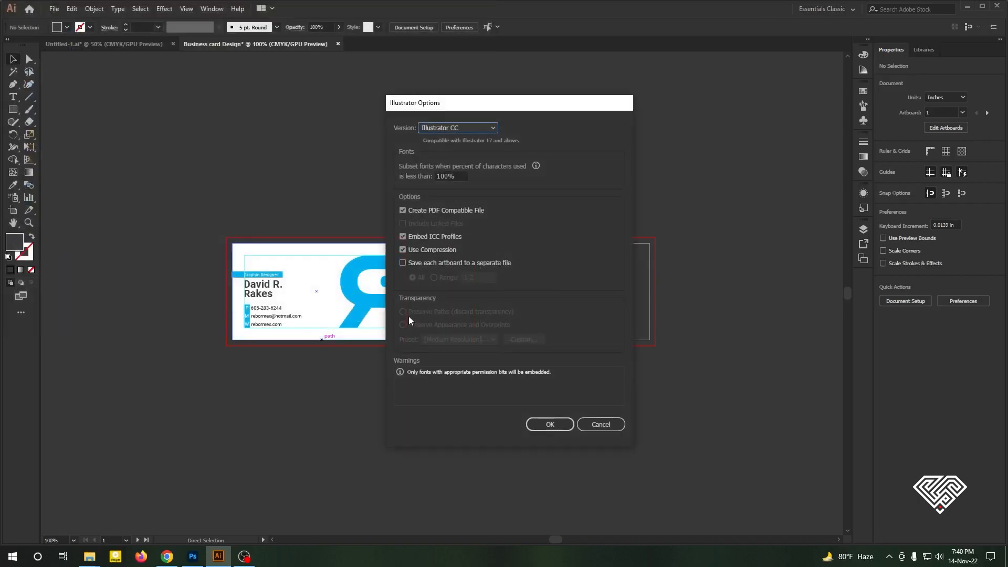
click(545, 421)
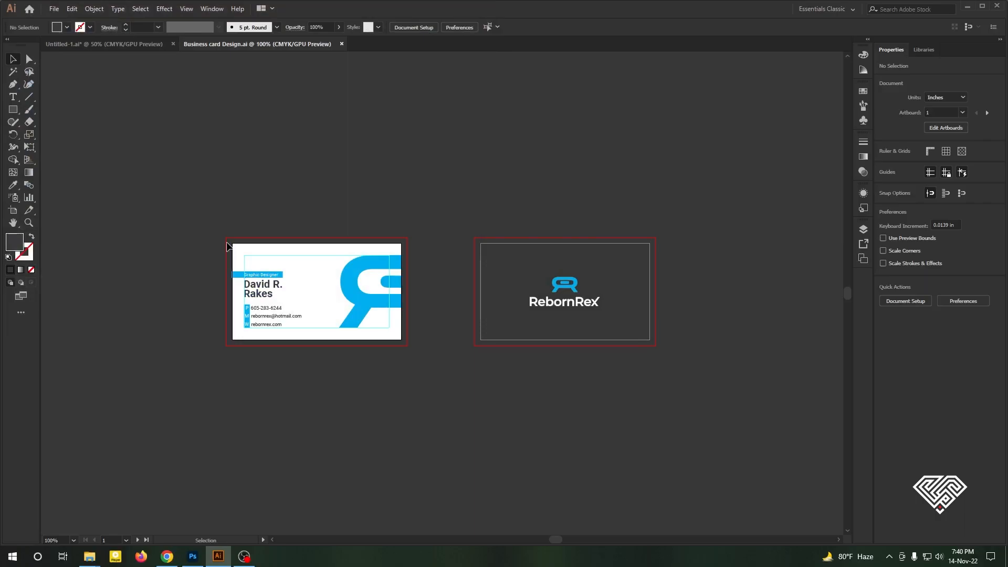
- Set up a Save for Web JPEG export of the first card at 300 percent size
scroll(242, 286, up, 6)
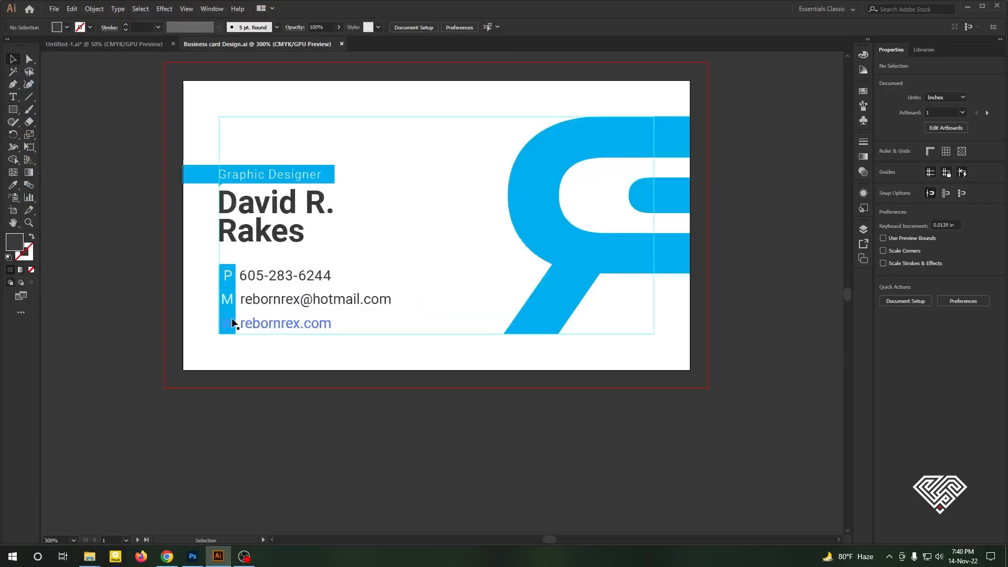
scroll(179, 220, down, 3)
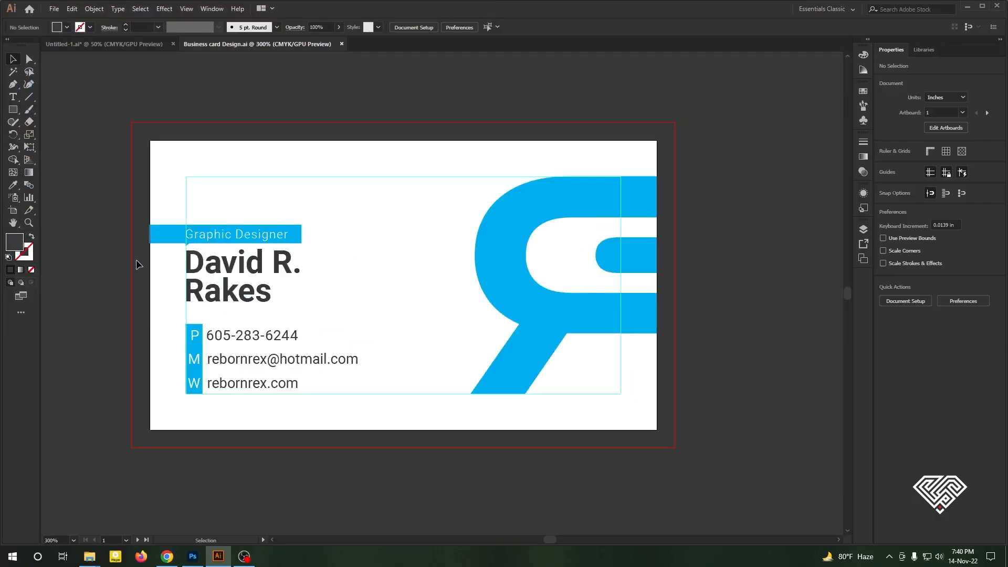
click(50, 11)
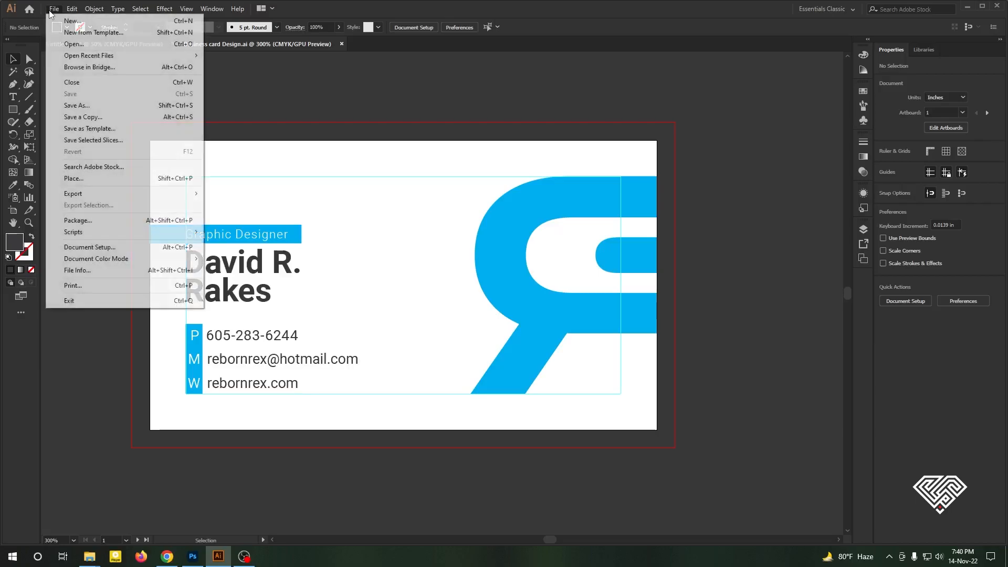
mouse_move(86, 194)
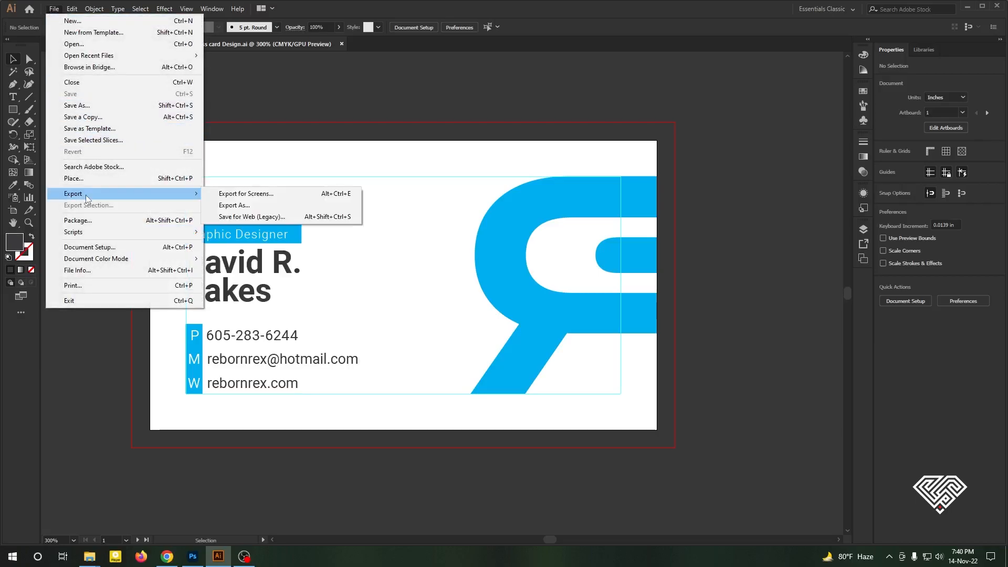
click(263, 217)
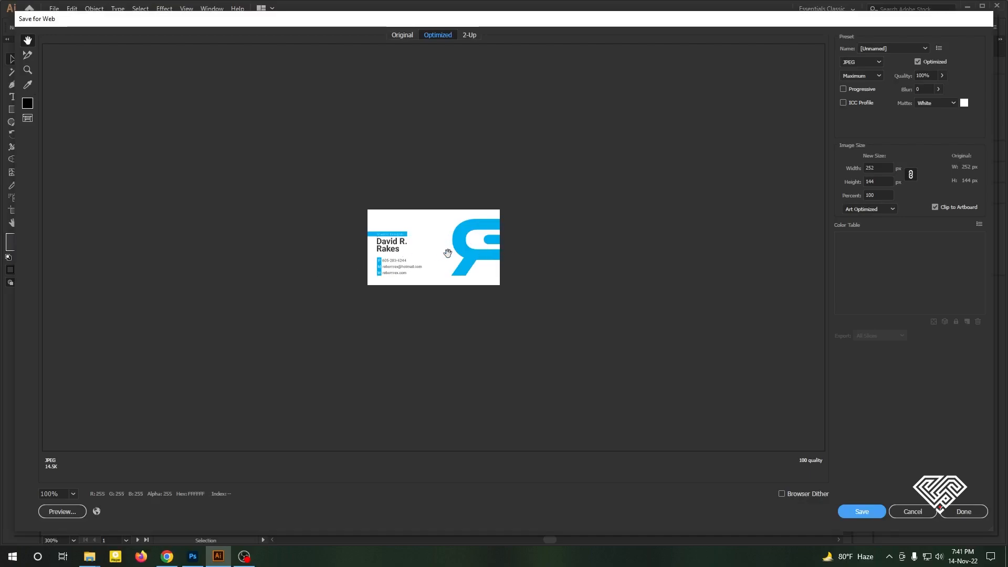
click(888, 195)
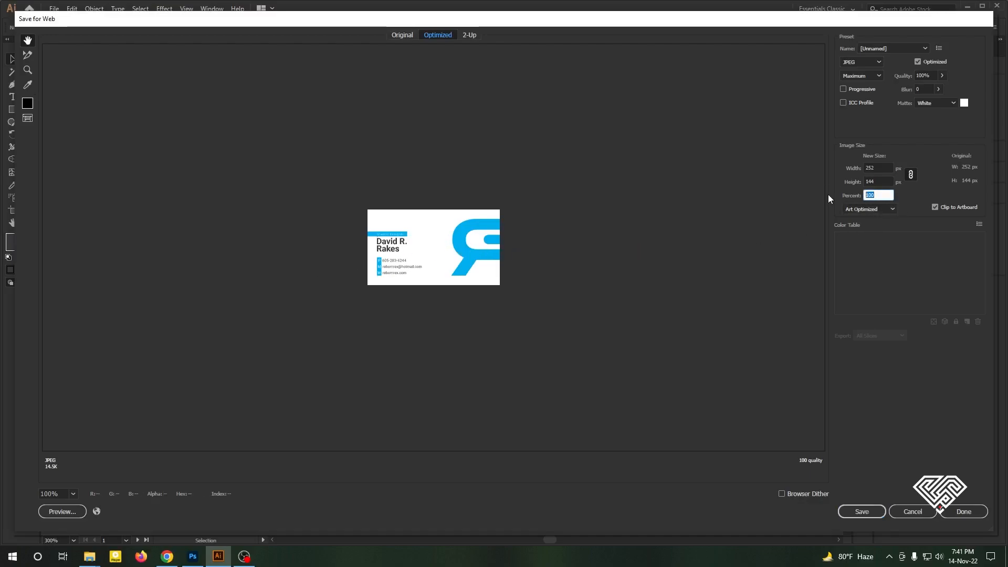
text(300)
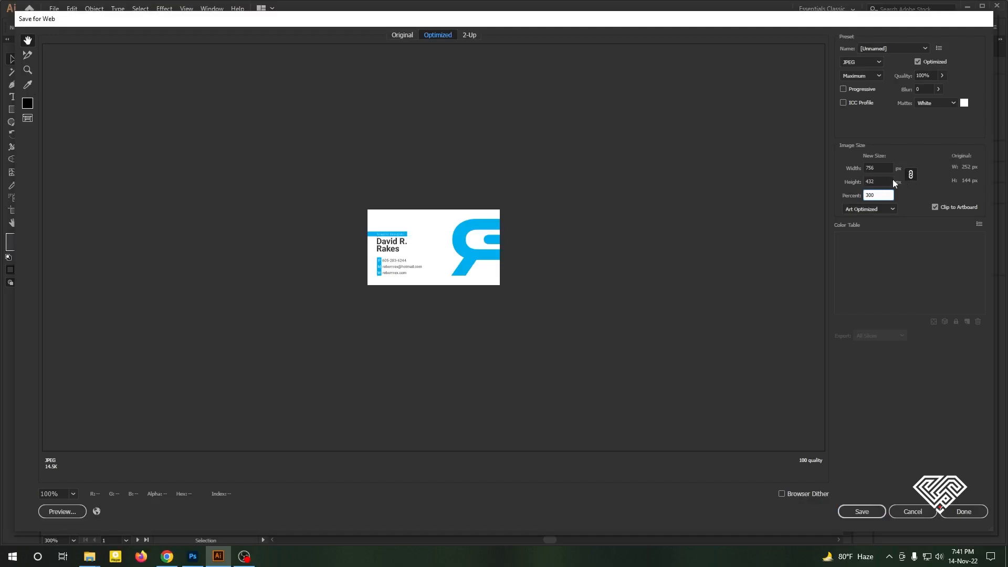
click(889, 182)
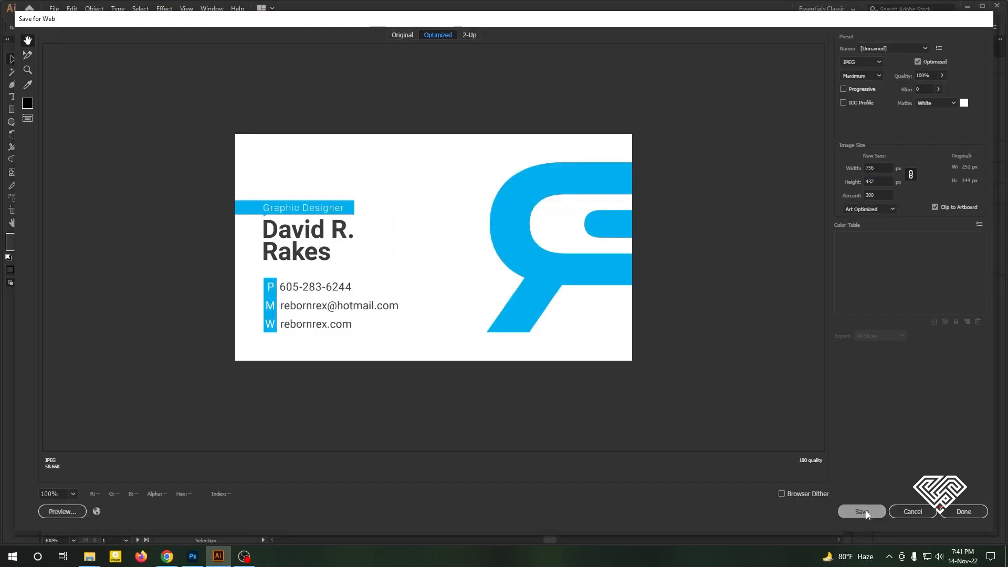
- Save the first card's exported image as Business-card-Design on the Desktop
click(864, 512)
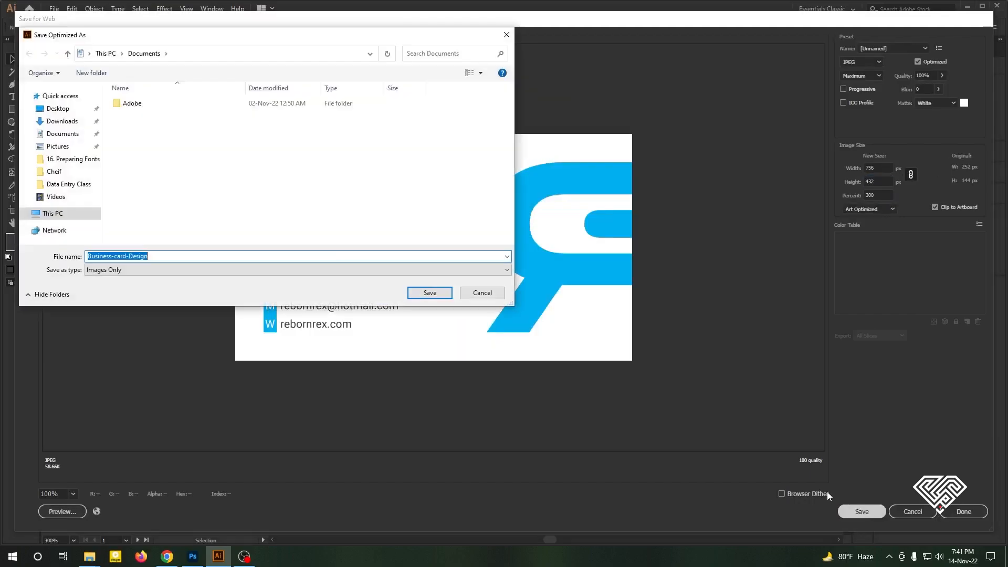
click(72, 111)
click(430, 293)
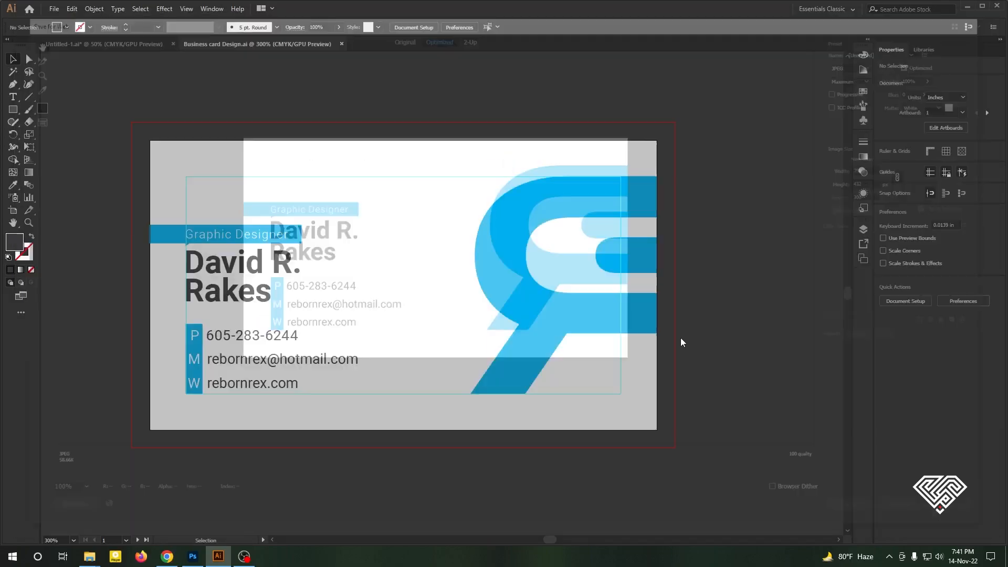
- Make the second card's artboard active, leaving none of its artwork selected
scroll(94, 317, down, 4)
scroll(307, 332, up, 2)
scroll(307, 332, up, 3)
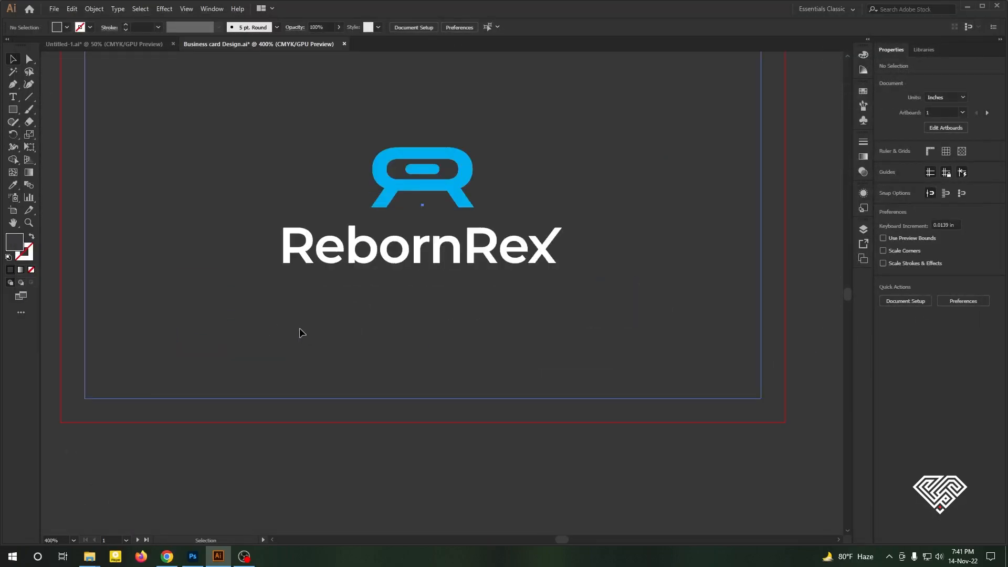
double_click(303, 333)
click(306, 423)
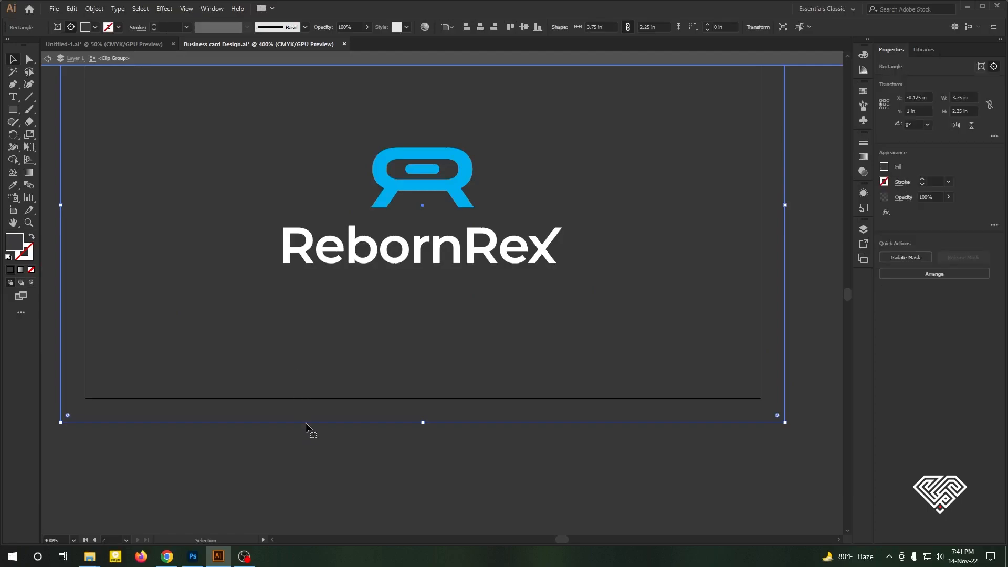
double_click(303, 454)
- Set up a Save for Web JPEG export of the second card at 300 percent size
click(54, 9)
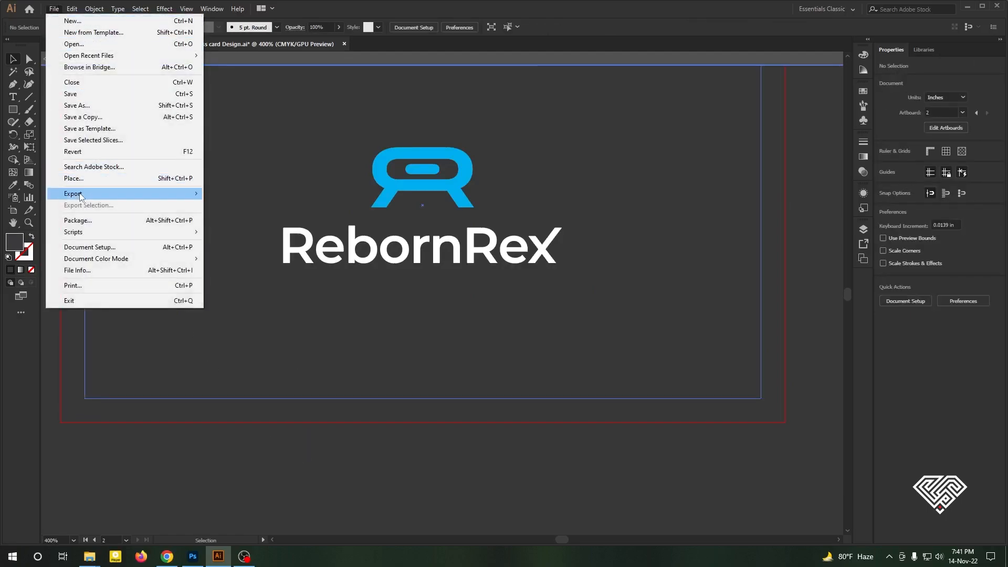
mouse_move(80, 194)
click(252, 216)
double_click(875, 194)
text(300)
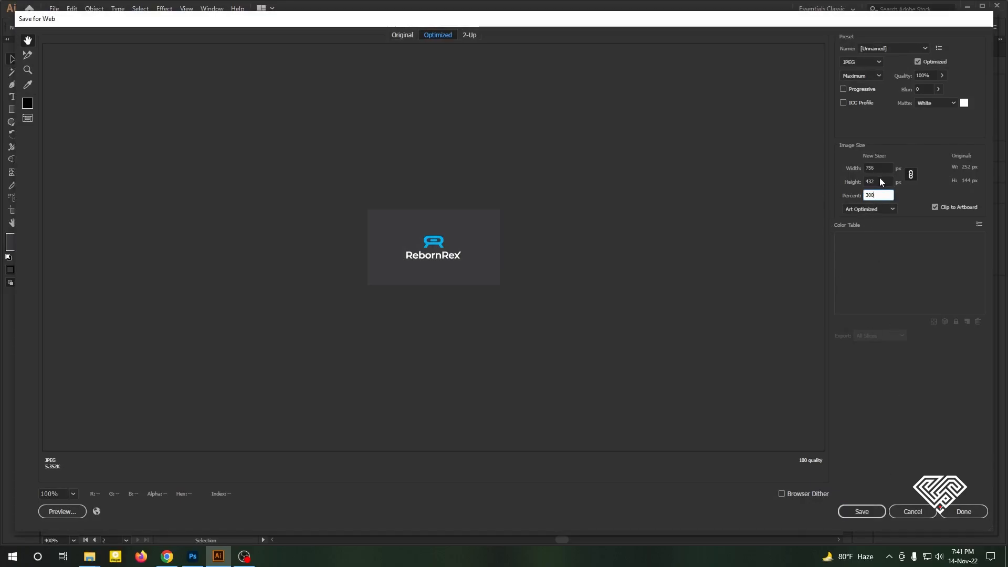
- Save the second card's exported image on the Desktop as Business-card-Design-back
click(862, 512)
click(200, 256)
text(ba)
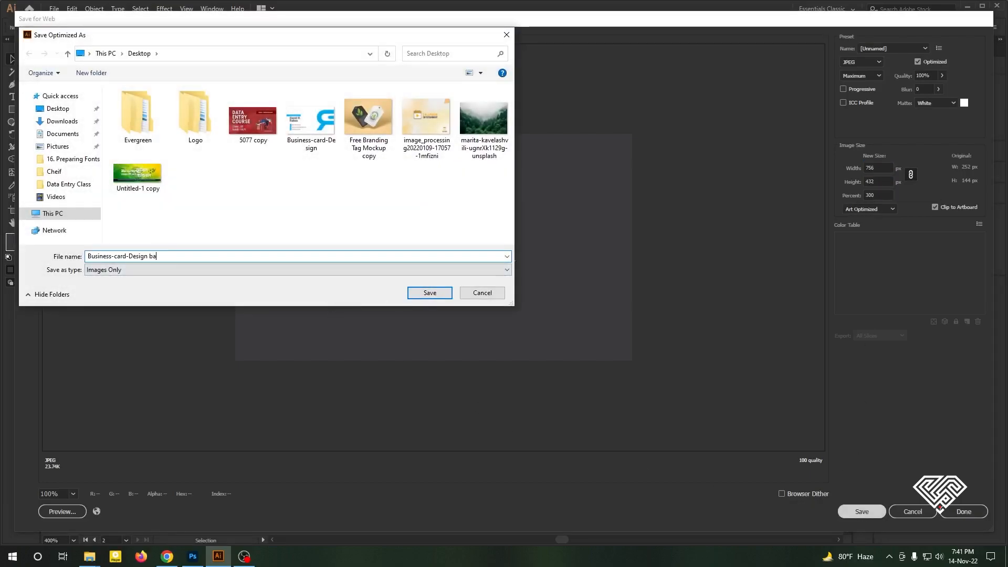
text(ck)
key(Return)
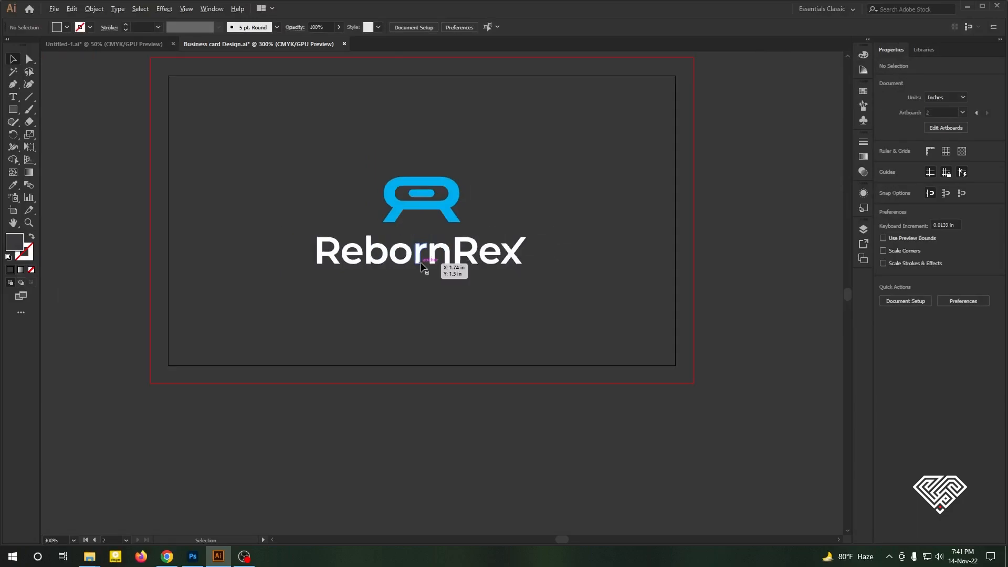
- Switch to Photoshop and embed the Business-card-Design image in the Put Your Design Here 1 smart object, saving and closing its contents
click(193, 556)
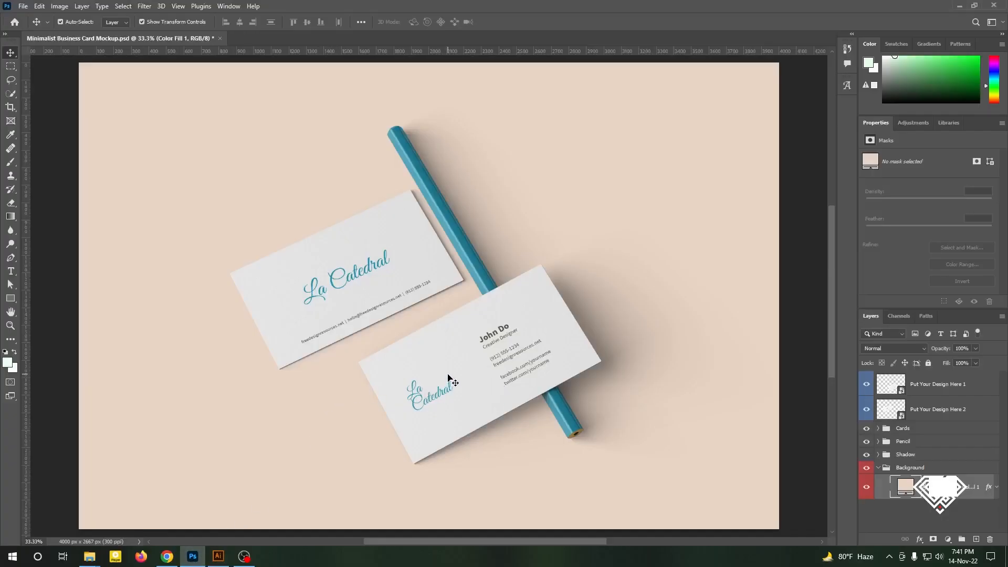
double_click(902, 393)
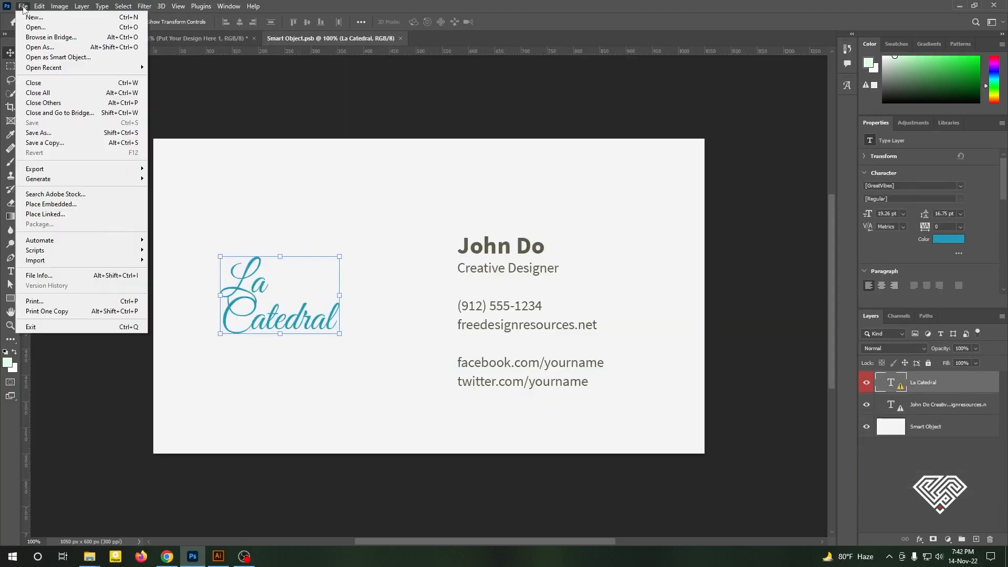
click(24, 6)
click(79, 209)
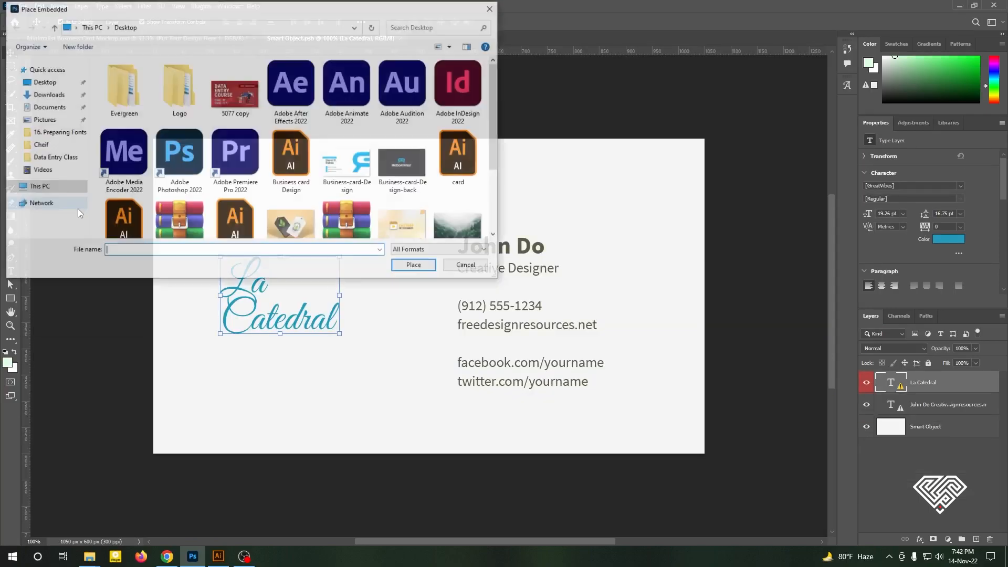
scroll(328, 176, down, 1)
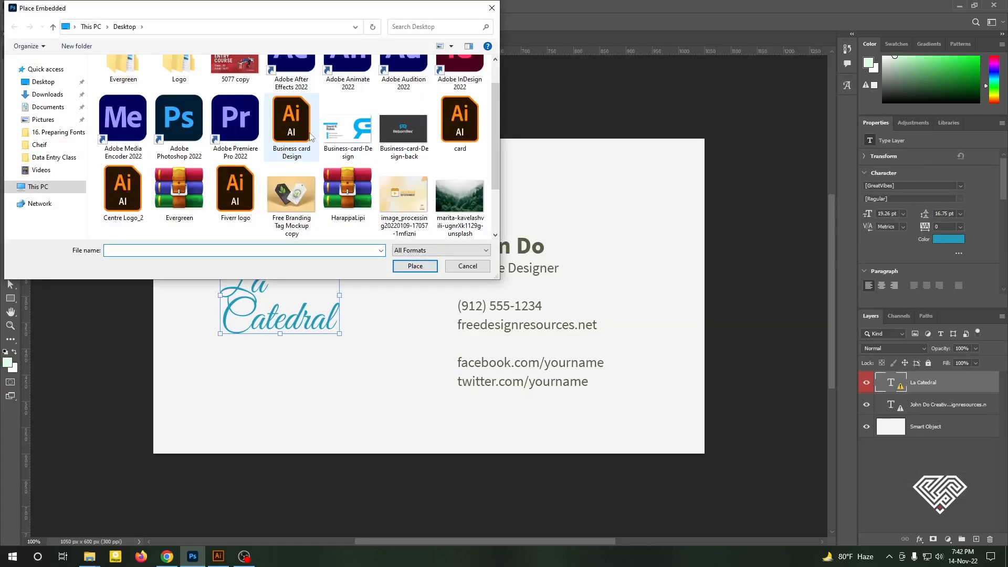
click(340, 129)
click(414, 266)
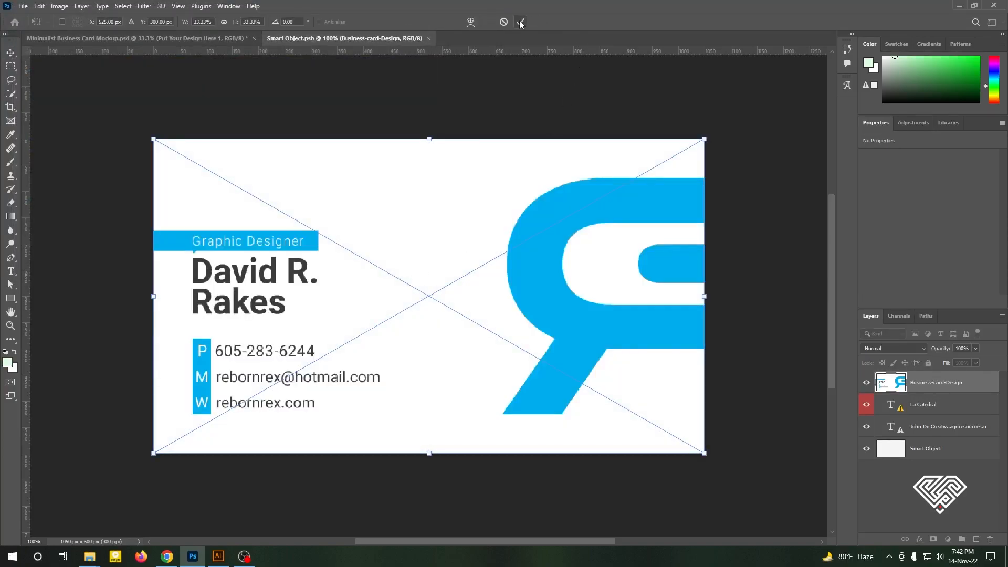
click(519, 22)
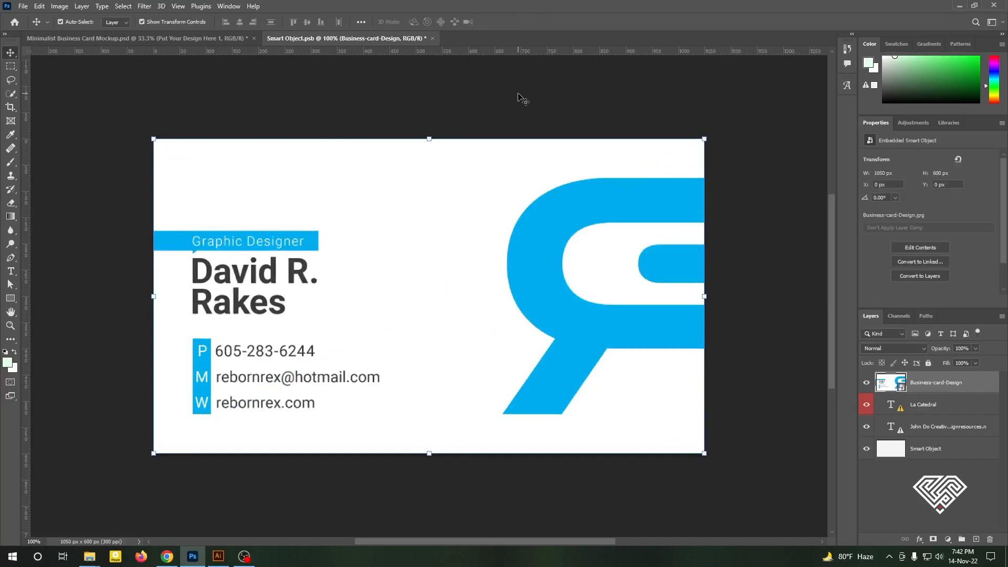
click(432, 38)
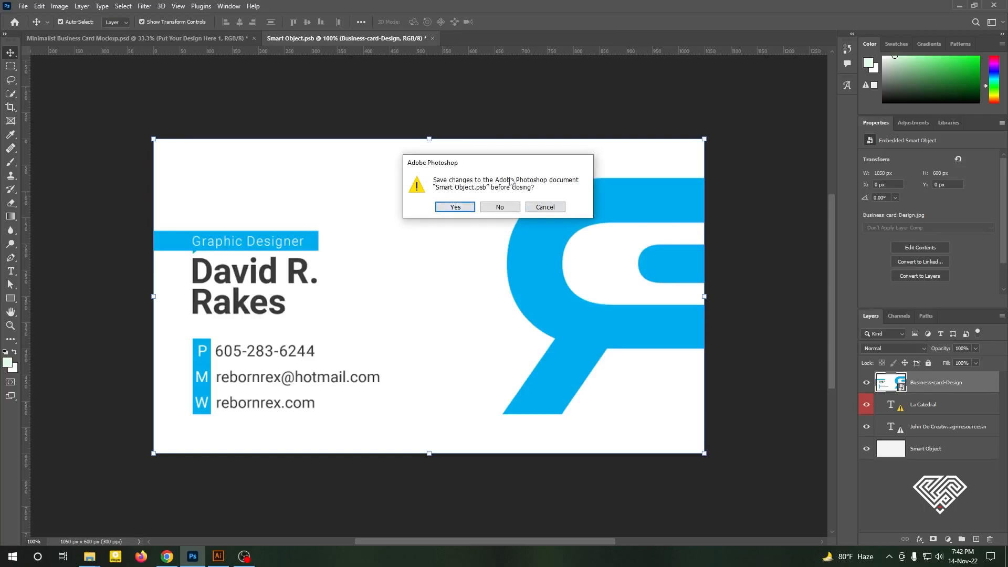
click(455, 208)
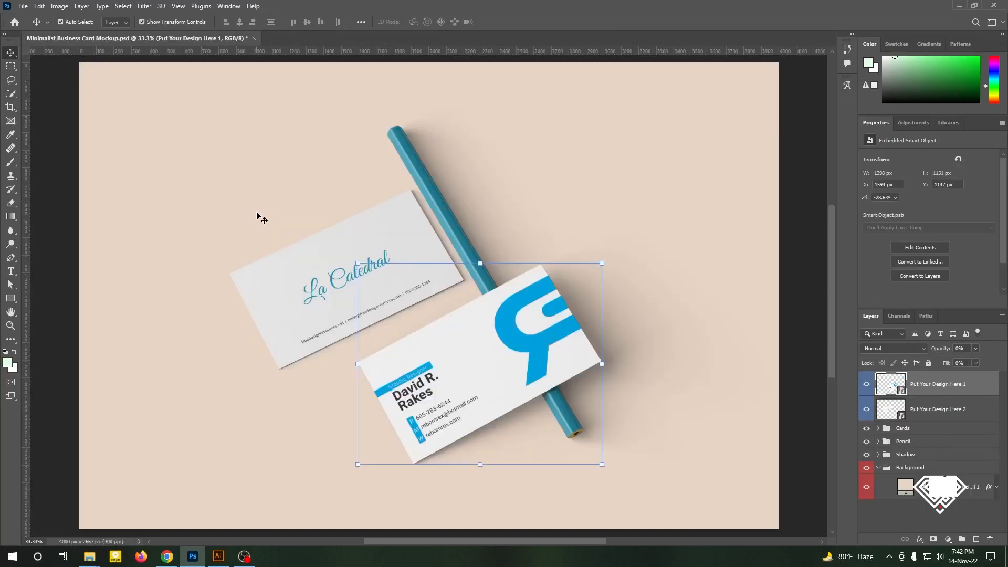
- Embed the Business-card-Design-back image in the Put Your Design Here 2 smart object, saving and closing its contents
double_click(901, 417)
click(23, 7)
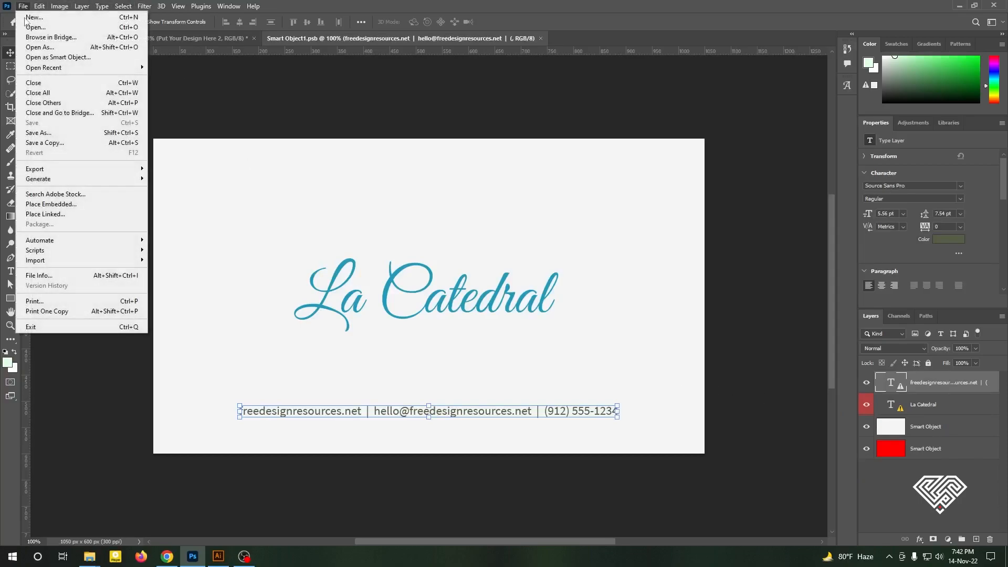
click(65, 205)
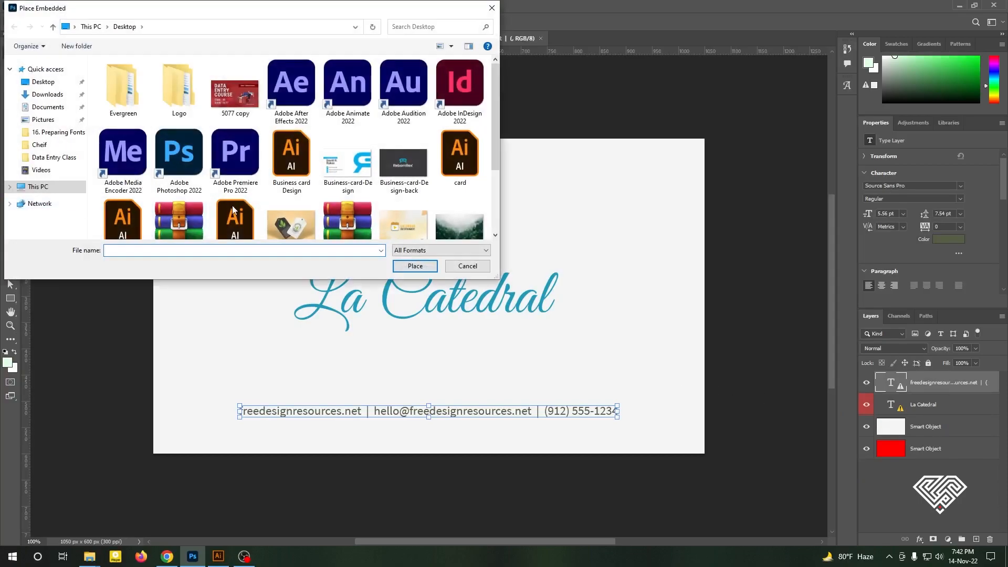
click(404, 163)
click(416, 267)
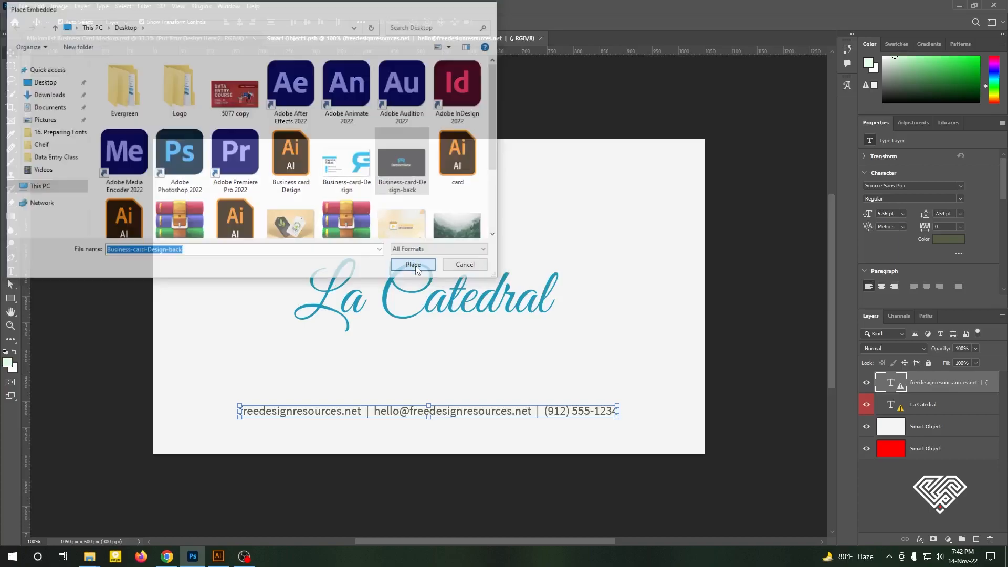
click(521, 22)
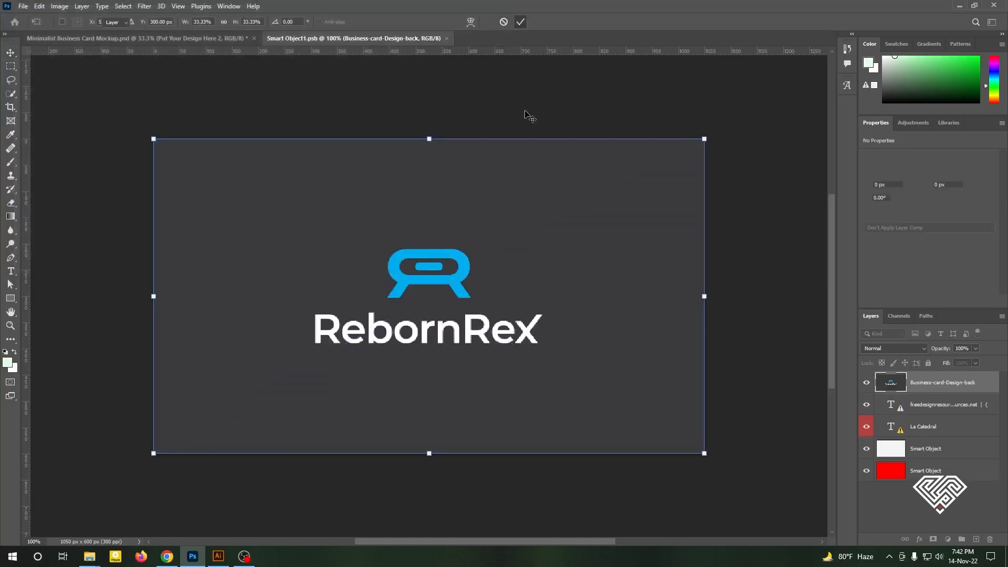
click(450, 38)
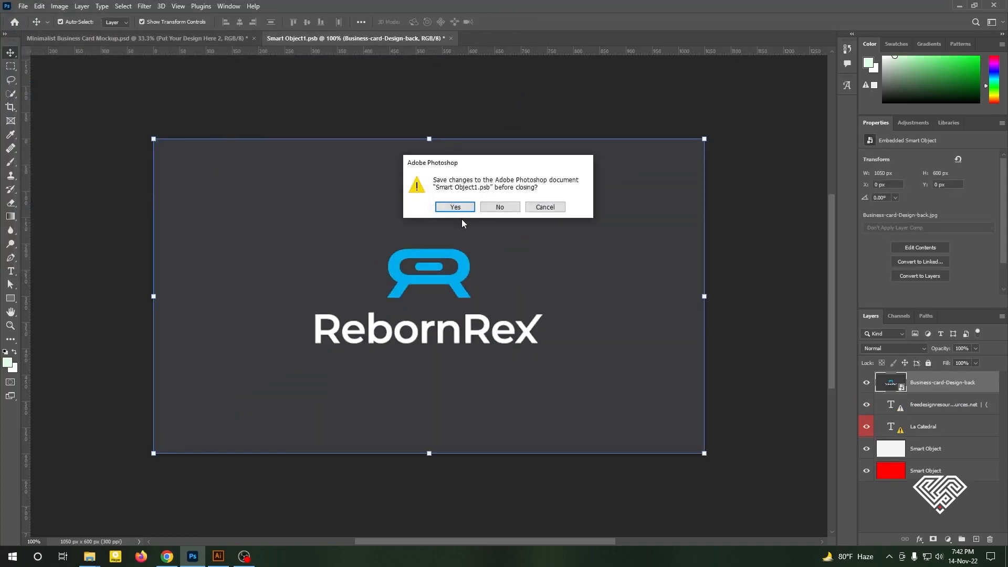
click(458, 206)
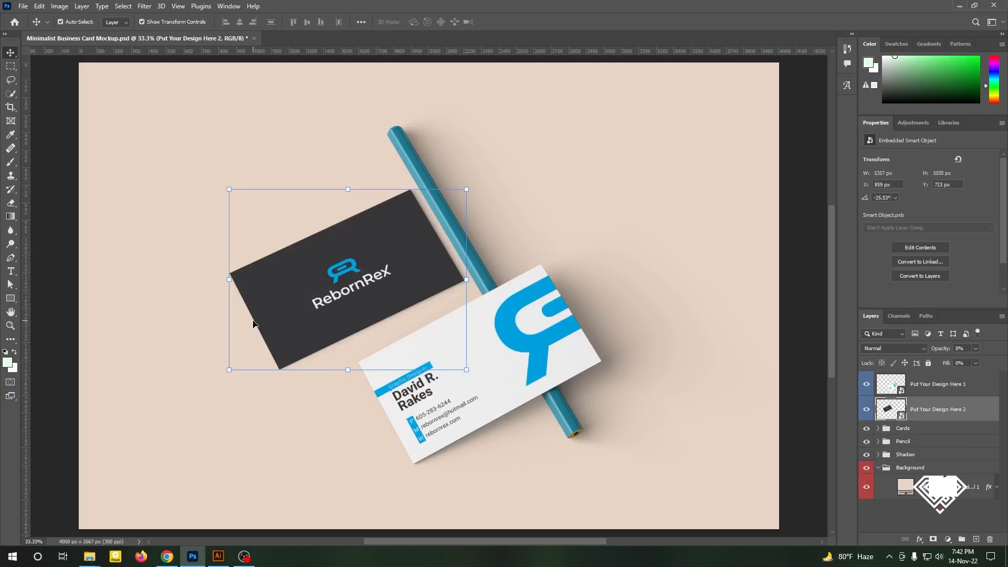
- Recolour the mockup's background fill with the blue 00a0dd sampled from the logo on the white card
scroll(567, 256, down, 1)
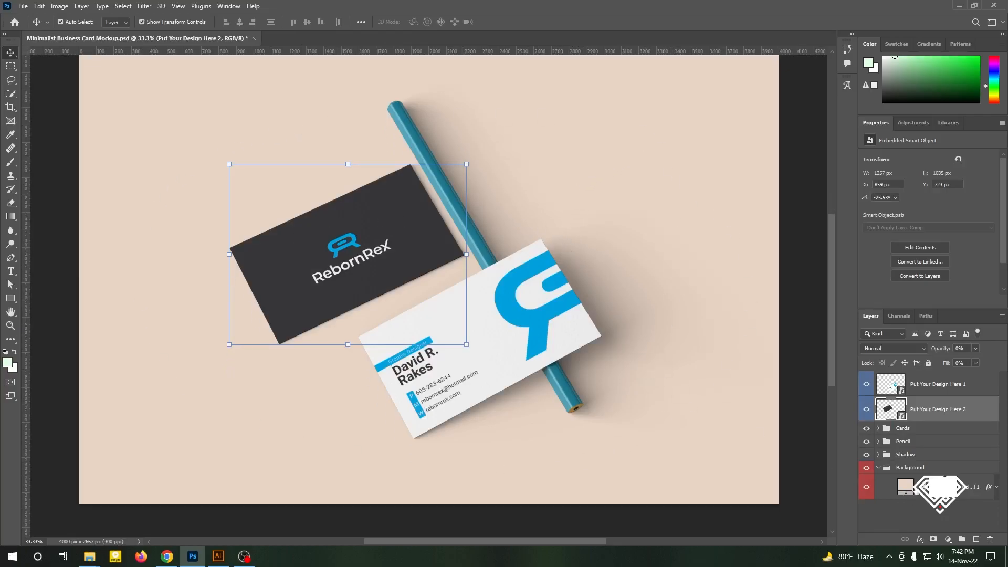
double_click(907, 488)
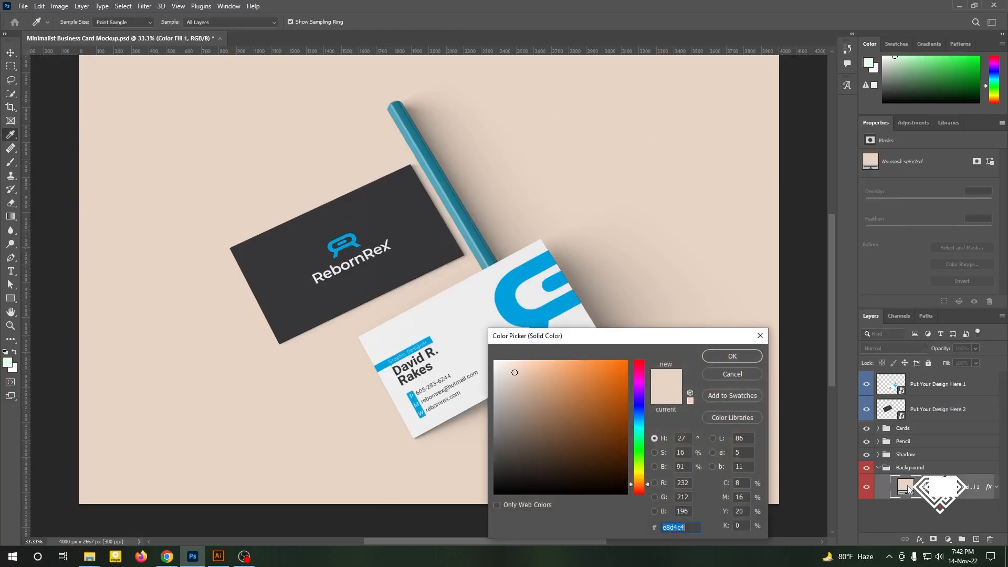
click(513, 306)
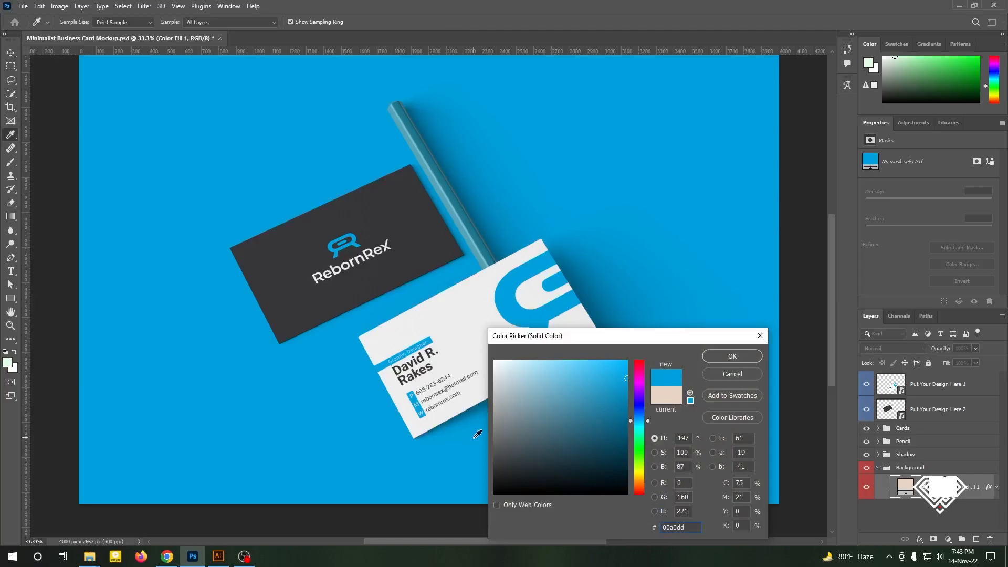
click(736, 357)
scroll(649, 360, up, 1)
scroll(325, 229, up, 1)
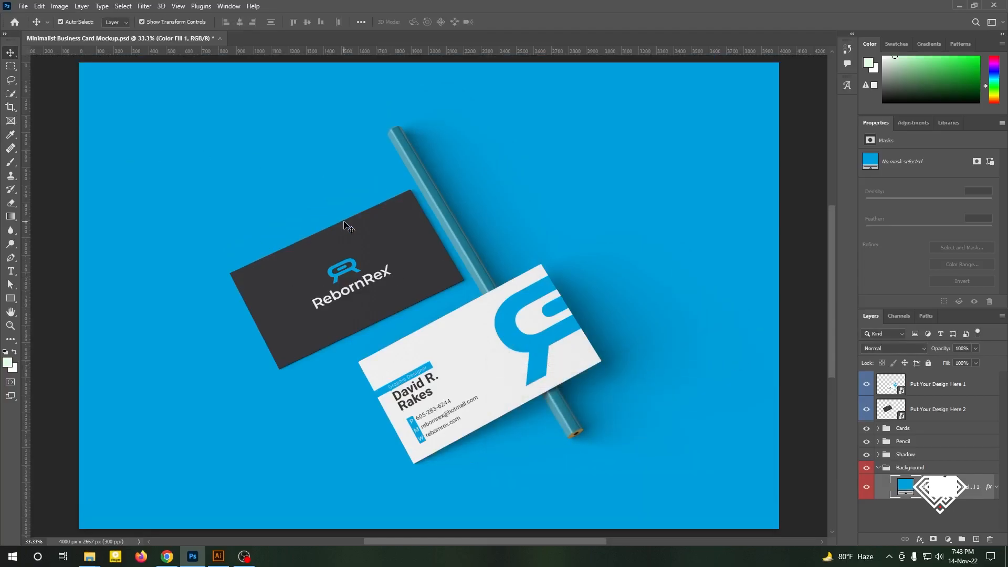
- Save a JPEG copy of the mockup to the Desktop as Minimalist Business Card Mockup copy, using the default JPEG options
click(23, 6)
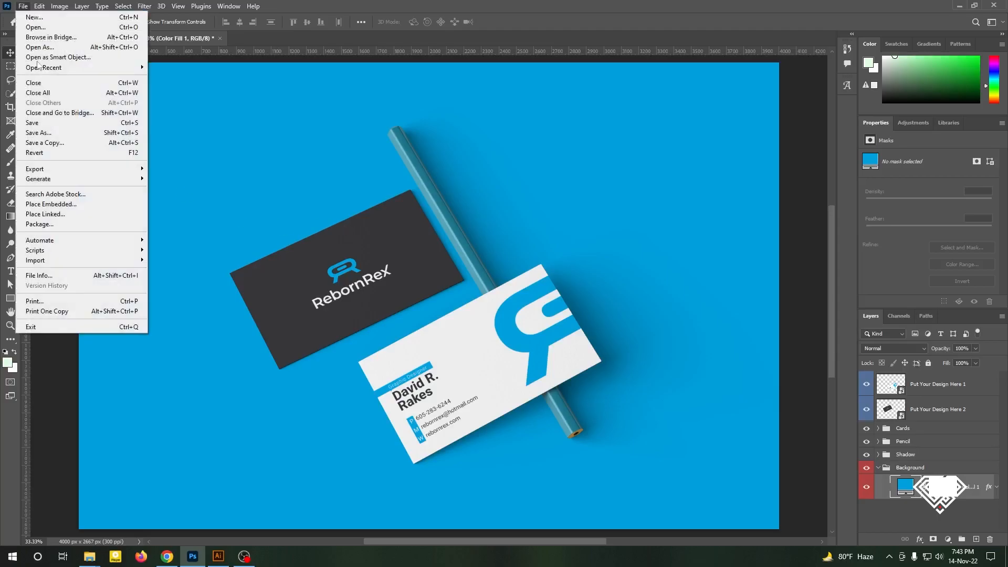
click(52, 139)
click(216, 244)
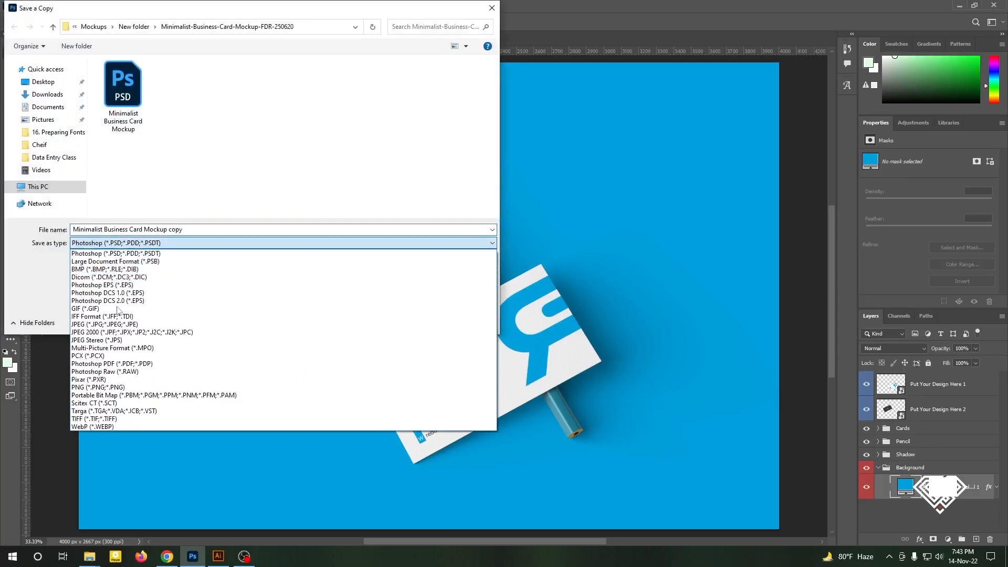
click(107, 328)
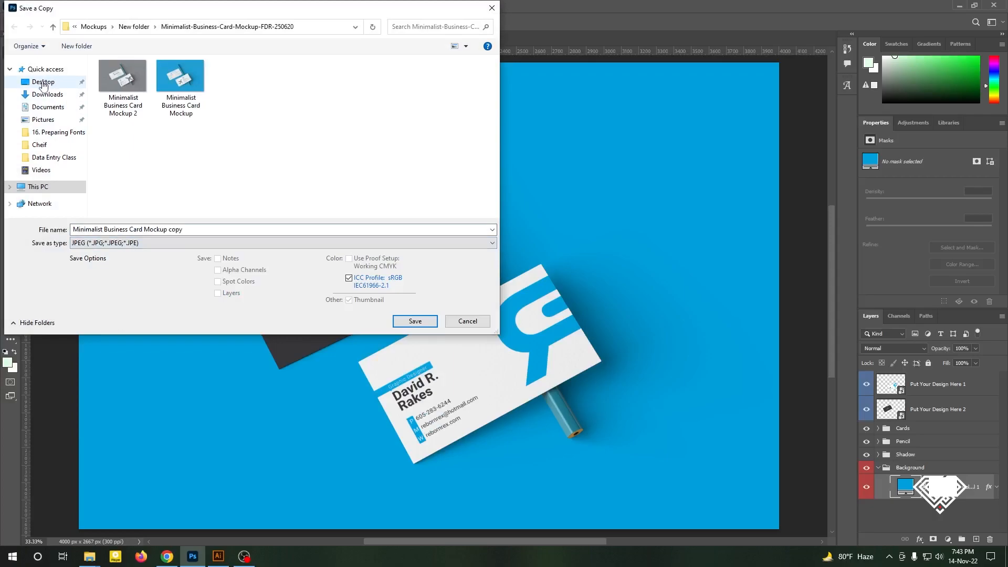
click(47, 82)
click(418, 321)
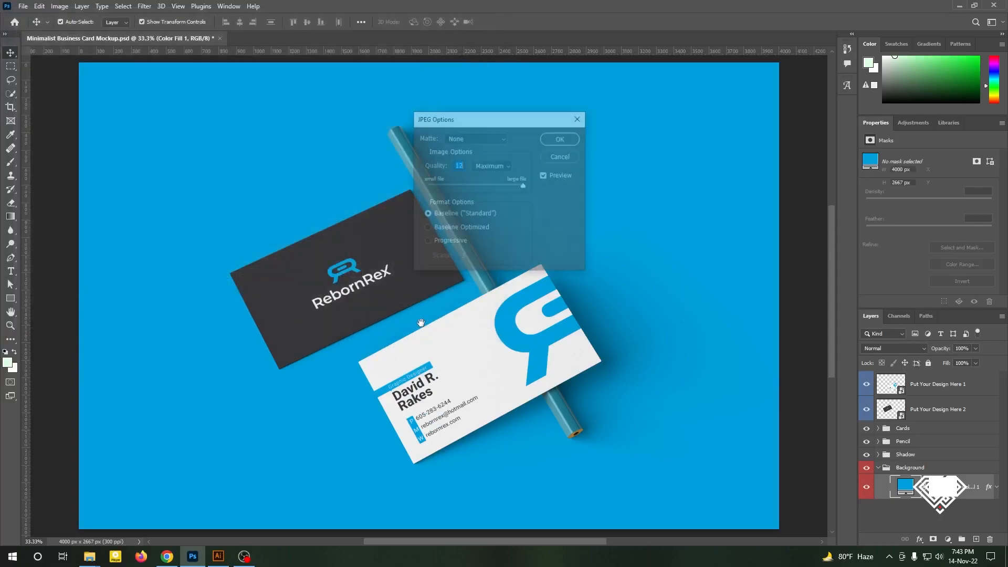
click(561, 139)
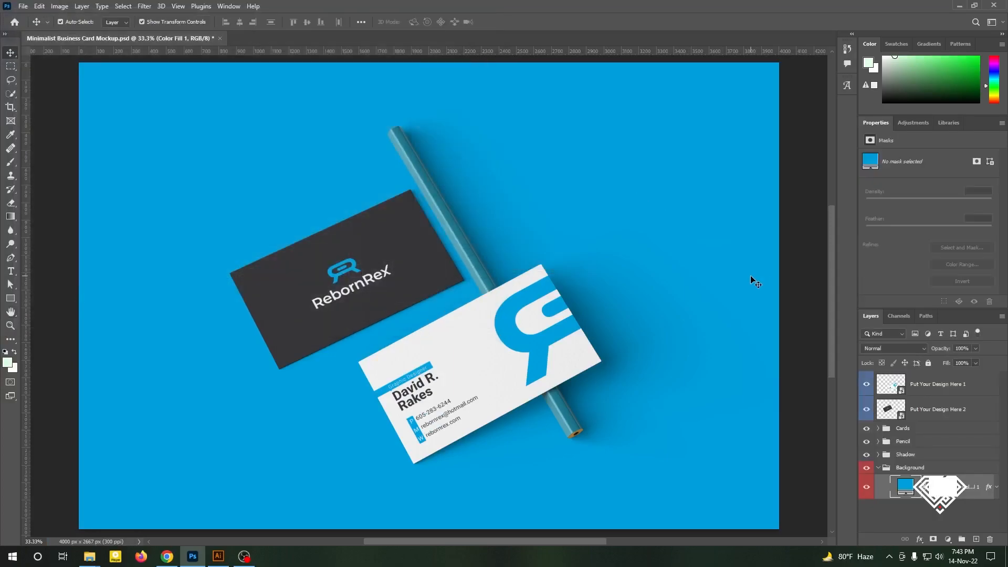